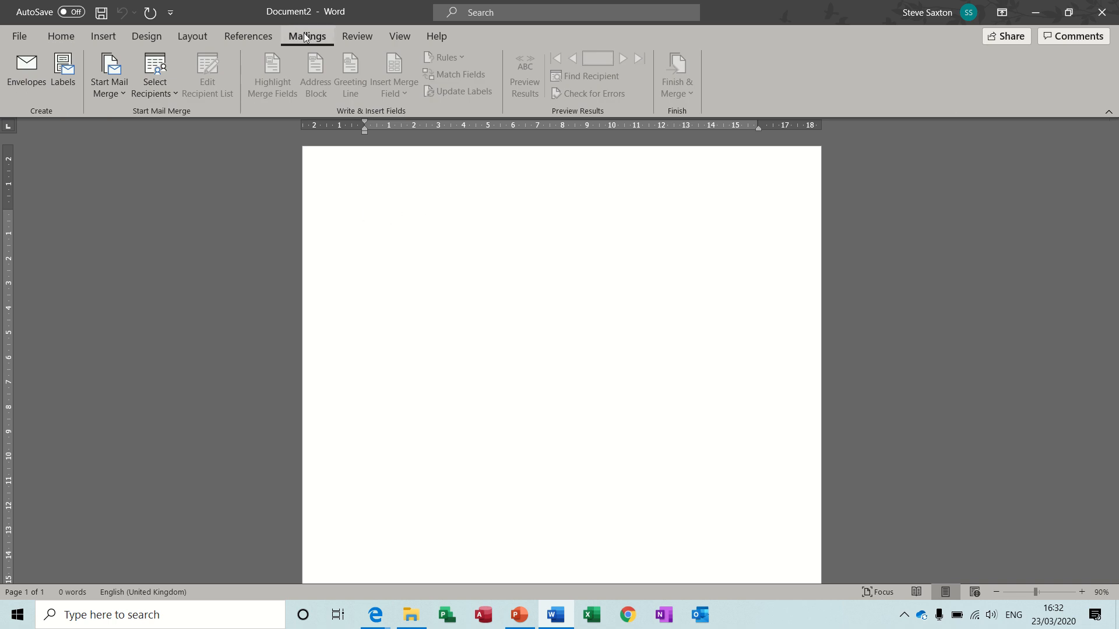
Use the existing CompanyRecords database in Examples > Access 2018 as the recipient list, choosing the TblAddressDetails table
{"action": "left_click", "coordinate": [164, 91]}
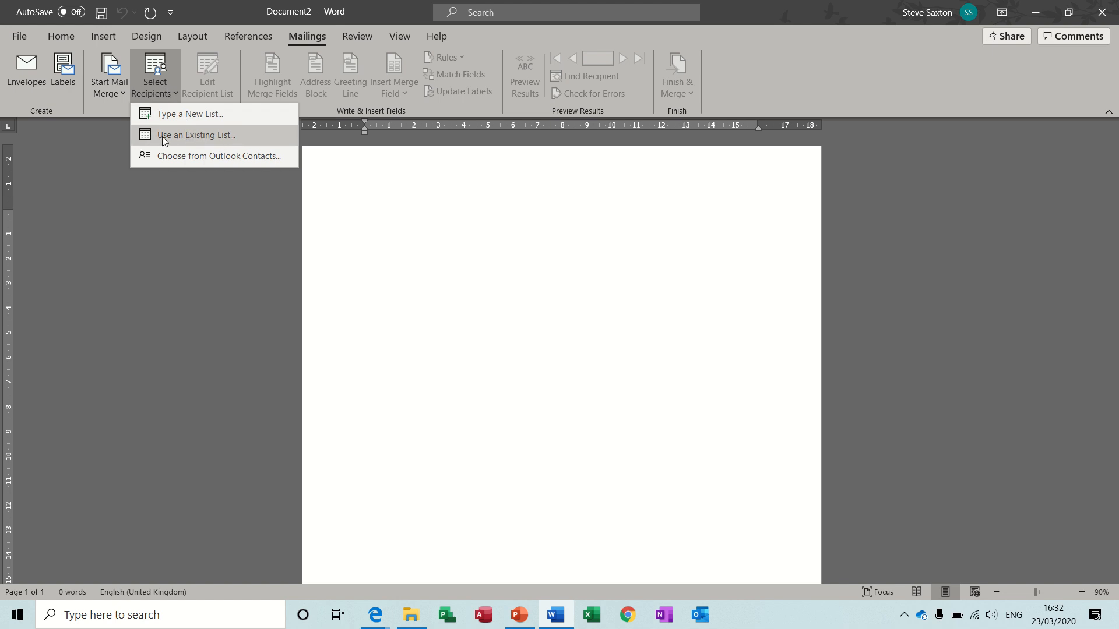
{"action": "left_click", "coordinate": [203, 135]}
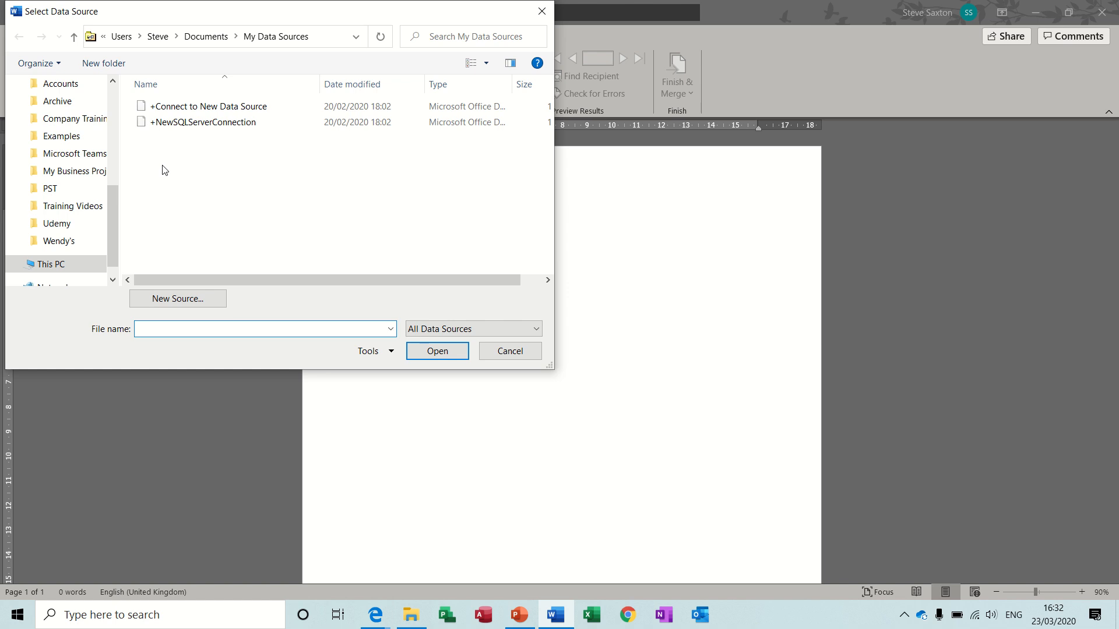
{"action": "left_click", "coordinate": [76, 140]}
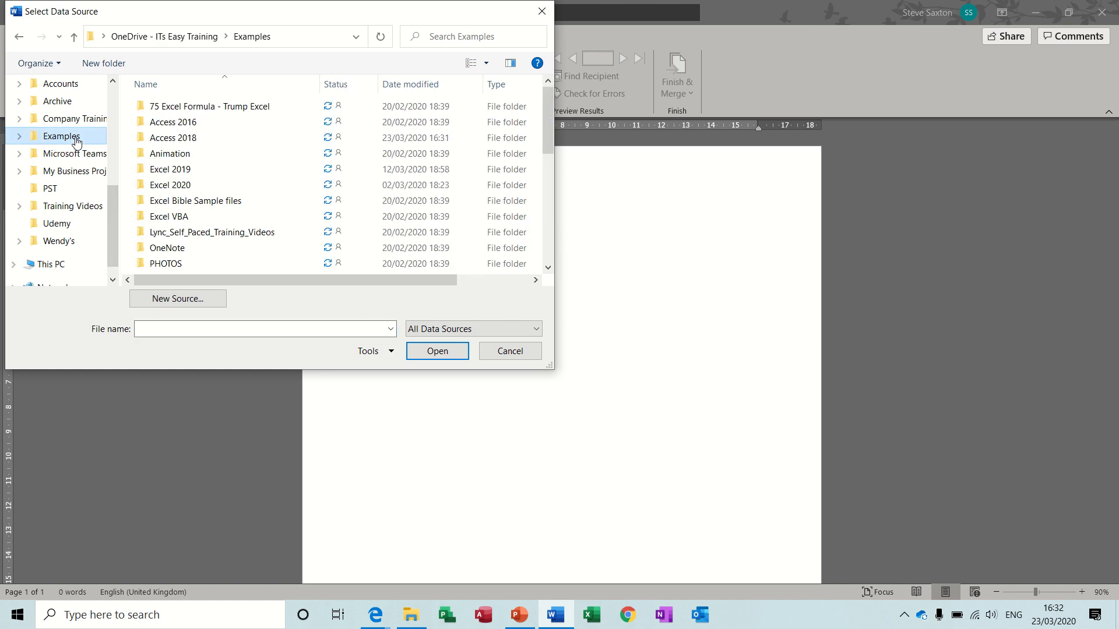
{"action": "left_click", "coordinate": [163, 140]}
{"action": "double_click", "coordinate": [162, 140]}
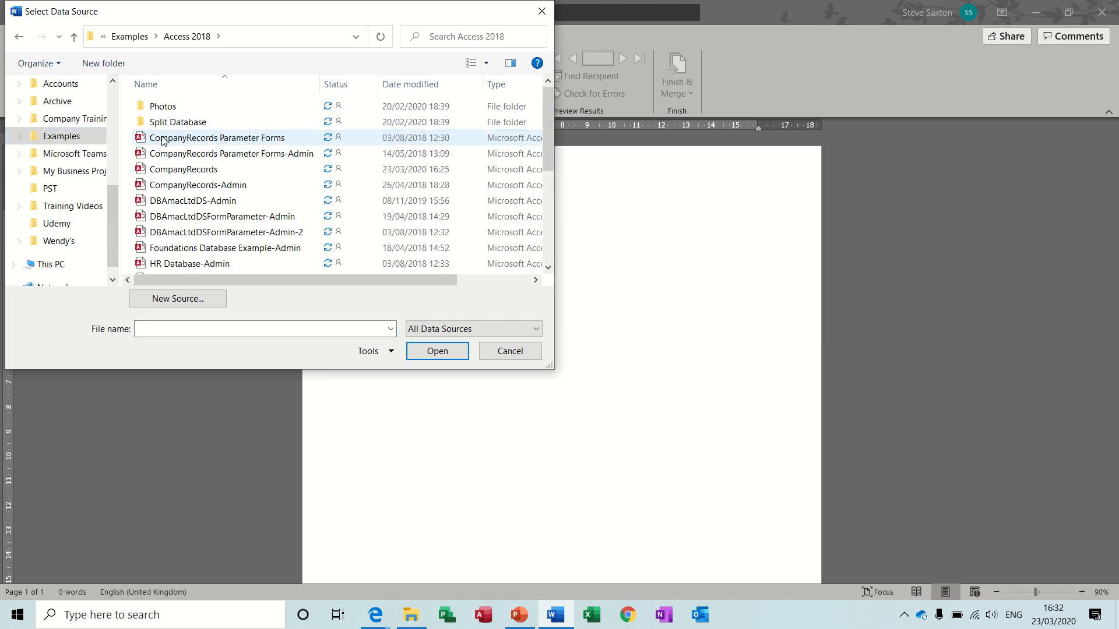
{"action": "double_click", "coordinate": [174, 170]}
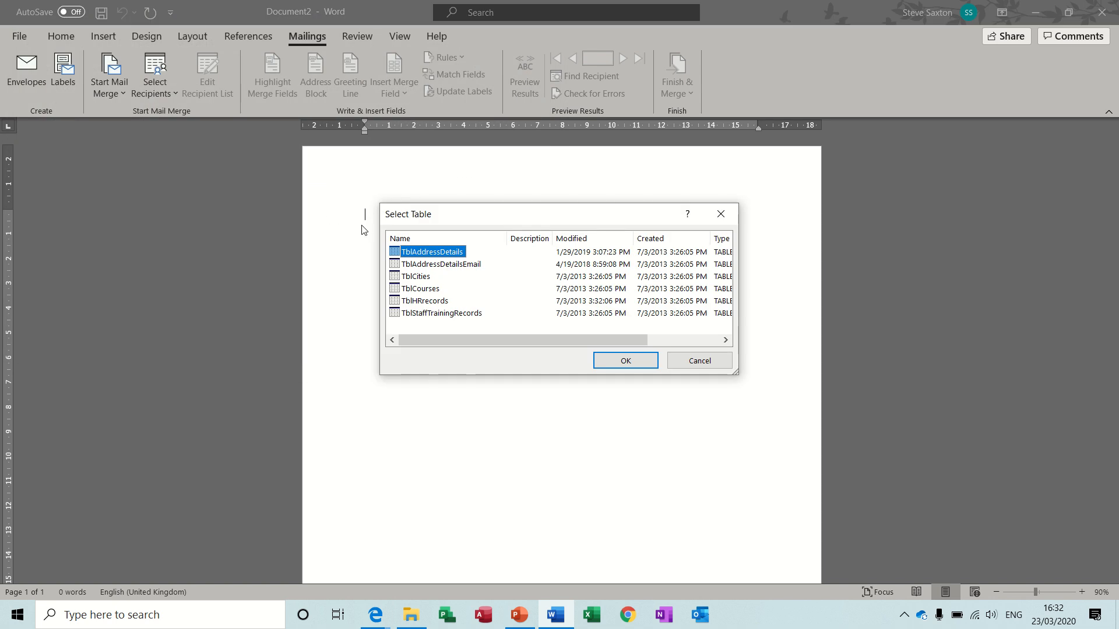
{"action": "double_click", "coordinate": [398, 252]}
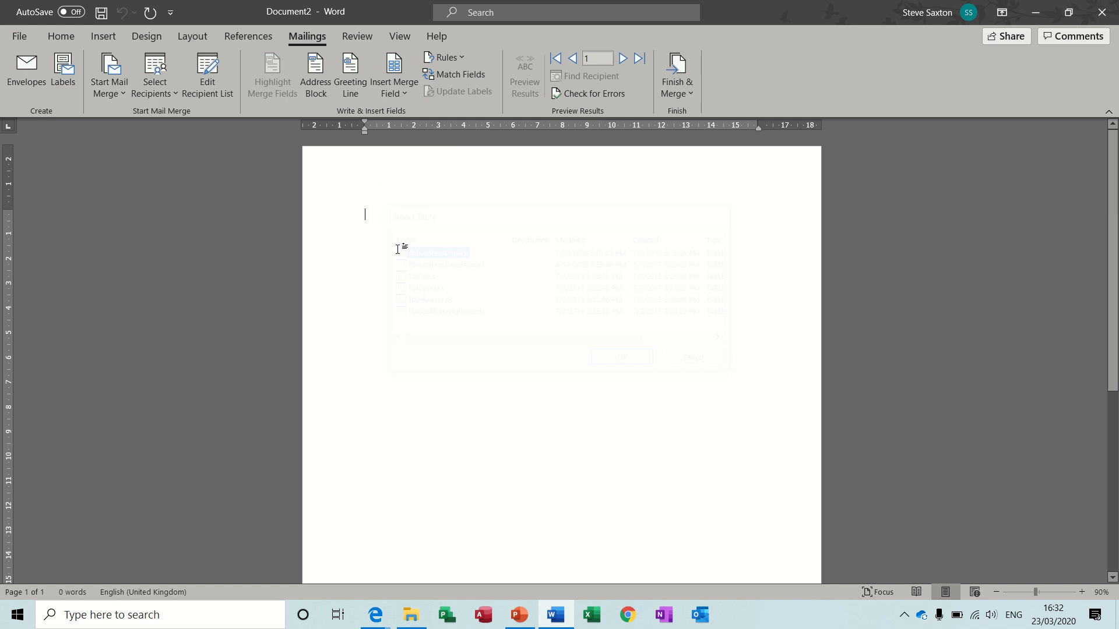
Sort the mail merge recipients in ascending order by City, then Surname, then PostCode
{"action": "left_click", "coordinate": [216, 79]}
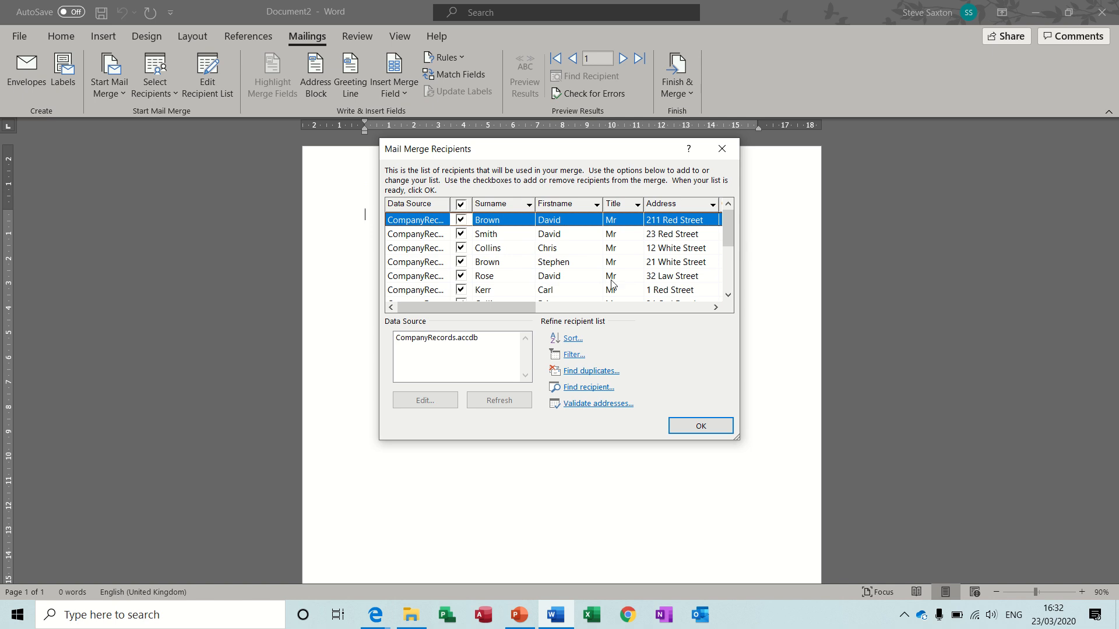
{"action": "left_click", "coordinate": [575, 343]}
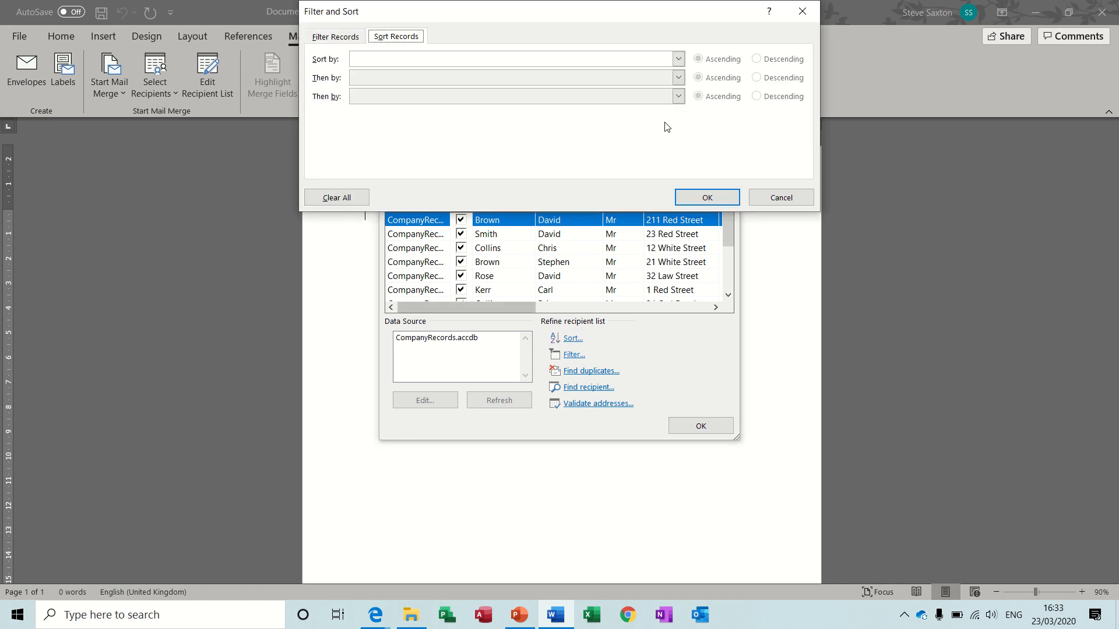
{"action": "left_click", "coordinate": [679, 60]}
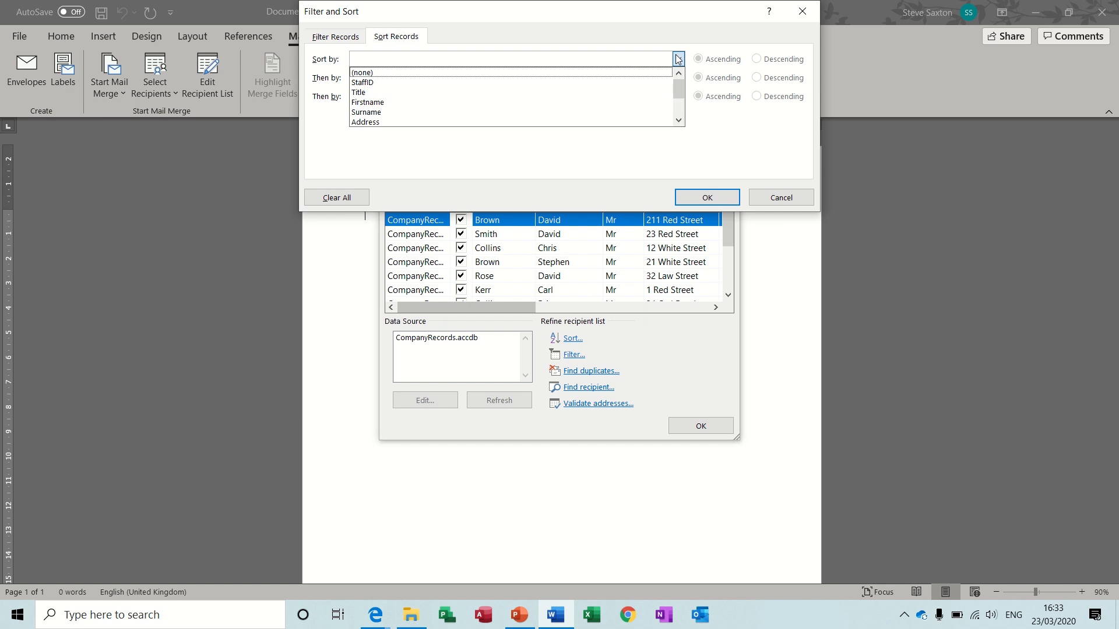
{"action": "left_click", "coordinate": [679, 121]}
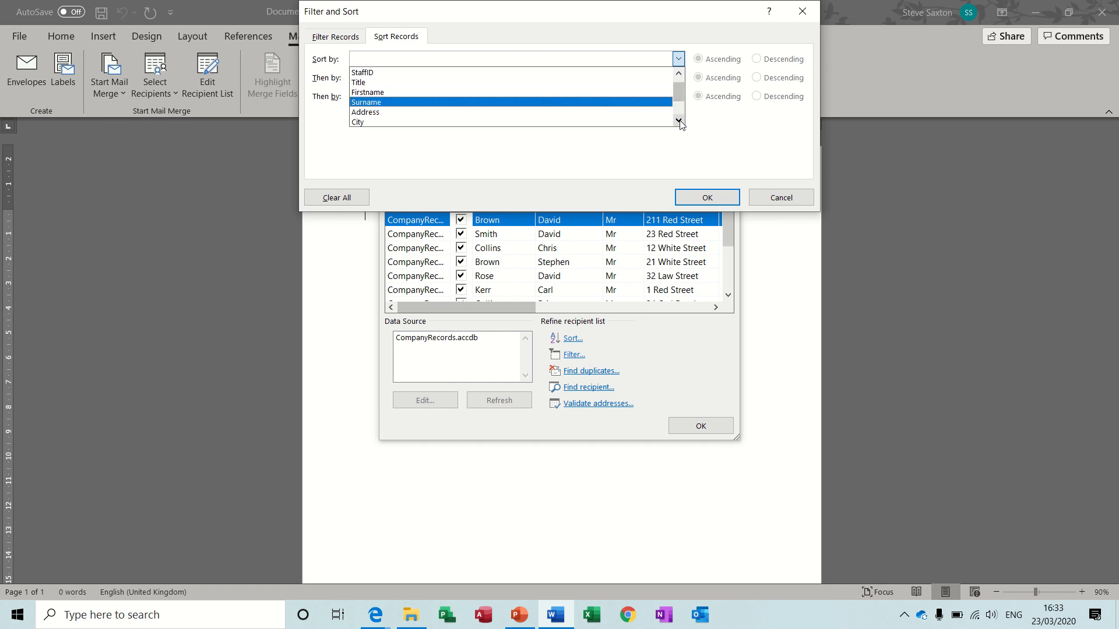
{"action": "left_click", "coordinate": [580, 123]}
{"action": "left_click", "coordinate": [679, 78]}
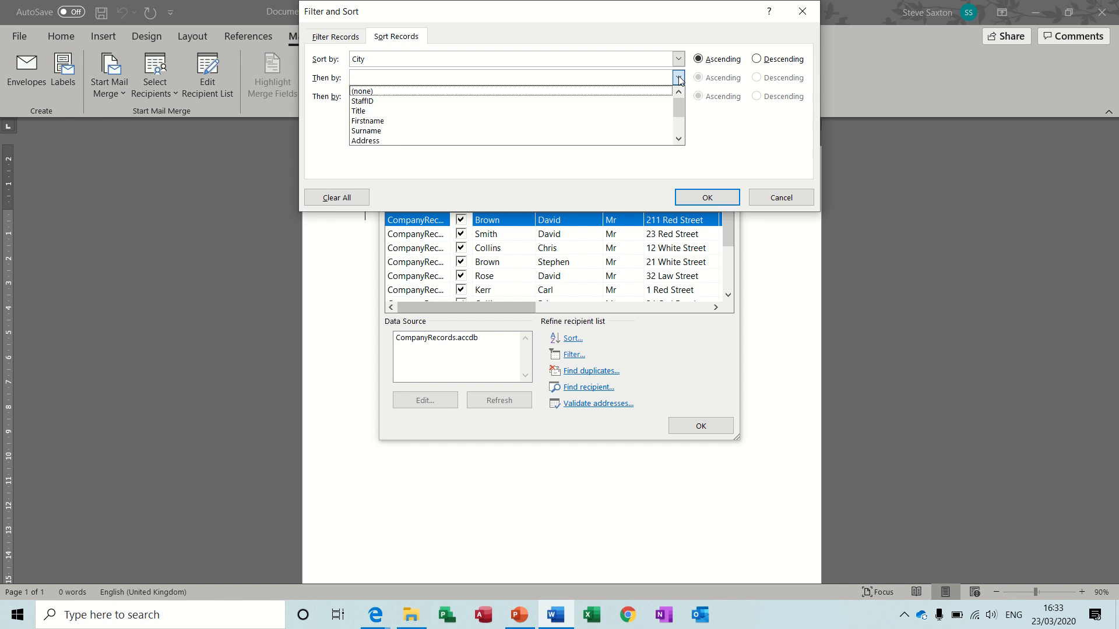
{"action": "left_click", "coordinate": [638, 131]}
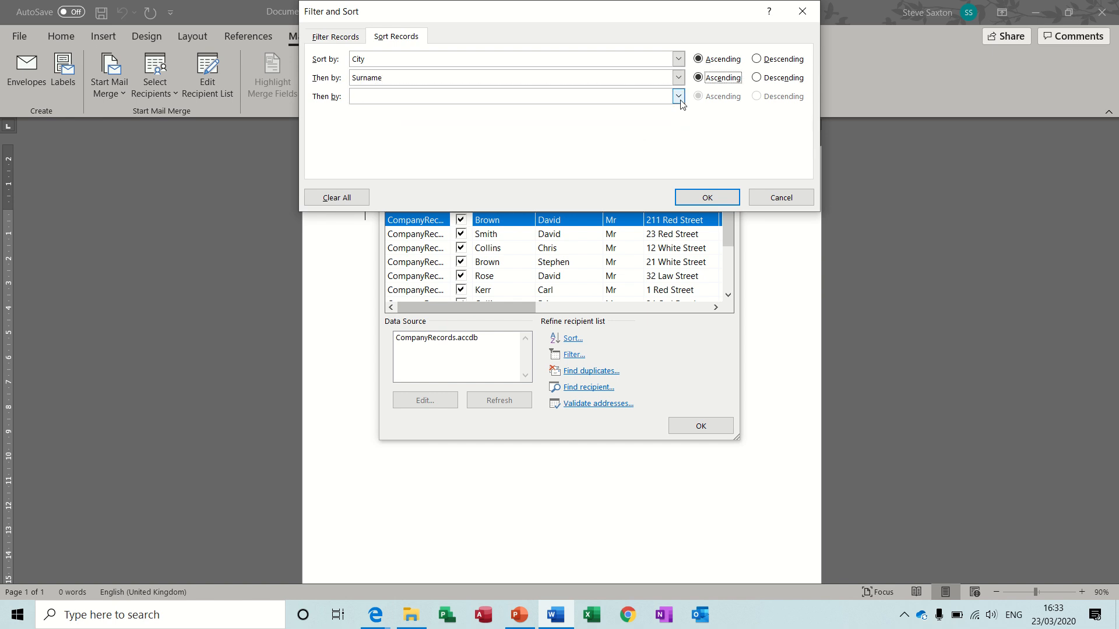
{"action": "left_click", "coordinate": [679, 96]}
{"action": "left_click", "coordinate": [679, 157]}
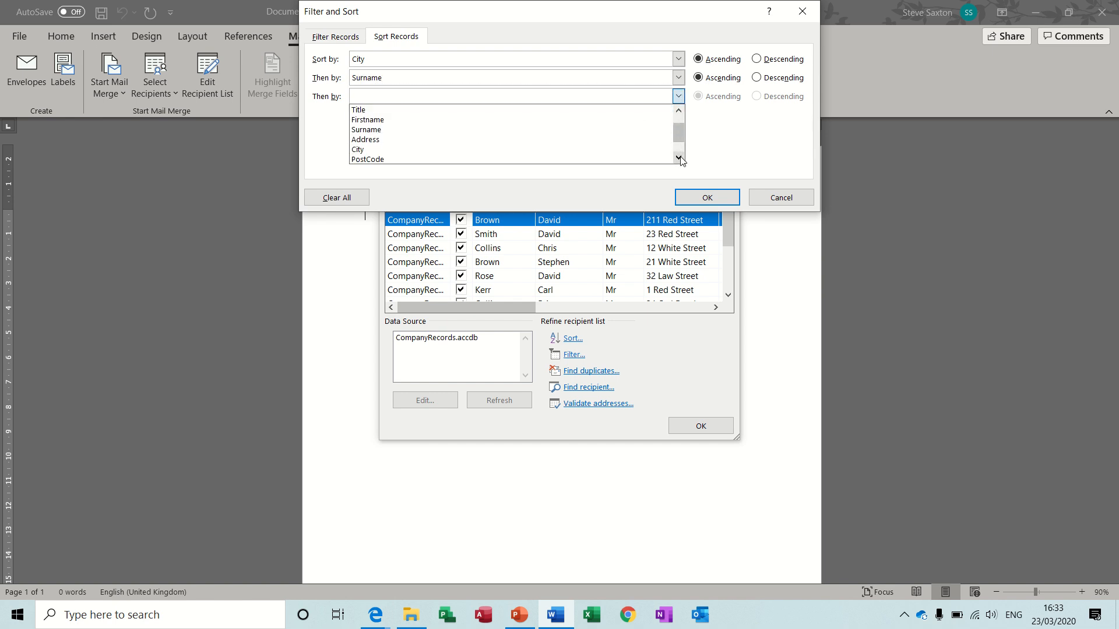
{"action": "left_click", "coordinate": [679, 157]}
{"action": "left_click", "coordinate": [611, 140]}
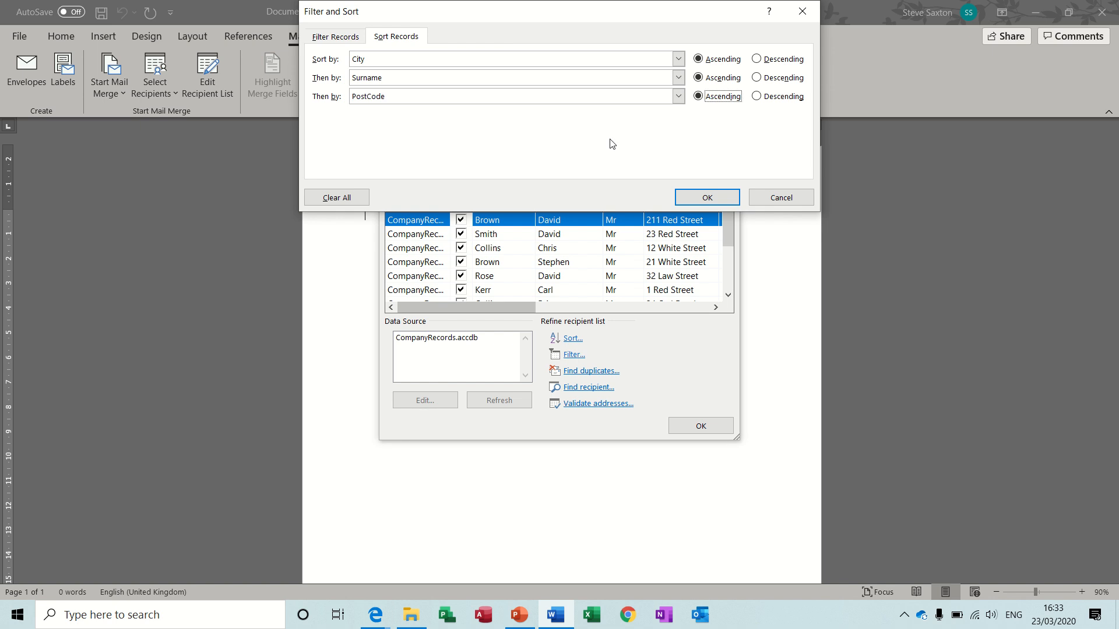
{"action": "left_click", "coordinate": [707, 198]}
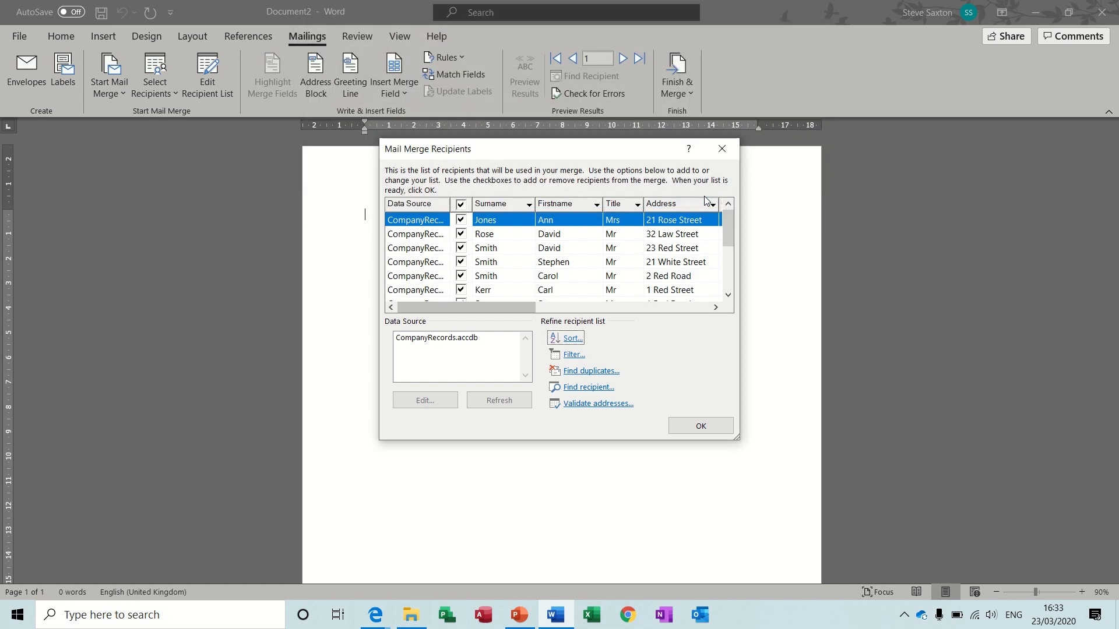
Filter the recipient list to records whose City is equal to Leeds and check the City column
{"action": "left_click", "coordinate": [574, 356]}
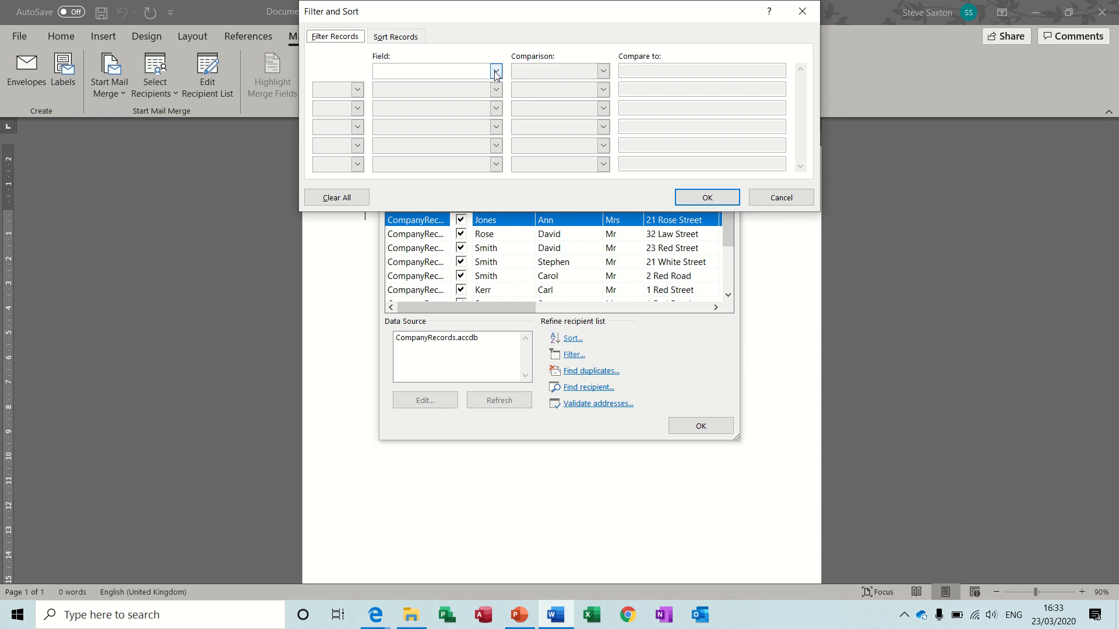
{"action": "left_click", "coordinate": [496, 71]}
{"action": "left_click", "coordinate": [496, 131]}
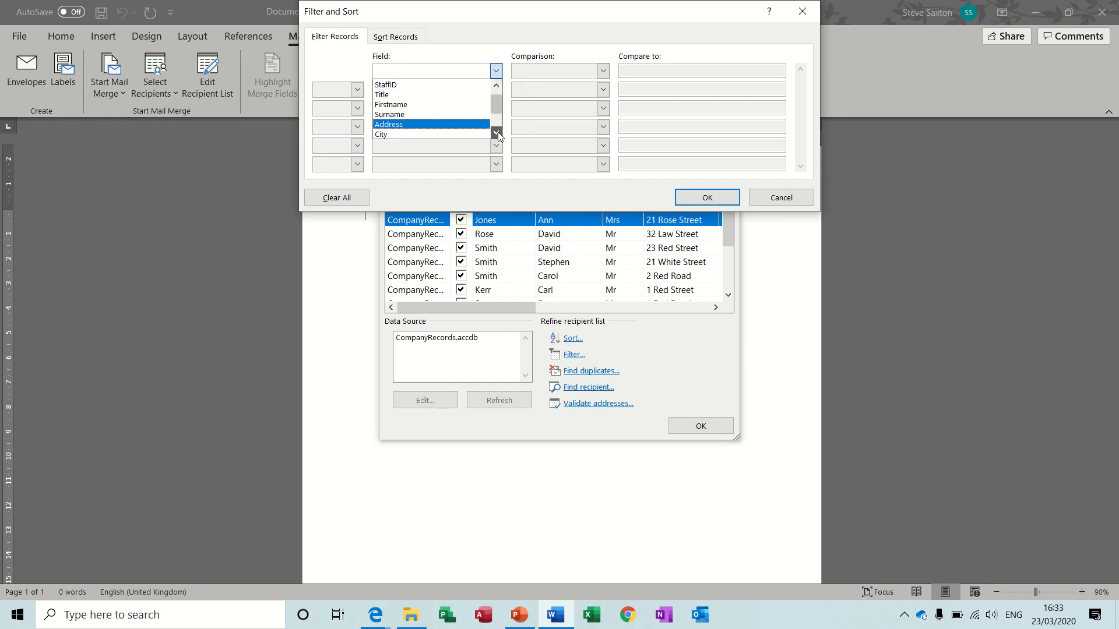
{"action": "left_click", "coordinate": [484, 133]}
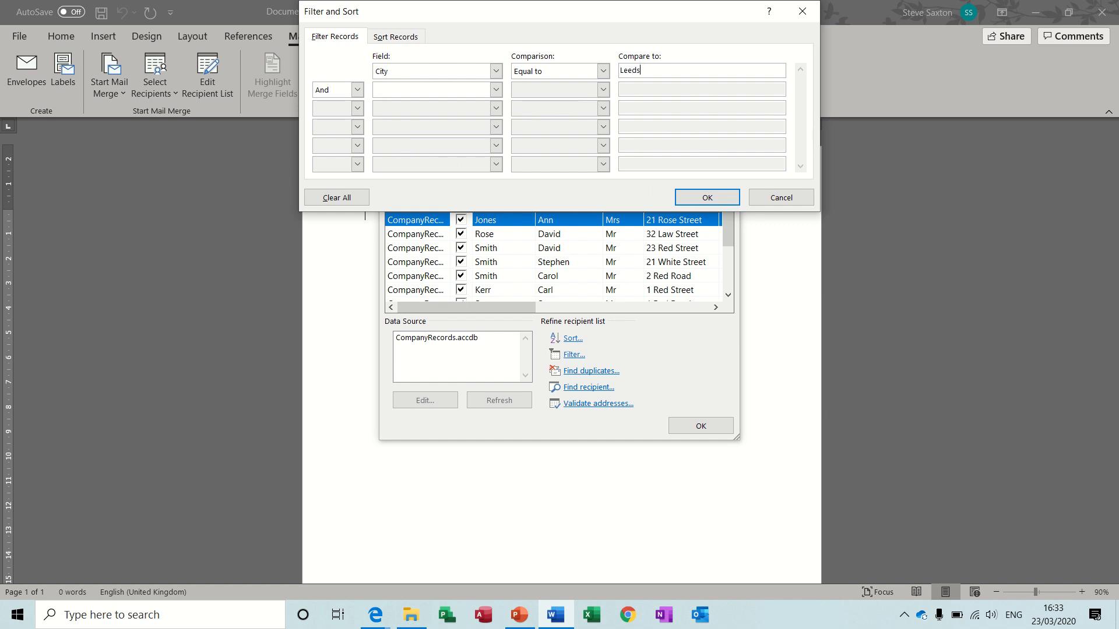
{"action": "left_click", "coordinate": [708, 197]}
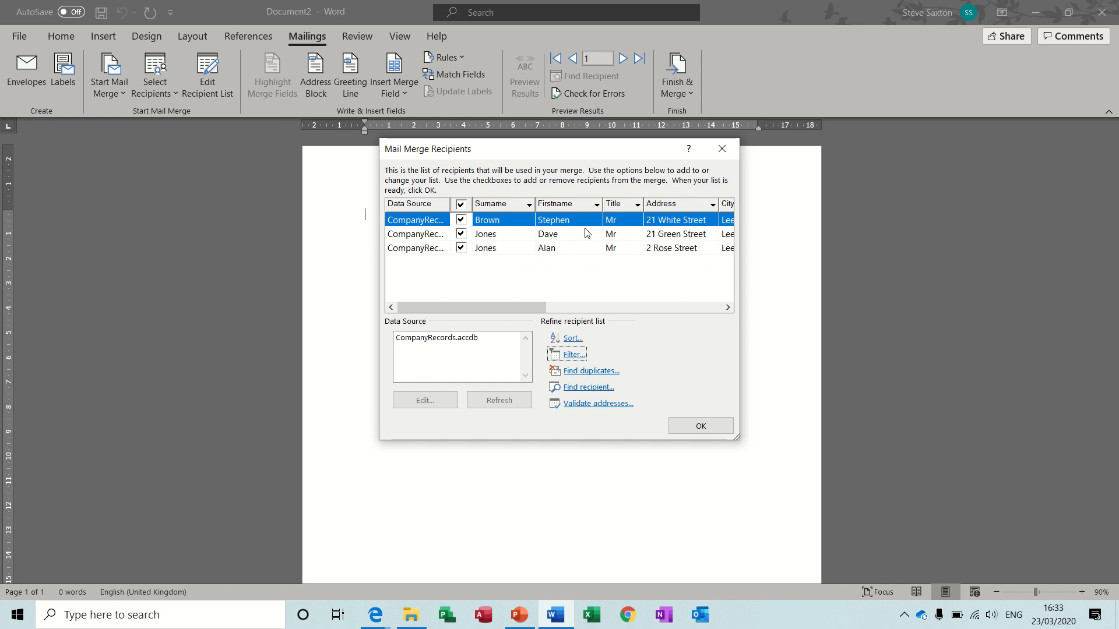
{"action": "left_click", "coordinate": [728, 307]}
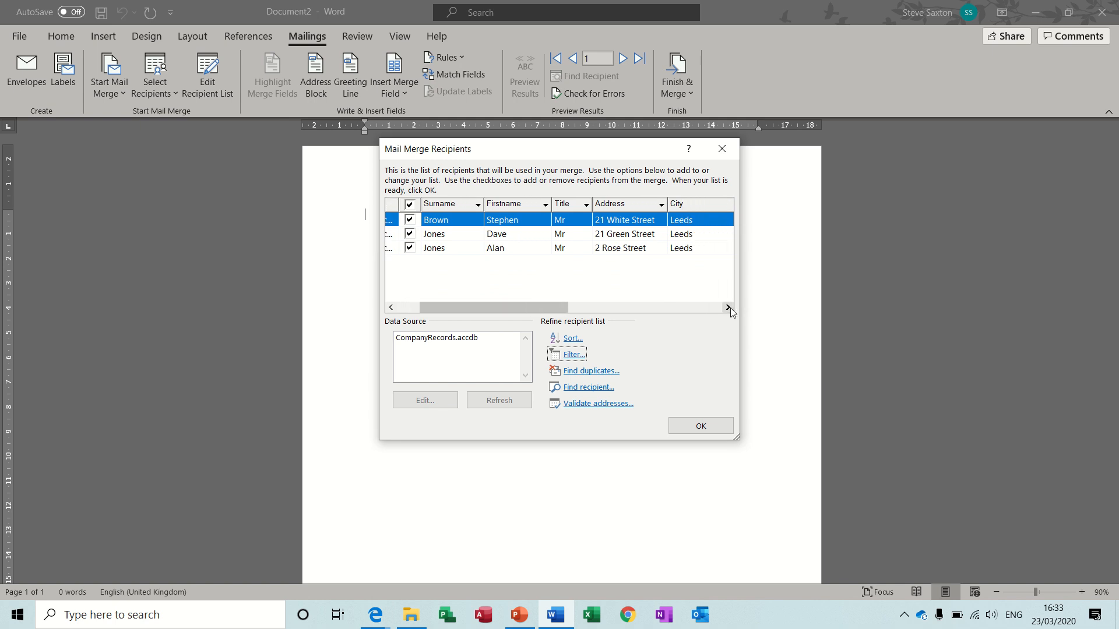
Remove the City filter condition from the recipient list by setting its field to (none)
{"action": "left_click", "coordinate": [577, 356]}
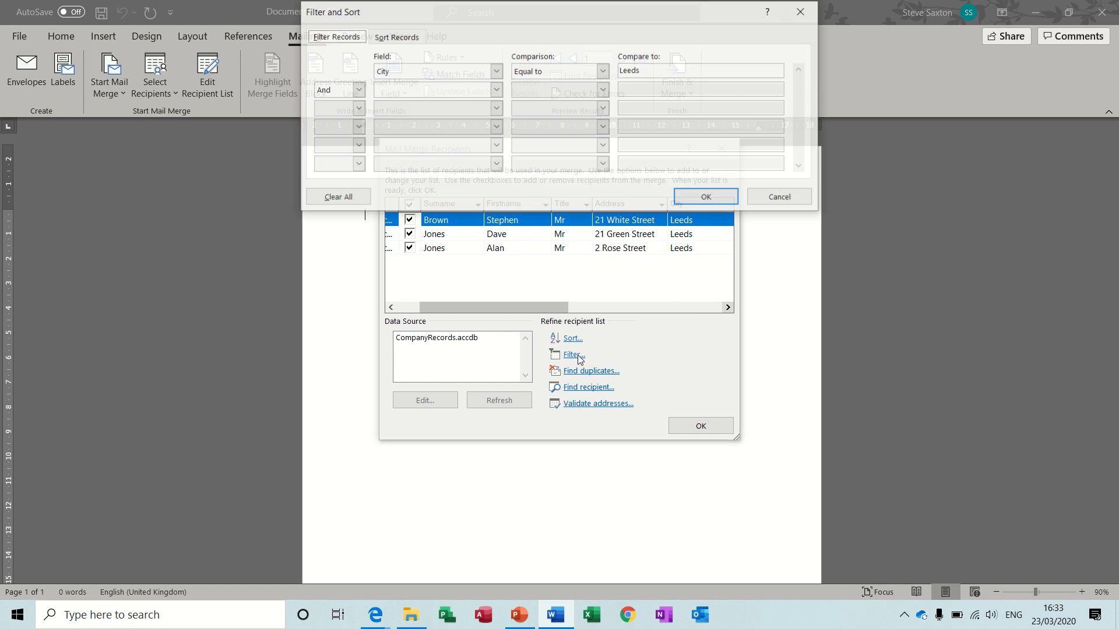
{"action": "left_click", "coordinate": [496, 73]}
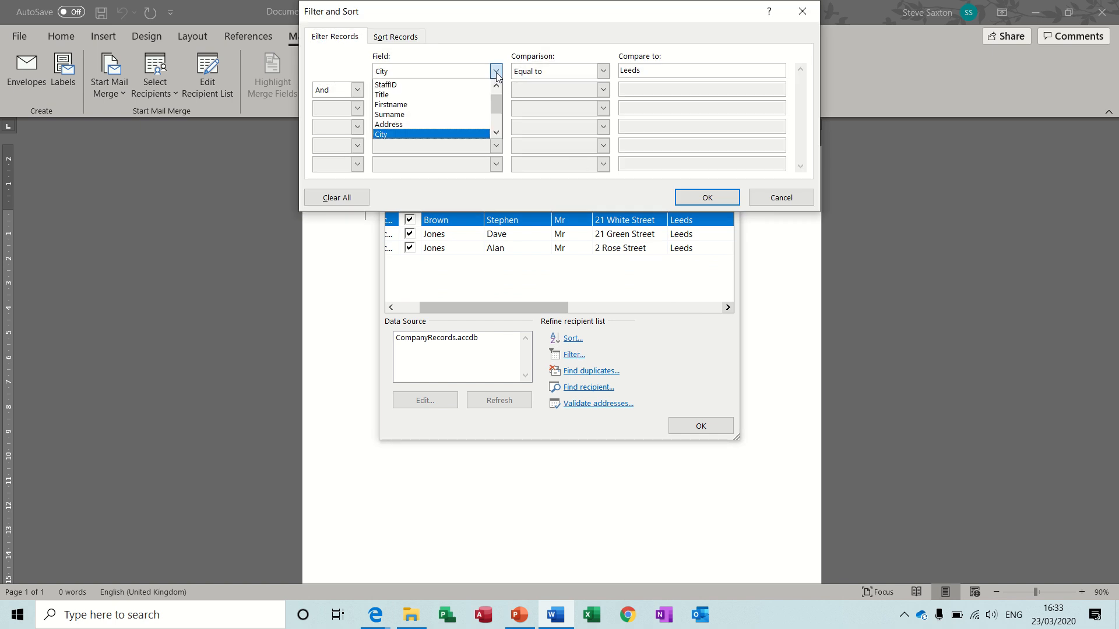
{"action": "left_click", "coordinate": [495, 84]}
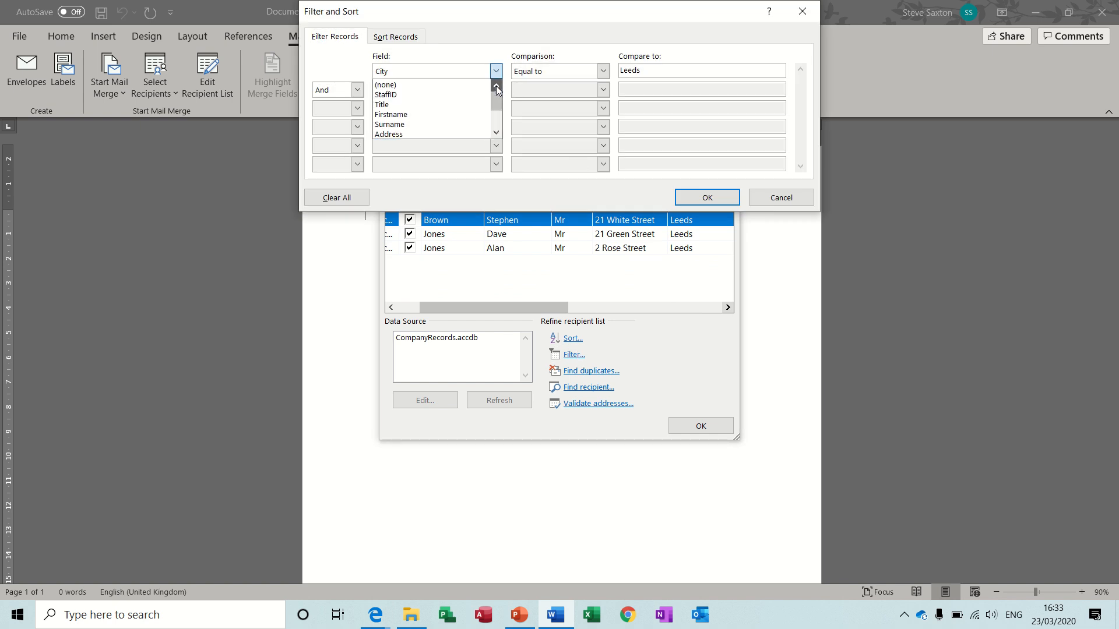
{"action": "left_click", "coordinate": [466, 85]}
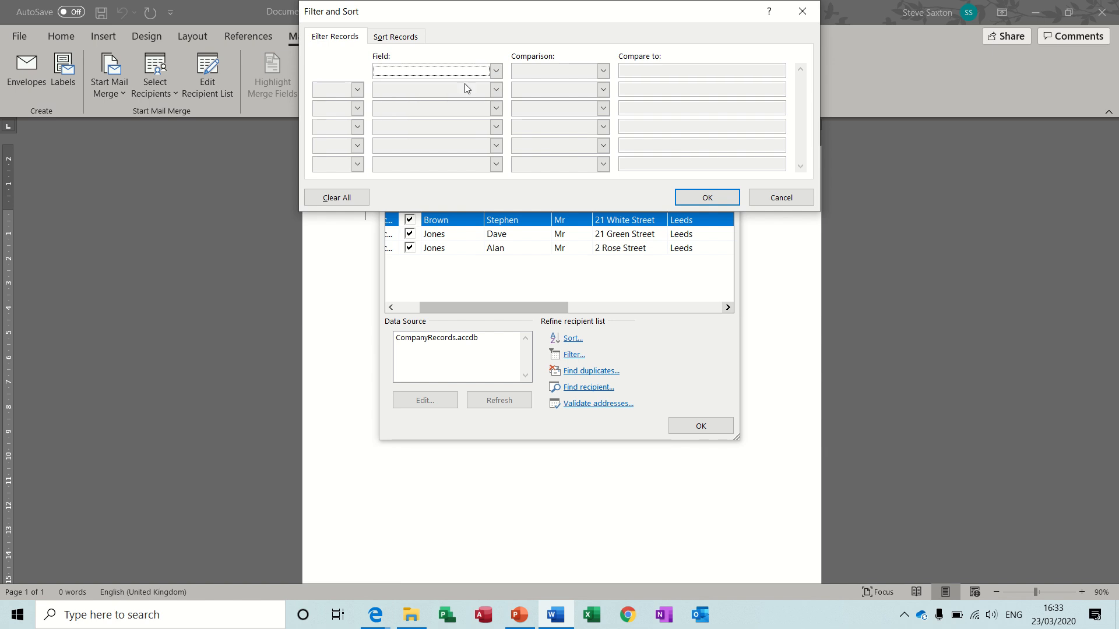
{"action": "left_click", "coordinate": [706, 197]}
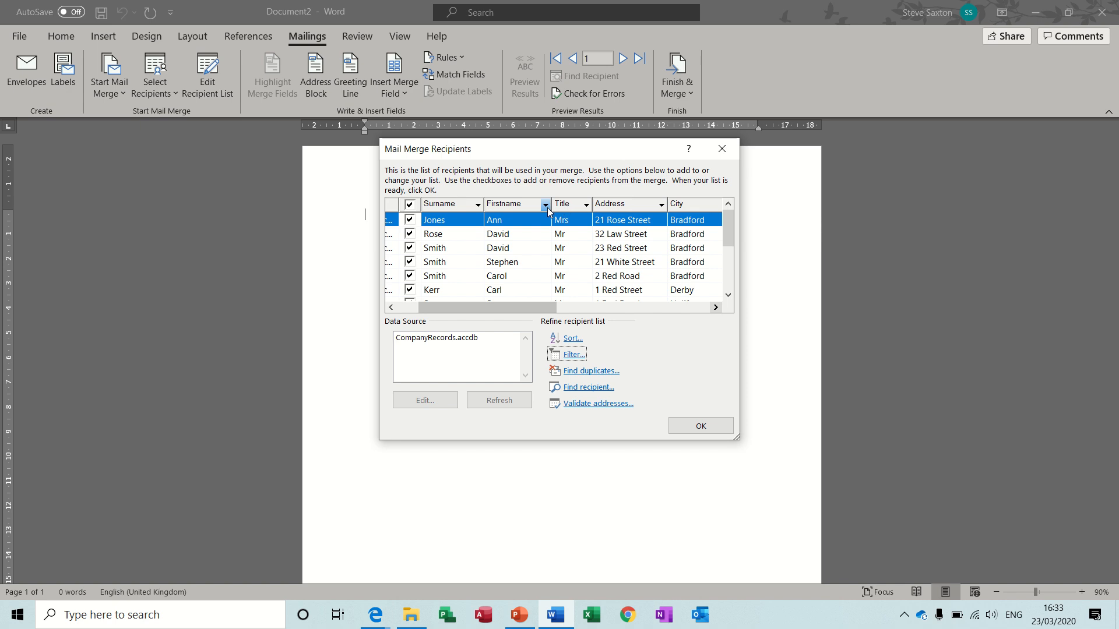
Filter the recipients to Bradford directly from the City column heading, and restore all cities
{"action": "left_click", "coordinate": [715, 307]}
{"action": "left_click", "coordinate": [716, 308]}
{"action": "left_click", "coordinate": [715, 308]}
{"action": "left_click", "coordinate": [716, 307]}
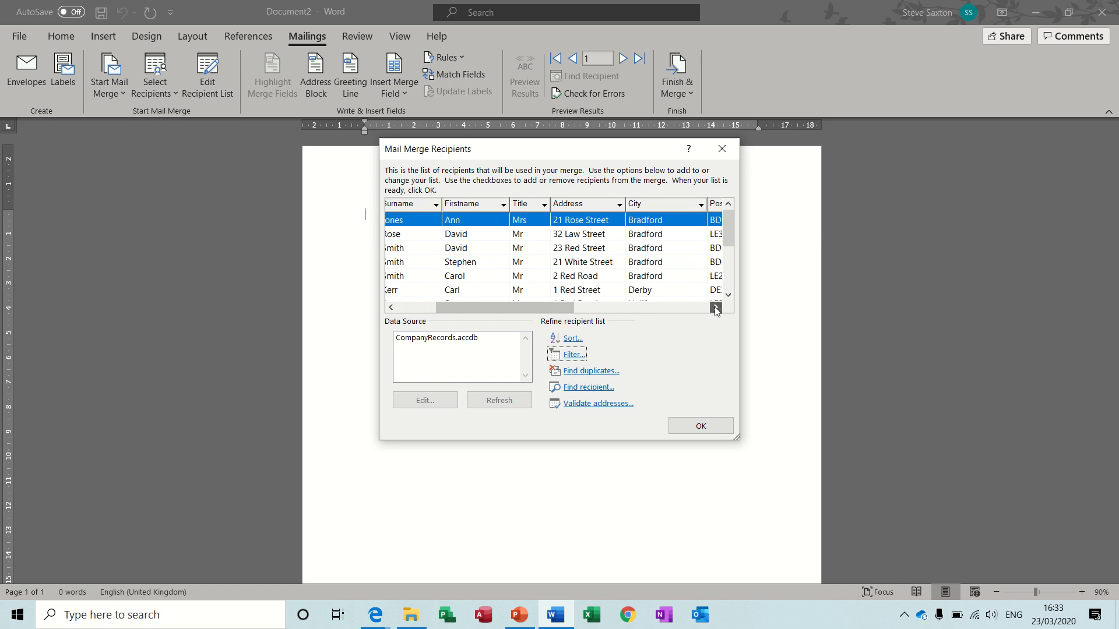
{"action": "left_click", "coordinate": [700, 204]}
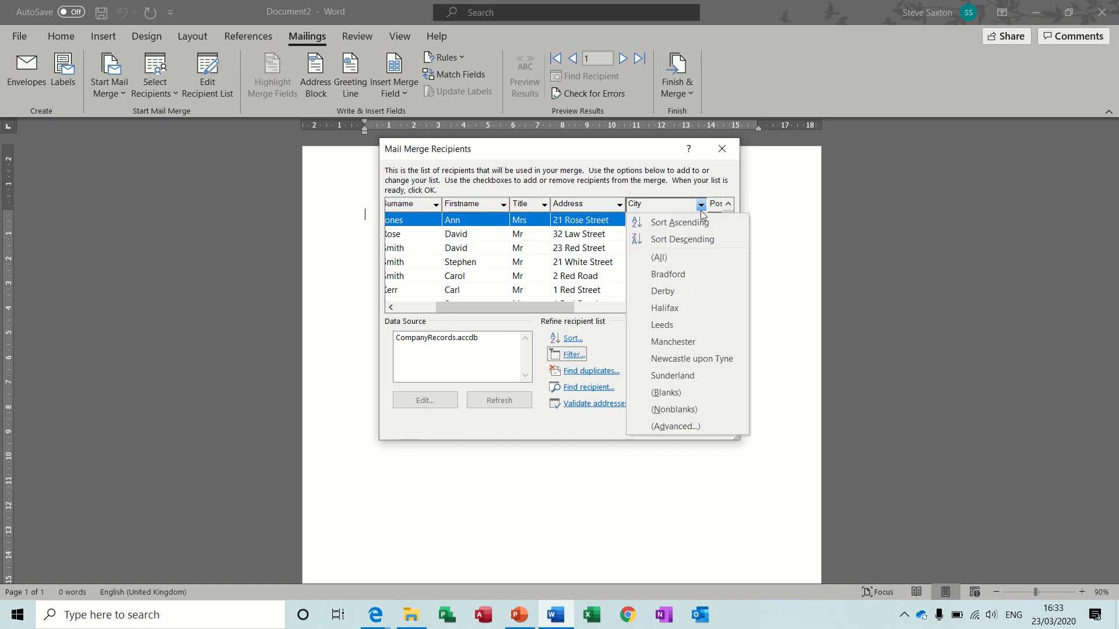
{"action": "left_click", "coordinate": [675, 278]}
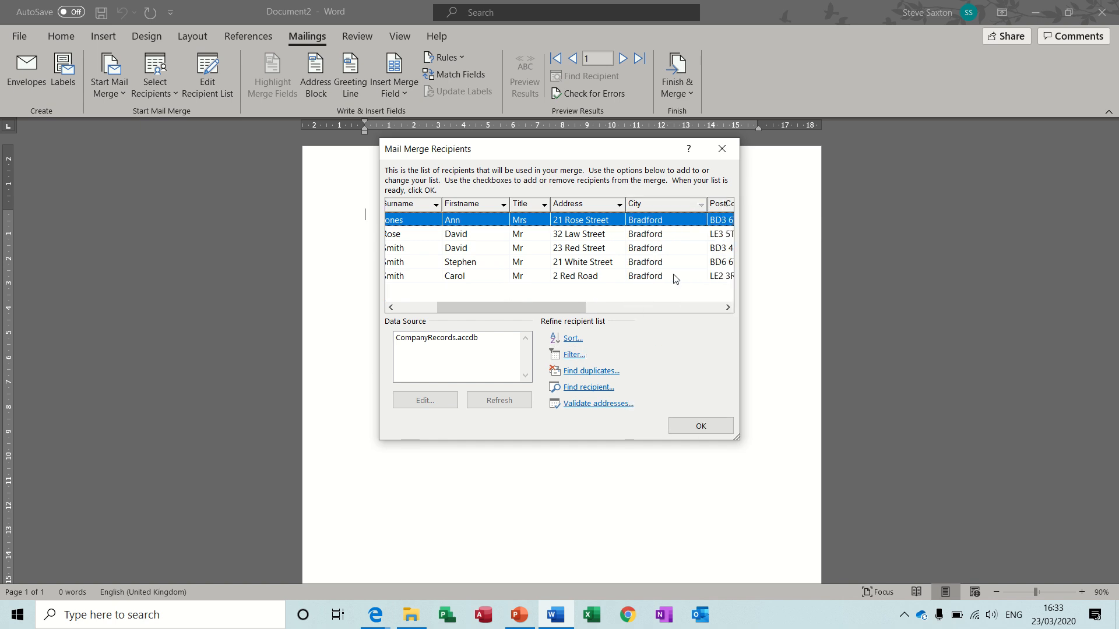
{"action": "left_click", "coordinate": [700, 205]}
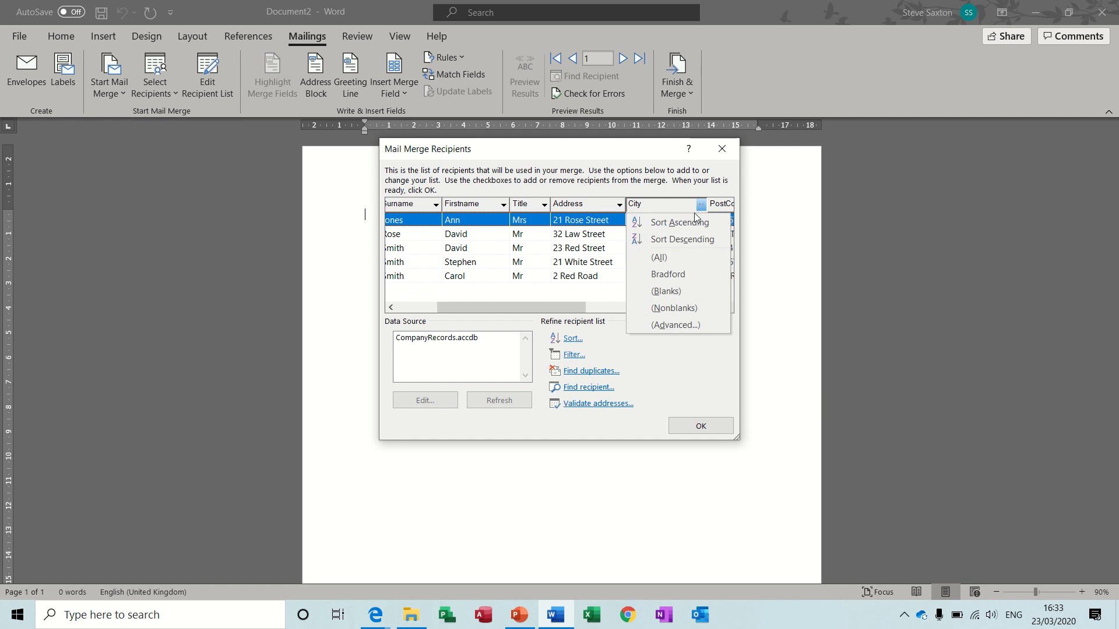
{"action": "left_click", "coordinate": [664, 260]}
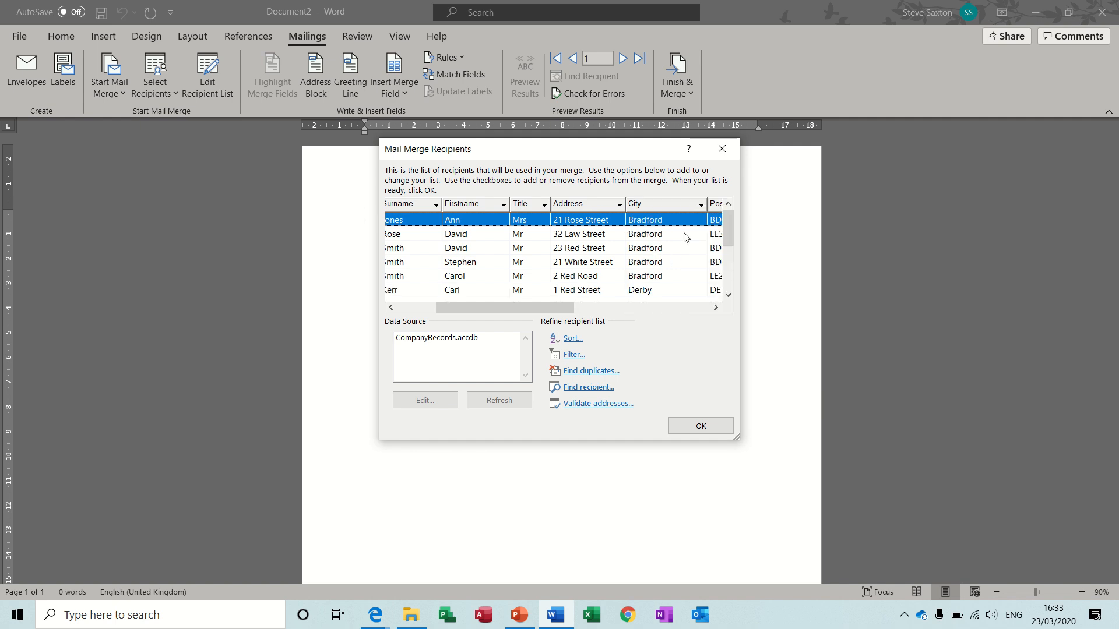
Filter the recipients to Leeds from the City column heading, and show all cities again
{"action": "left_click", "coordinate": [700, 205]}
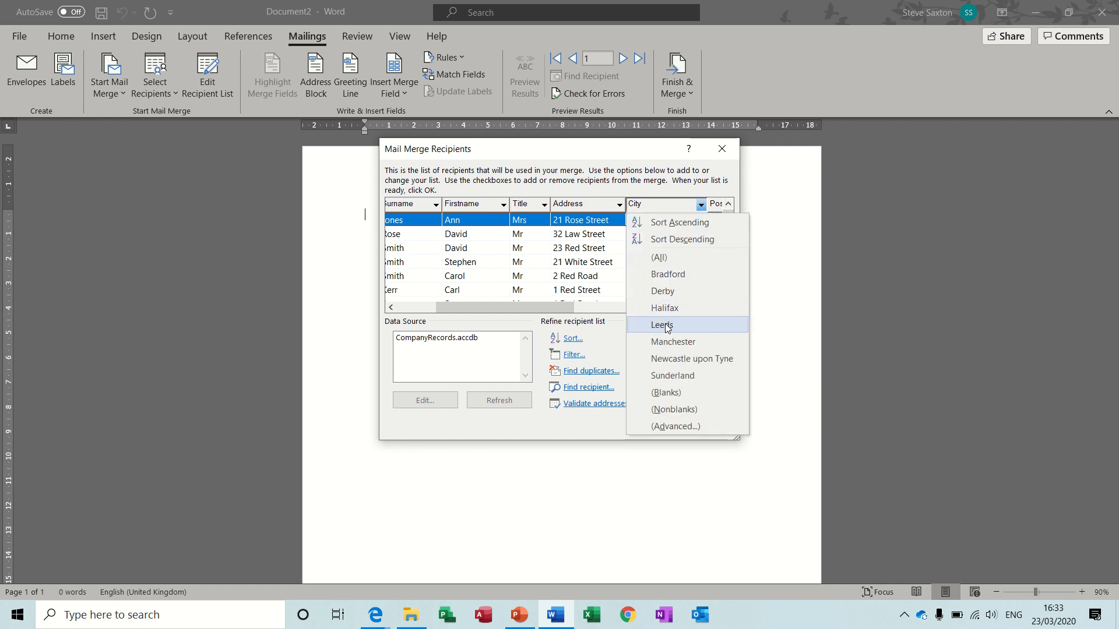
{"action": "left_click", "coordinate": [666, 327]}
{"action": "left_click", "coordinate": [702, 205]}
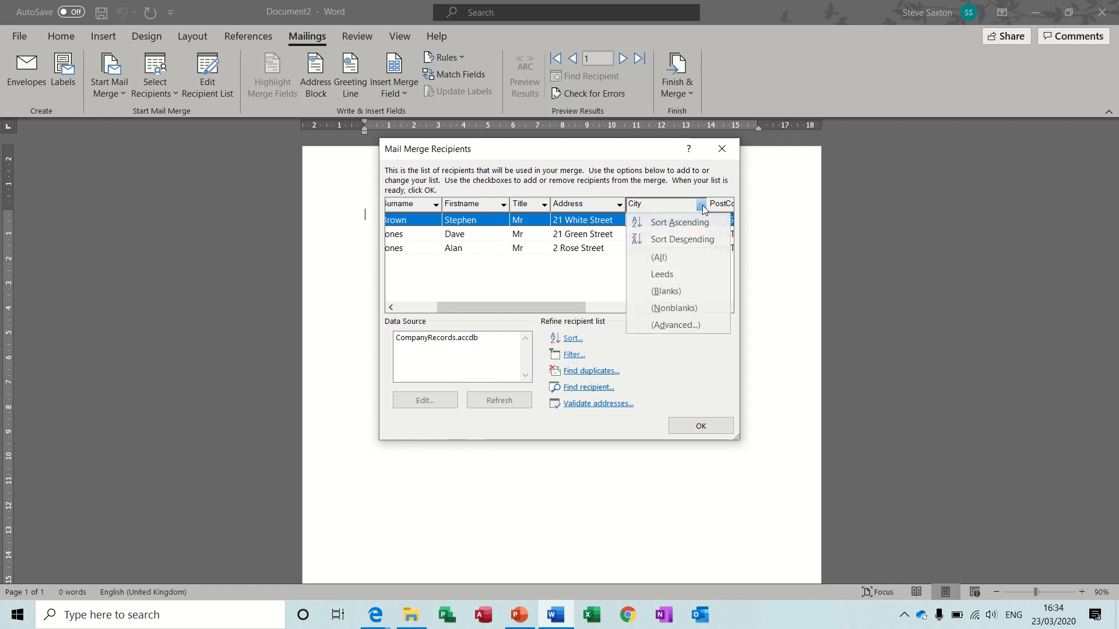
{"action": "left_click", "coordinate": [679, 254]}
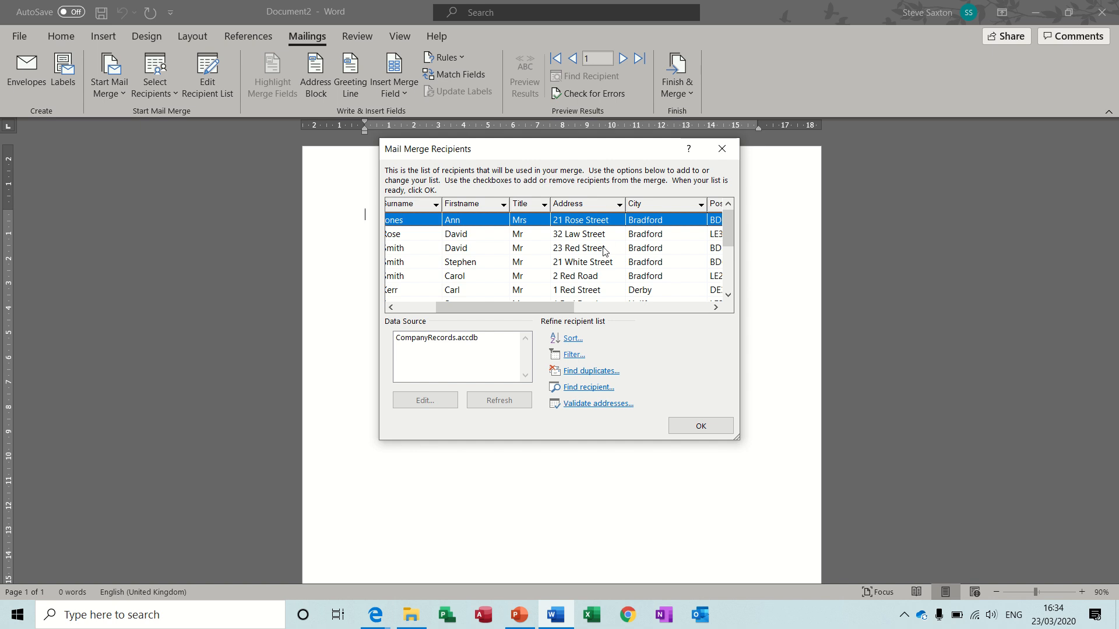
Add a new entry to the CompanyRecords.accdb data source with title Mrs, the person's first name, surname and address, city Leeds, and postcode
{"action": "left_click", "coordinate": [426, 341]}
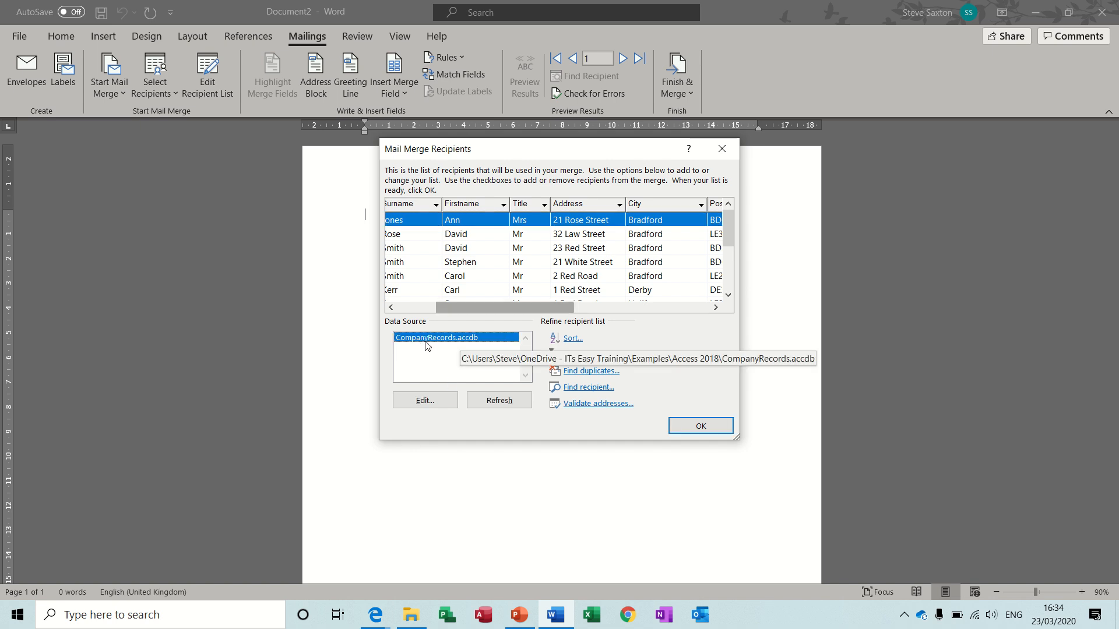
{"action": "left_click", "coordinate": [423, 402]}
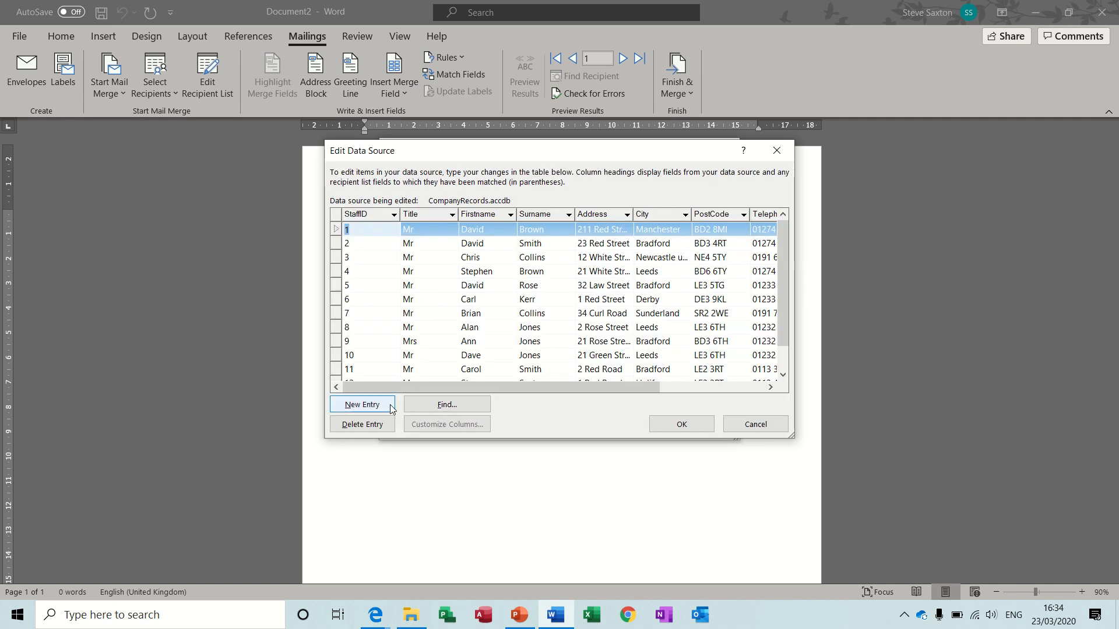
{"action": "left_click", "coordinate": [367, 405]}
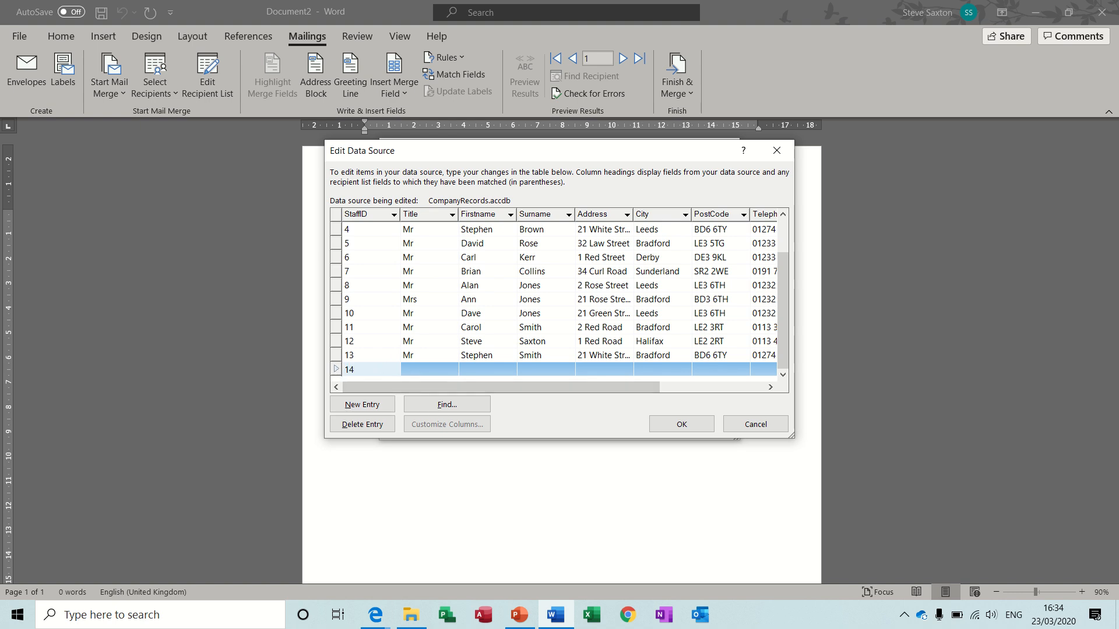
{"action": "key", "text": "Tab"}
{"action": "type", "text": "M"}
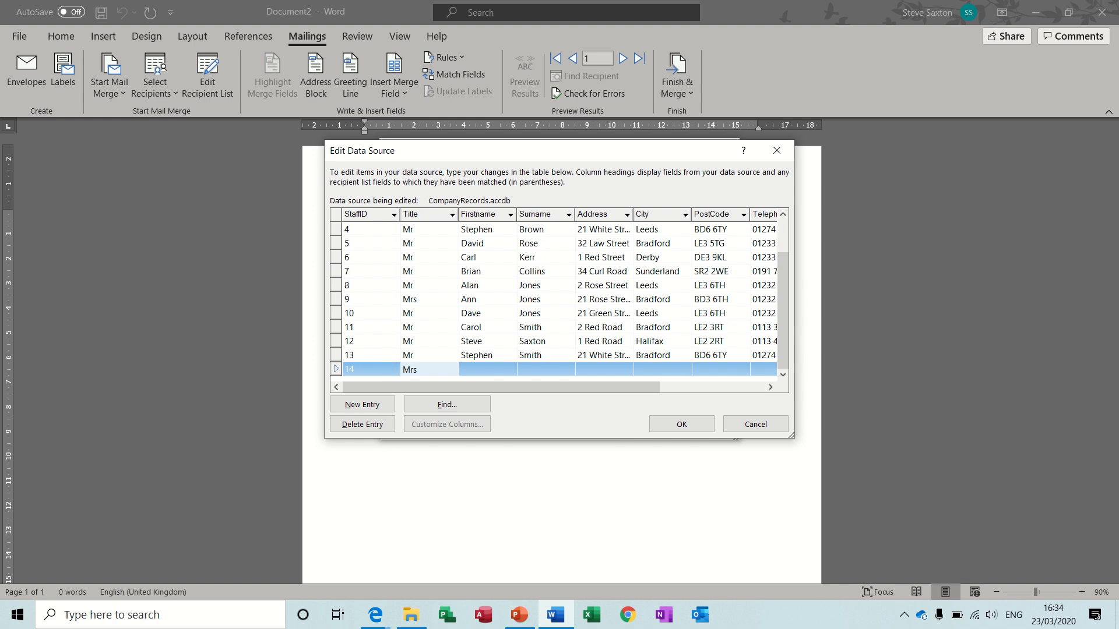
{"action": "key", "text": "Tab"}
{"action": "type", "text": "Al"}
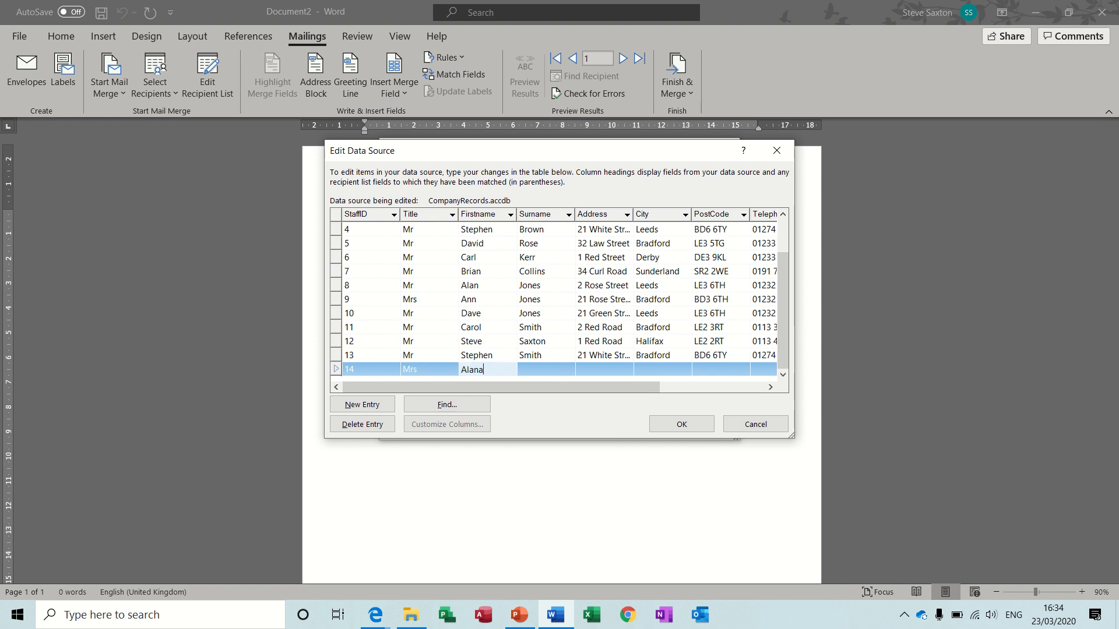
{"action": "key", "text": "Tab"}
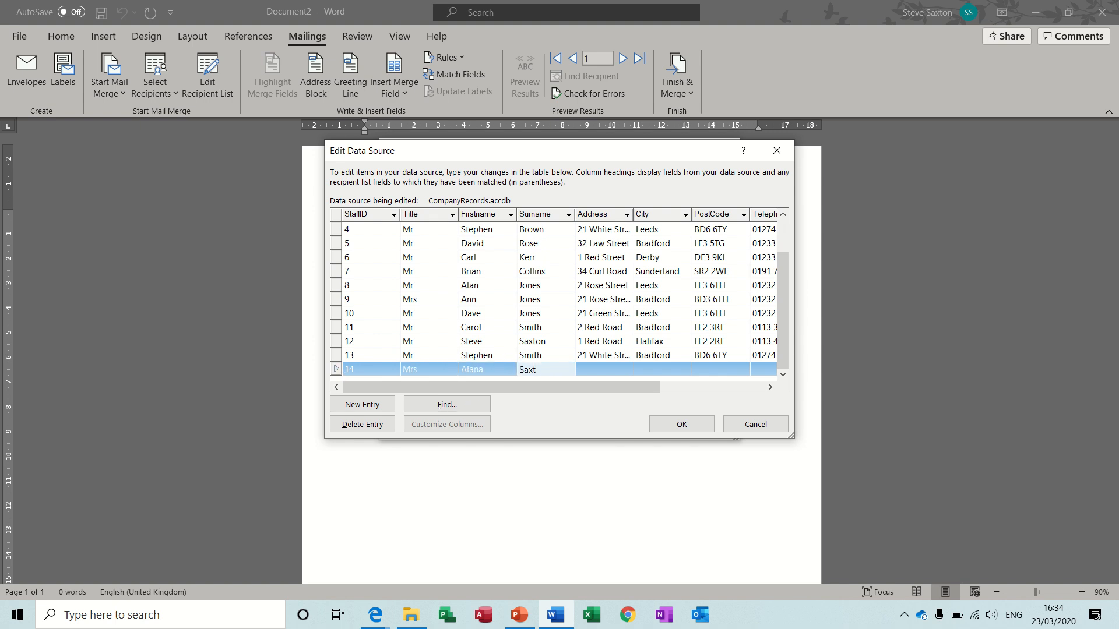
{"action": "key", "text": "Tab"}
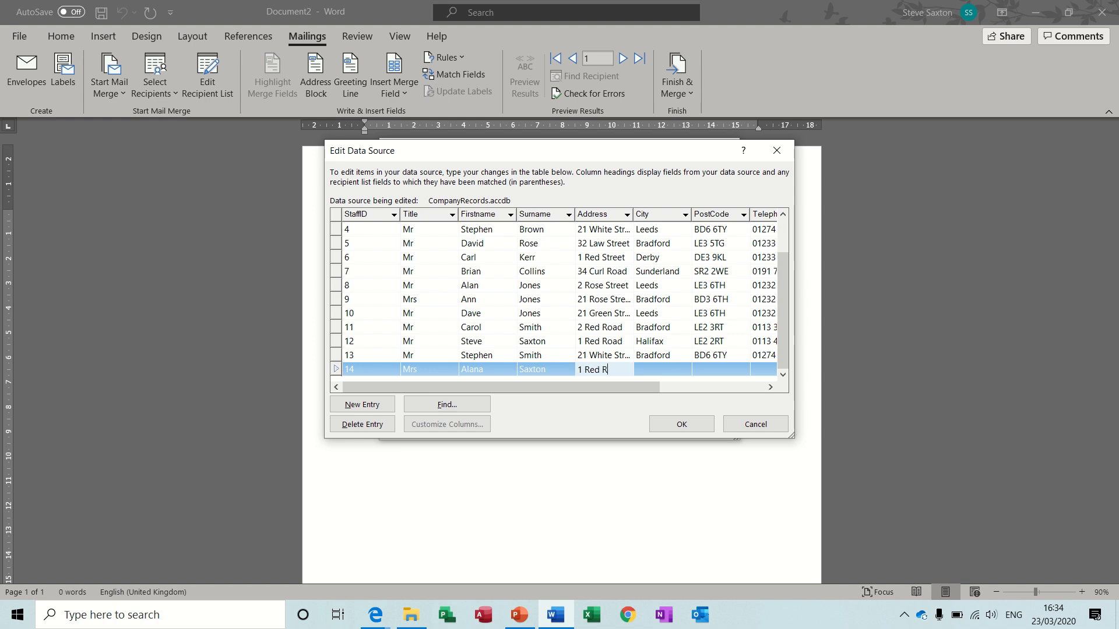
{"action": "key", "text": "Tab"}
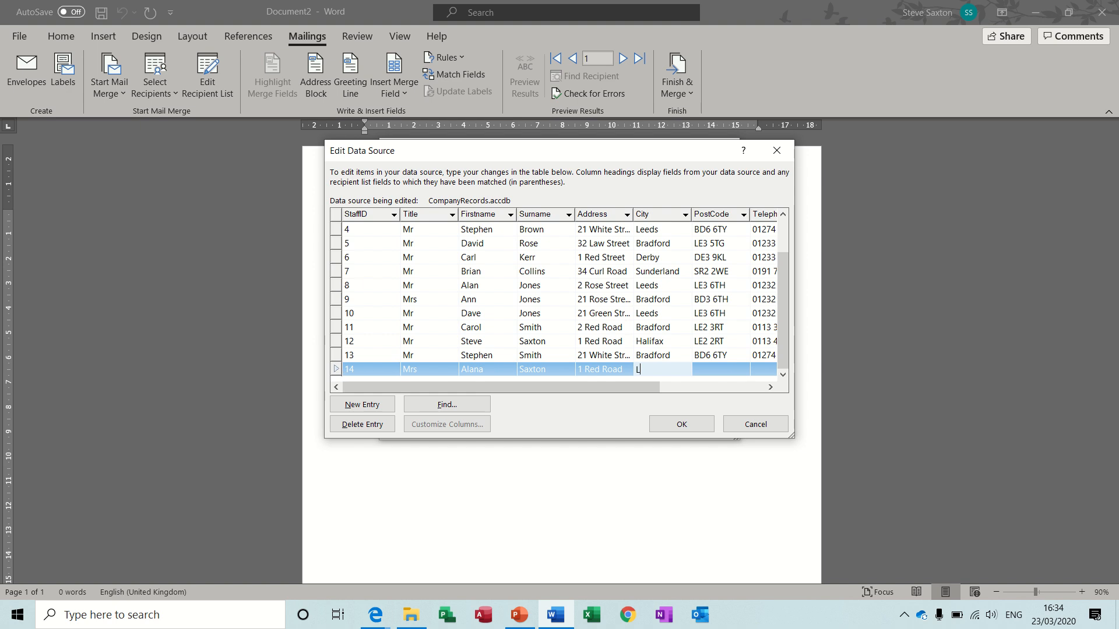
{"action": "key", "text": "Tab"}
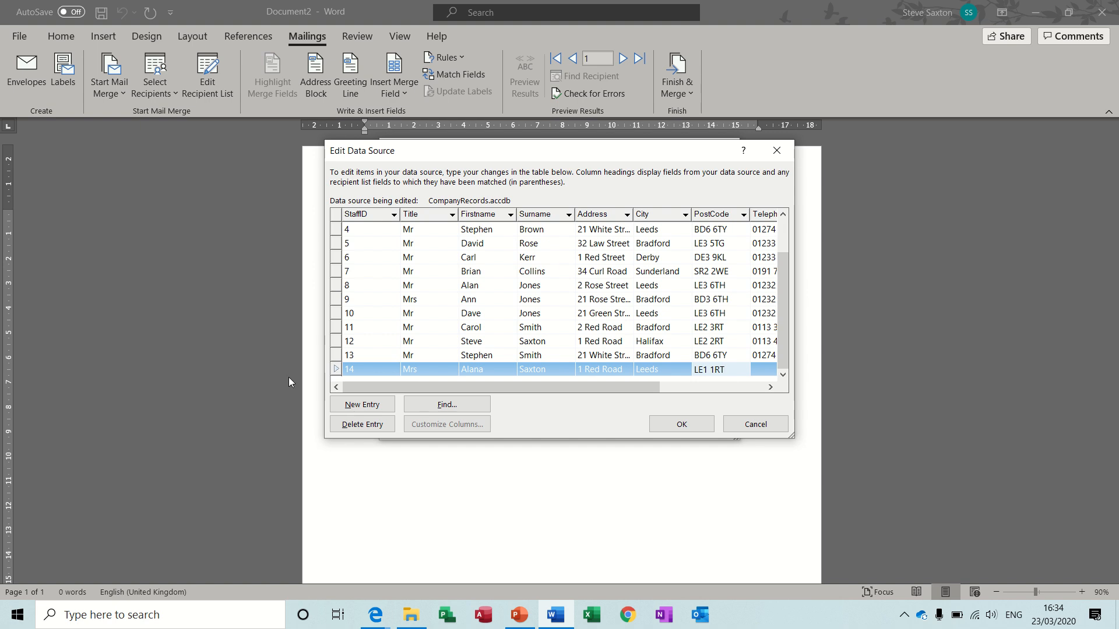
Change the title of entry 11 to Mrs, save the edits to CompanyRecords.accdb, and close the recipient list
{"action": "left_click", "coordinate": [417, 327]}
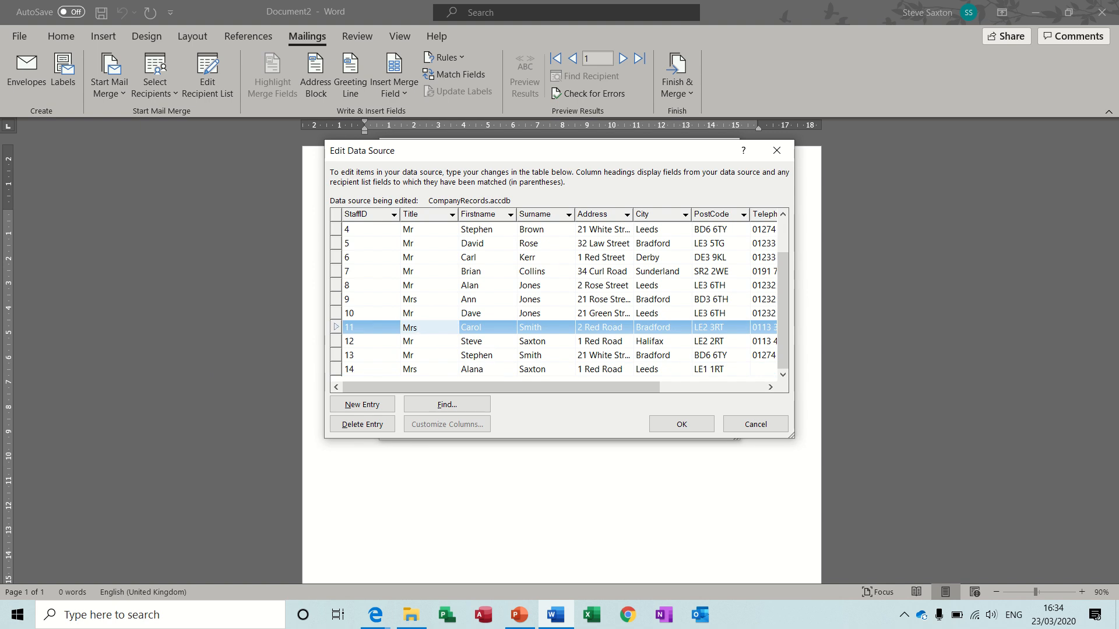
{"action": "left_click", "coordinate": [423, 341]}
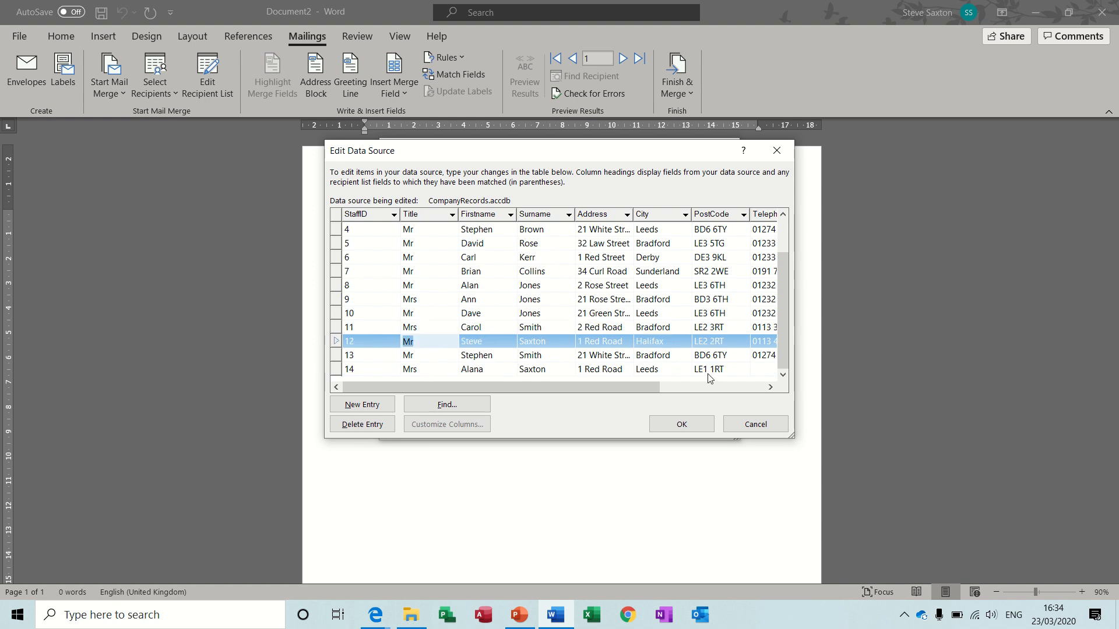
{"action": "left_click", "coordinate": [770, 388]}
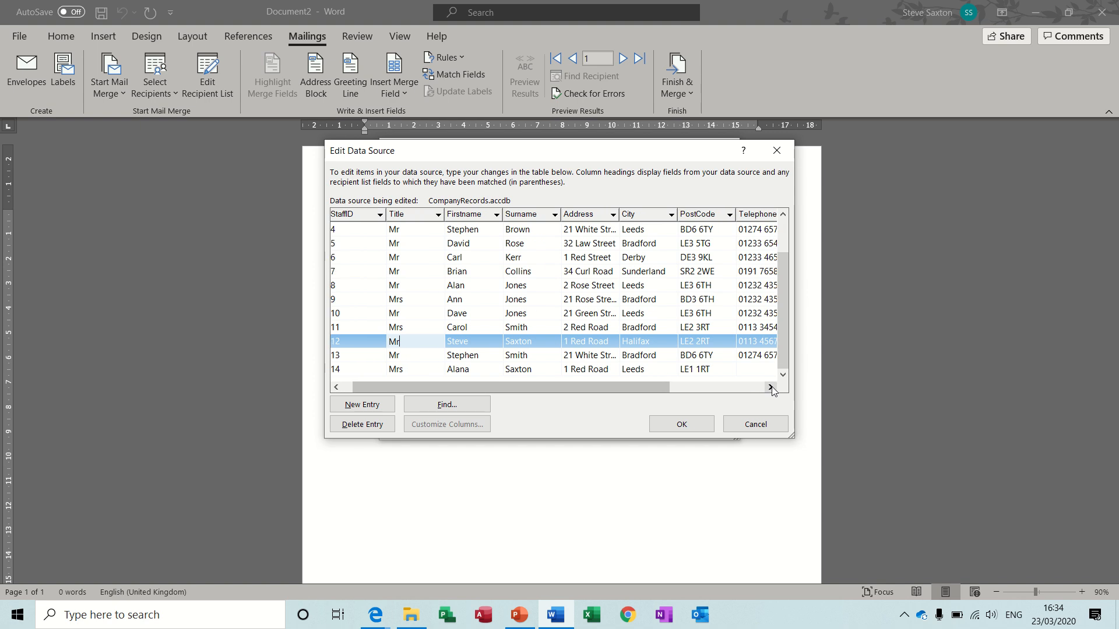
{"action": "left_click", "coordinate": [770, 387]}
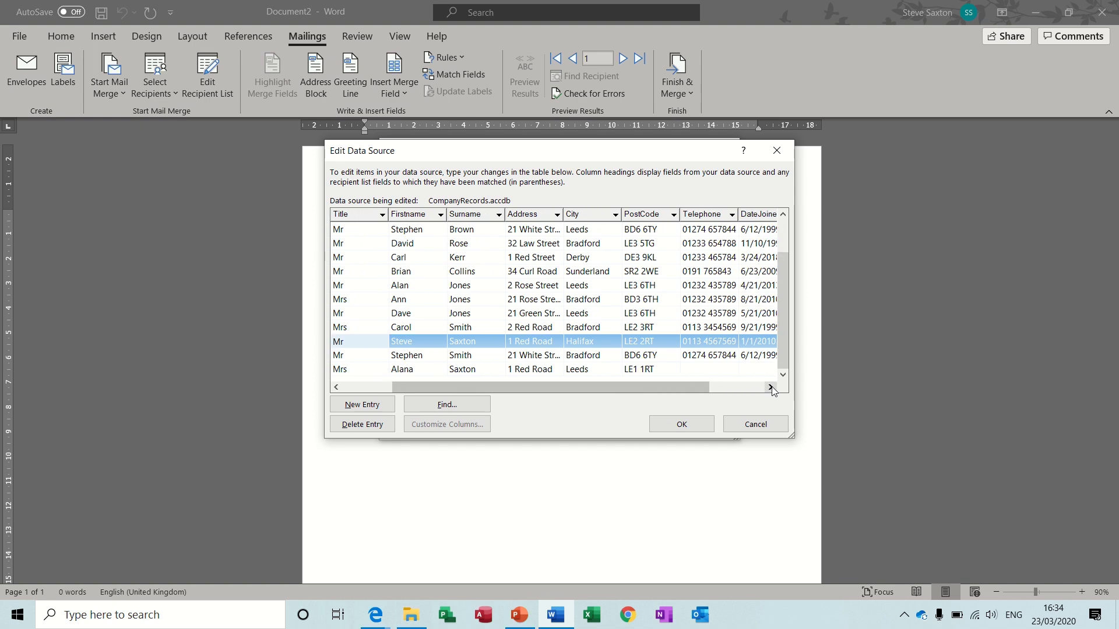
{"action": "left_click", "coordinate": [683, 425]}
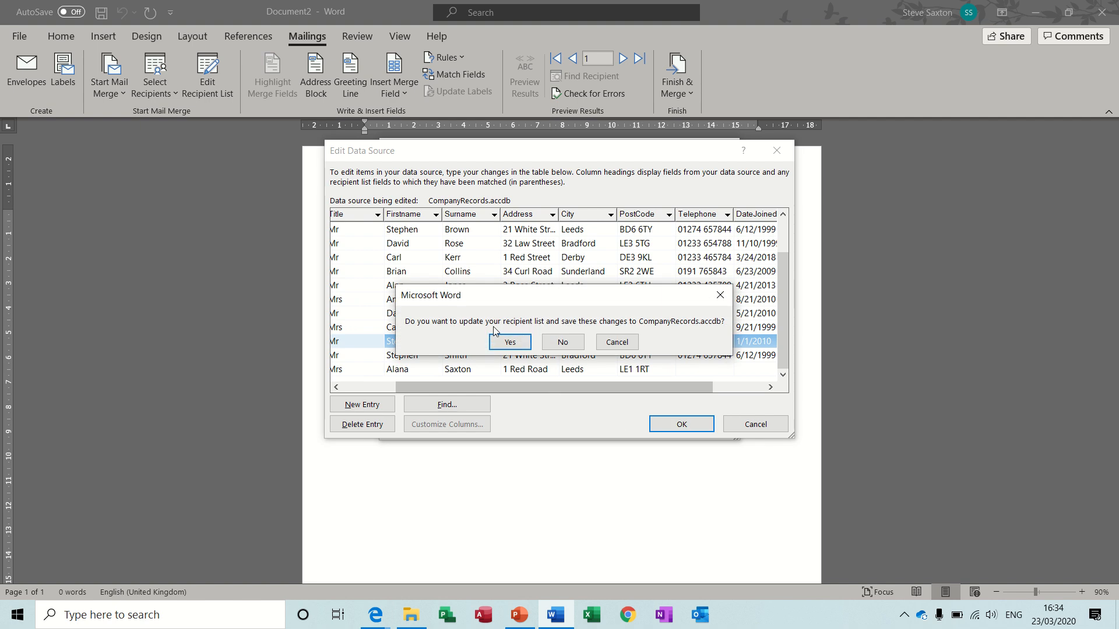
{"action": "left_click", "coordinate": [513, 342]}
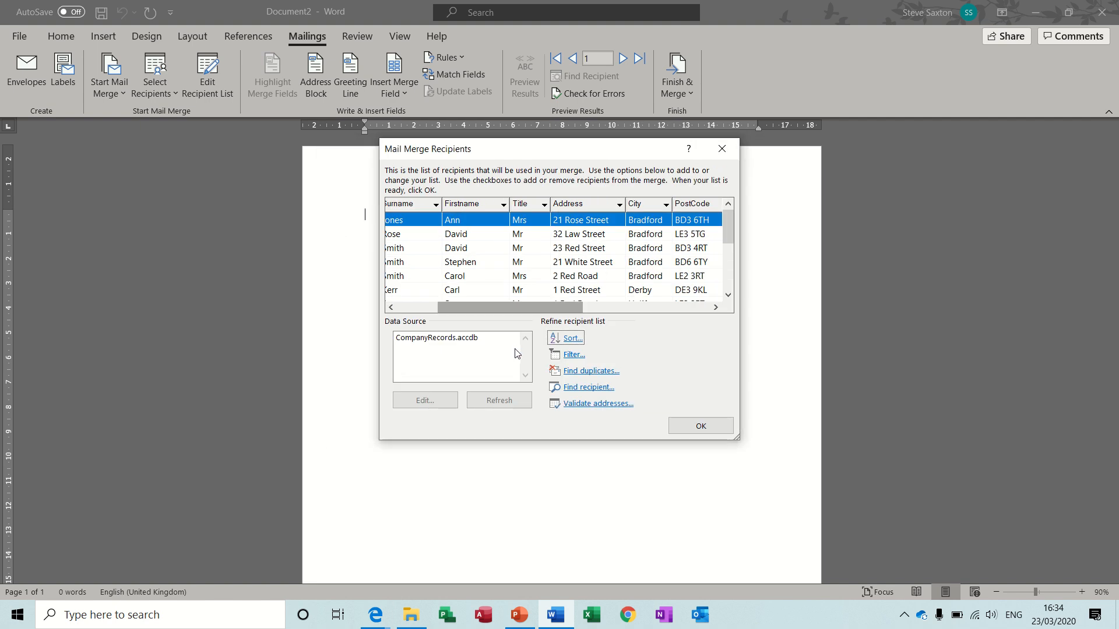
{"action": "left_click", "coordinate": [695, 427]}
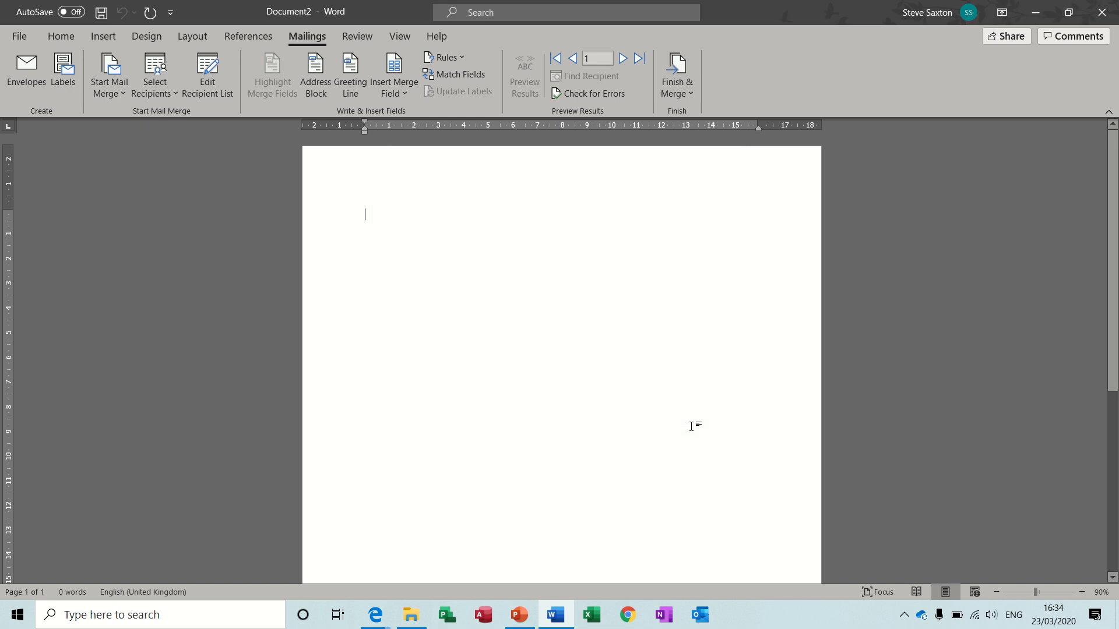
Switch to File Explorer, open the CompanyRecords database in Access, and display the TblAddressDetails table
{"action": "left_click", "coordinate": [411, 614]}
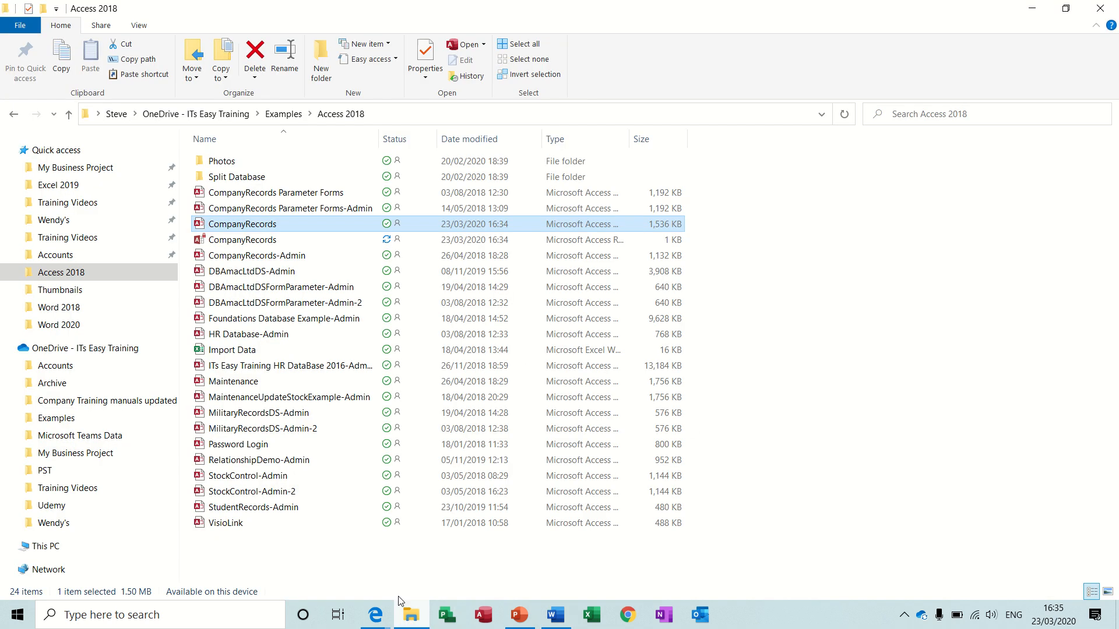
{"action": "double_click", "coordinate": [225, 230]}
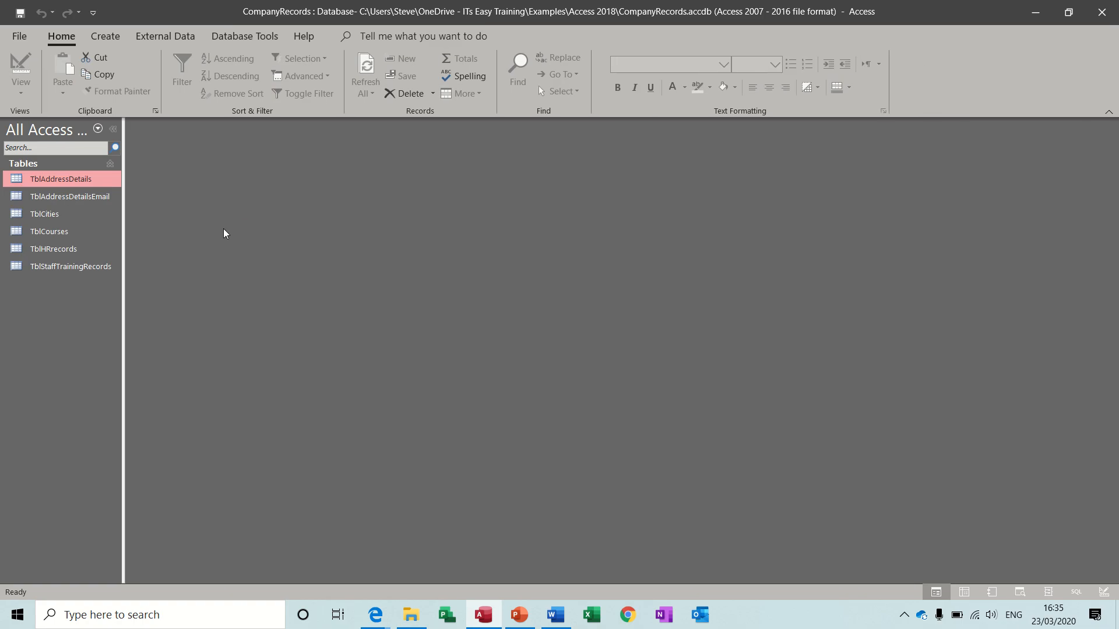
{"action": "double_click", "coordinate": [77, 182]}
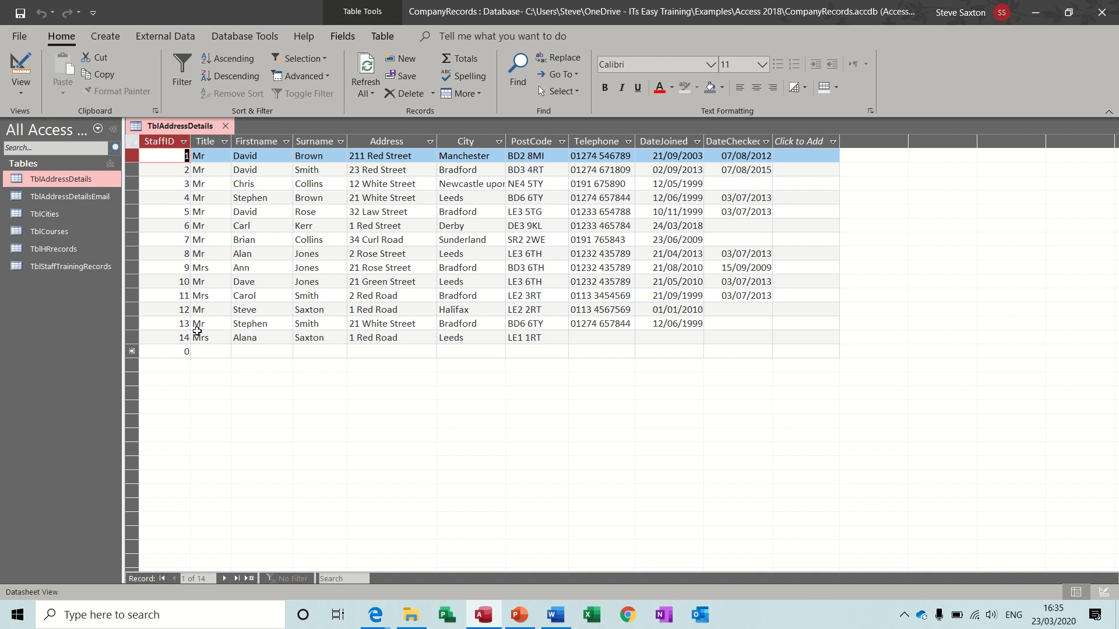
Delete the newly added record 14 from the TblAddressDetails table, and close Access
{"action": "left_click", "coordinate": [133, 337]}
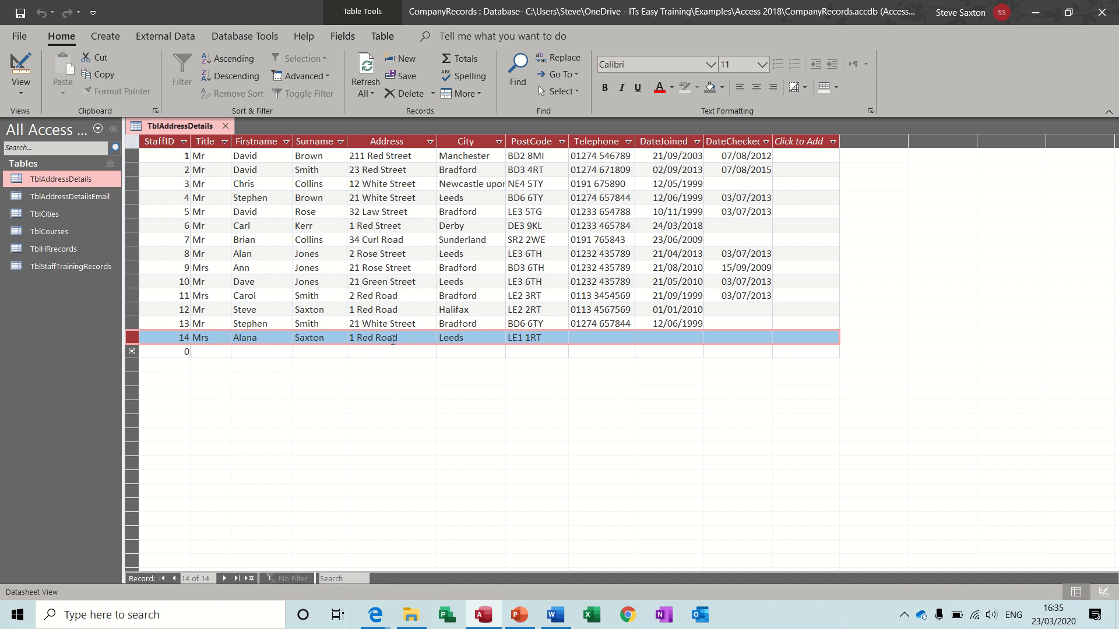
{"action": "left_click", "coordinate": [395, 96]}
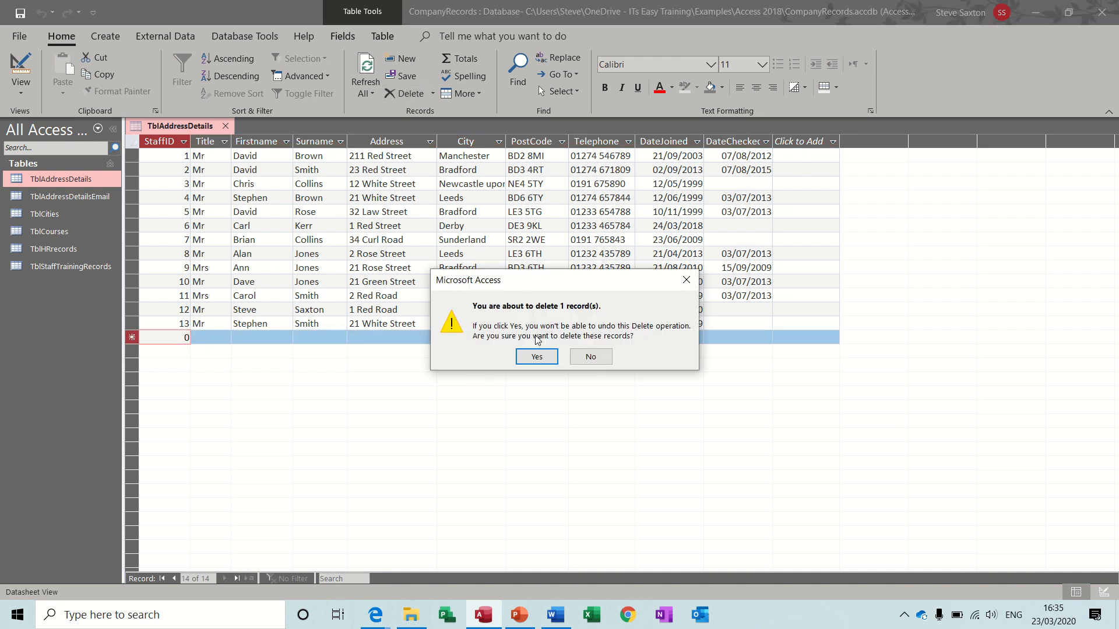
{"action": "left_click", "coordinate": [543, 358]}
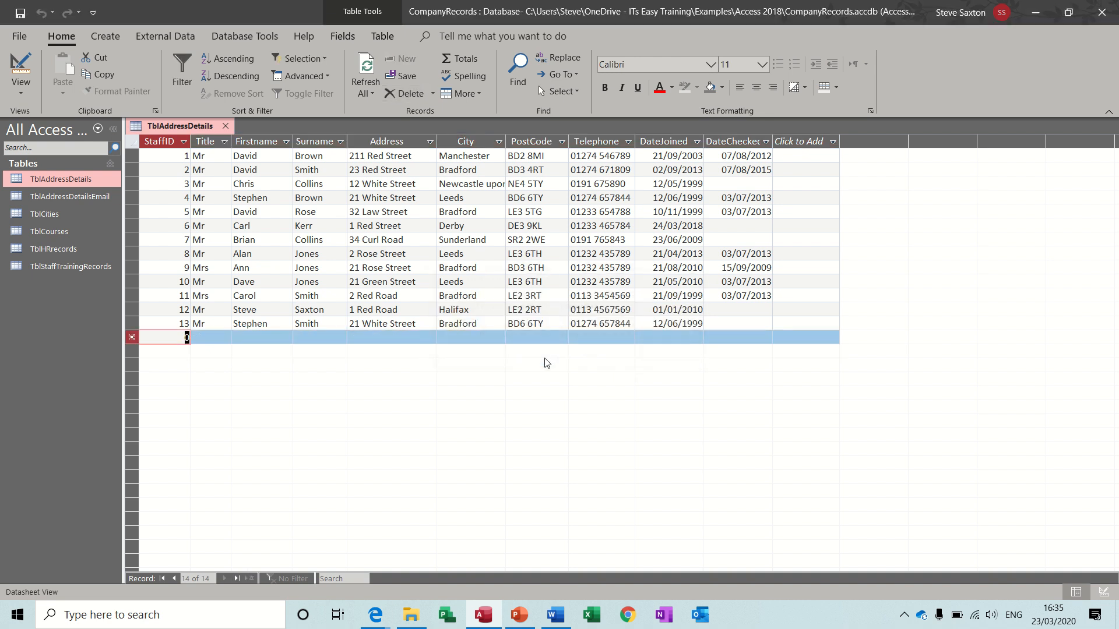
{"action": "left_click", "coordinate": [1104, 13]}
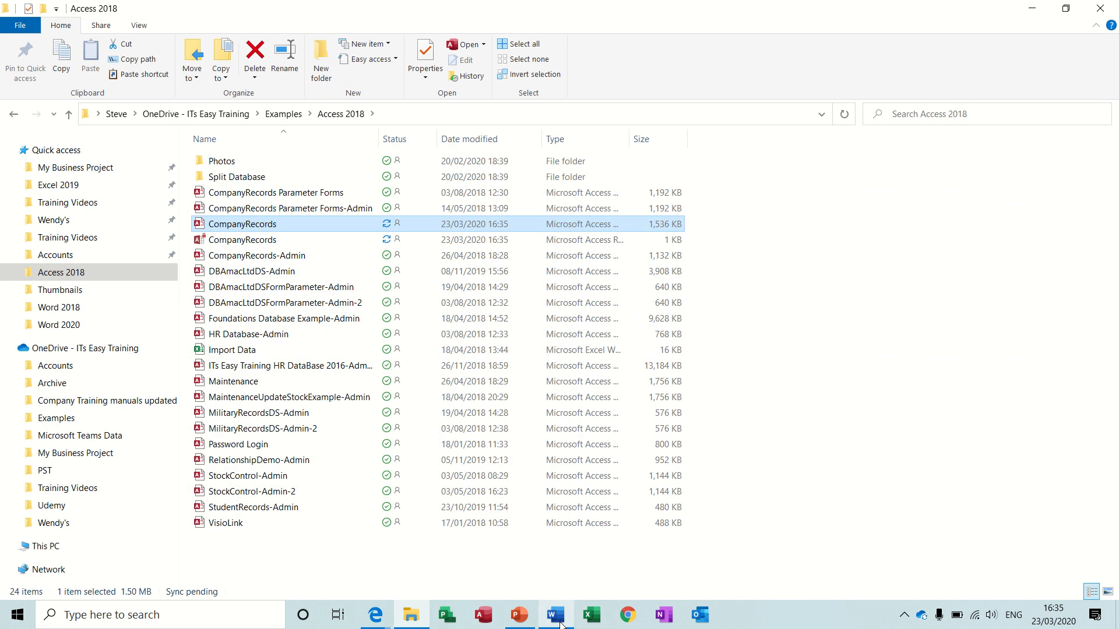
Switch back to Word and look at the Address Block options and preview without inserting the block
{"action": "left_click", "coordinate": [561, 623]}
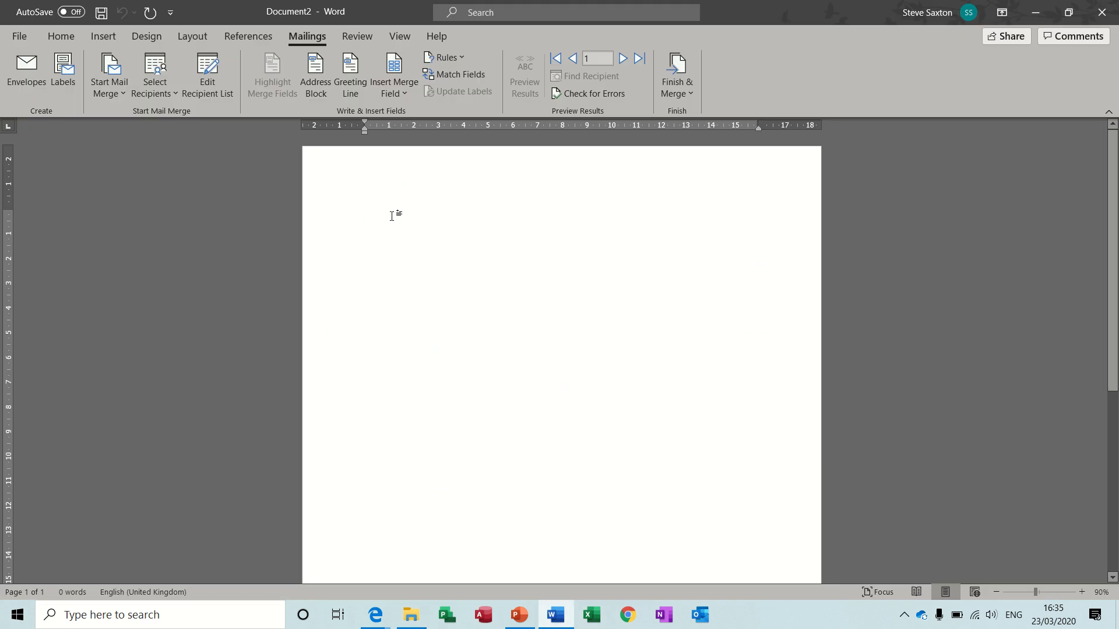
{"action": "left_click", "coordinate": [322, 68]}
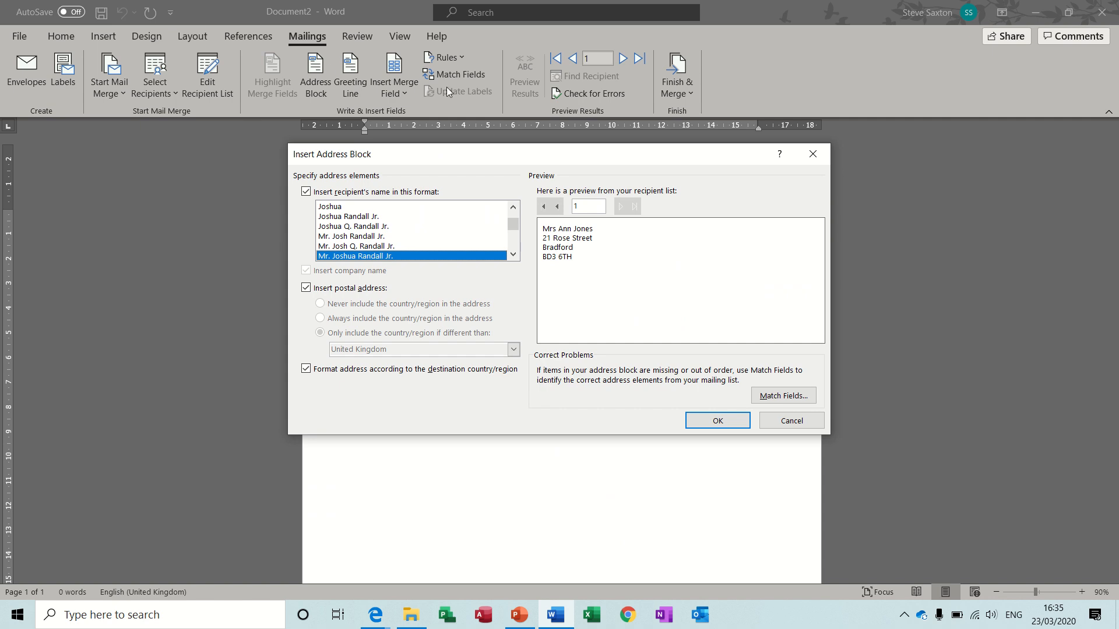
{"action": "left_click", "coordinate": [813, 154]}
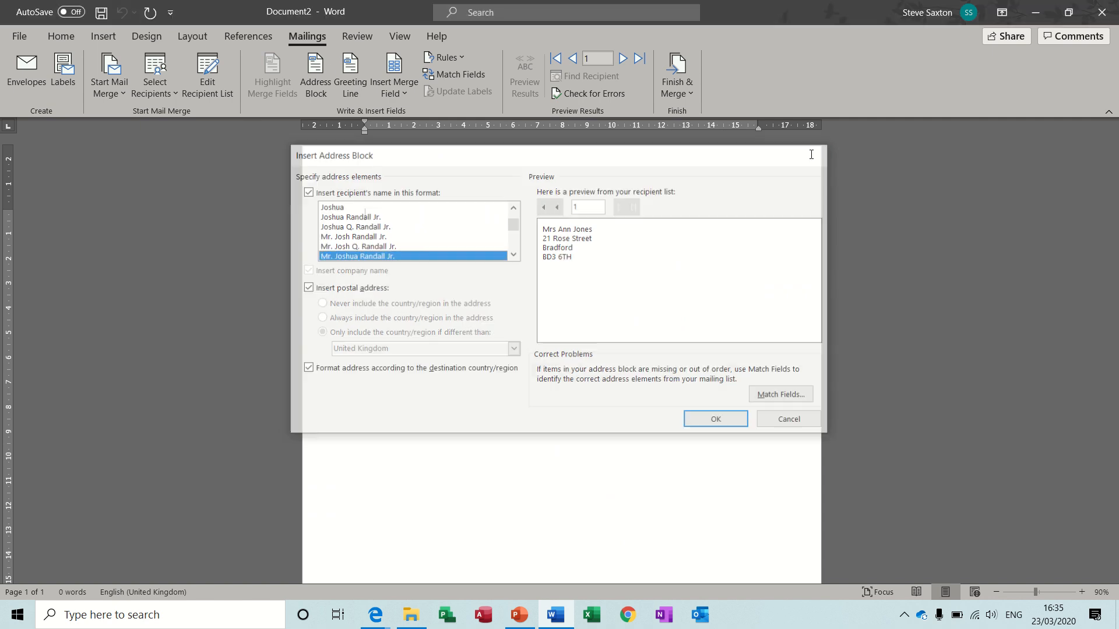
Insert the Title, Firstname and Surname merge fields on the first line, separated by spaces
{"action": "left_click", "coordinate": [403, 91]}
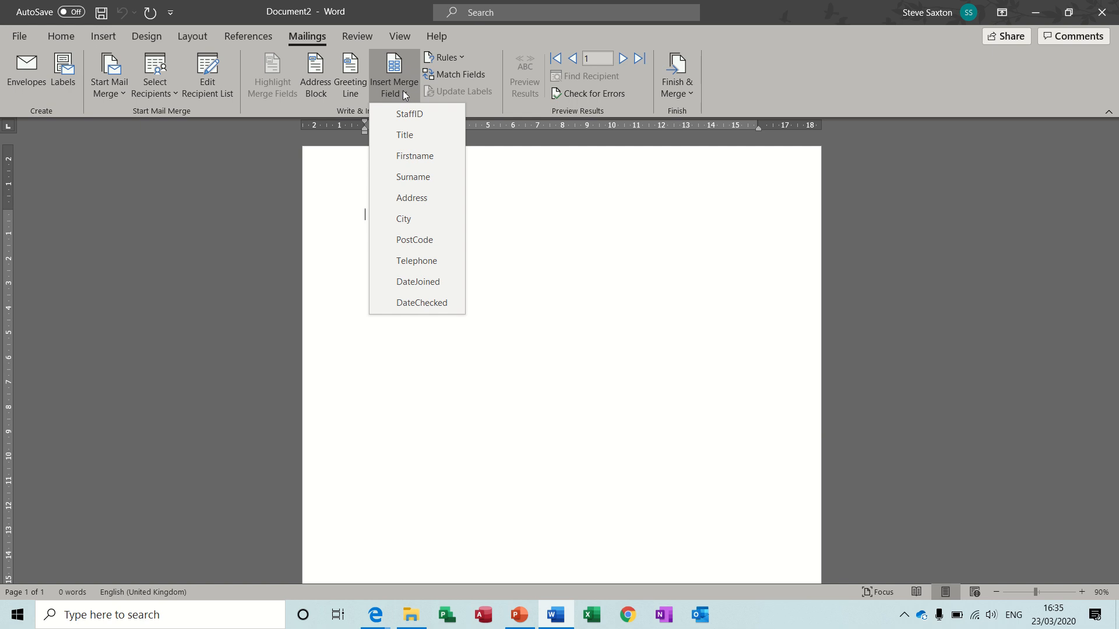
{"action": "left_click", "coordinate": [415, 138]}
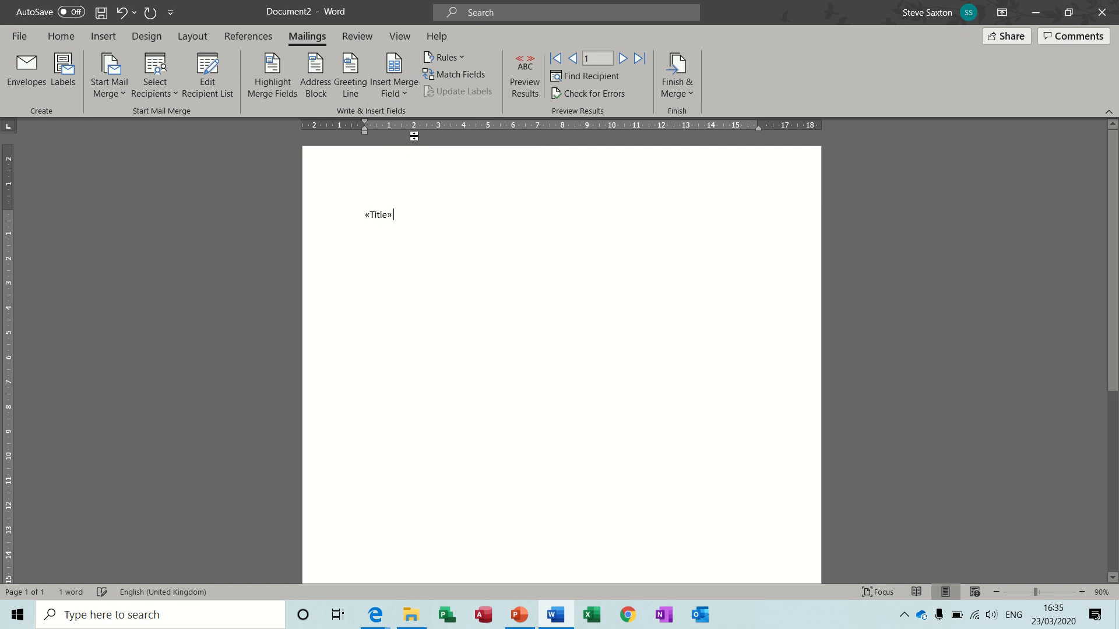
{"action": "left_click", "coordinate": [407, 90]}
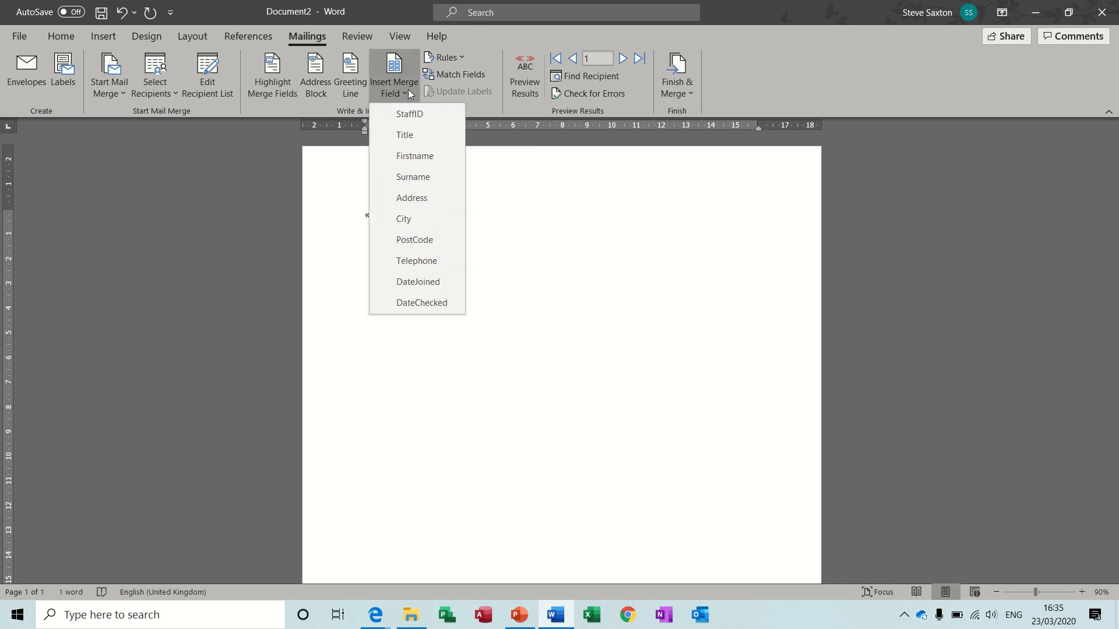
{"action": "left_click", "coordinate": [427, 156]}
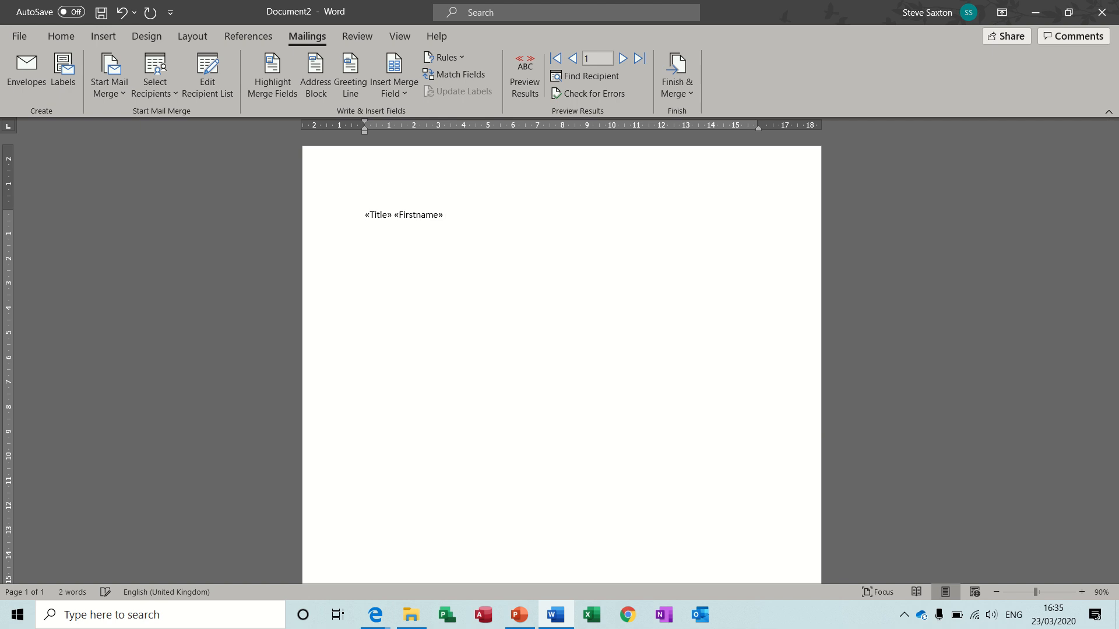
{"action": "left_click", "coordinate": [406, 97]}
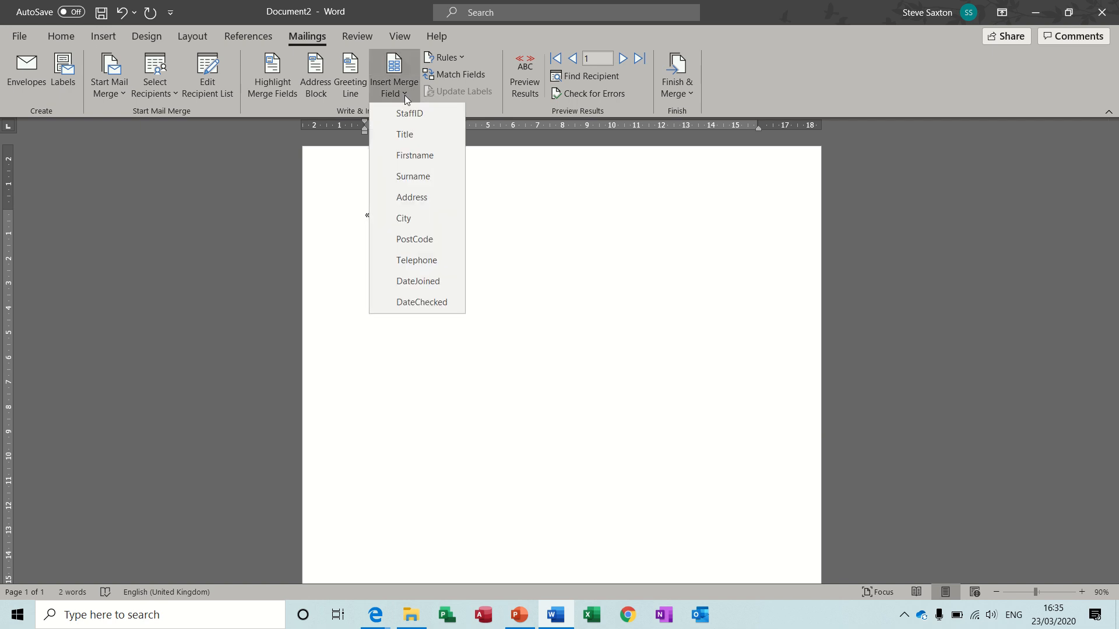
{"action": "left_click", "coordinate": [412, 178]}
Insert the Address merge field on the second line and the City merge field on the third line
{"action": "key", "text": "Return"}
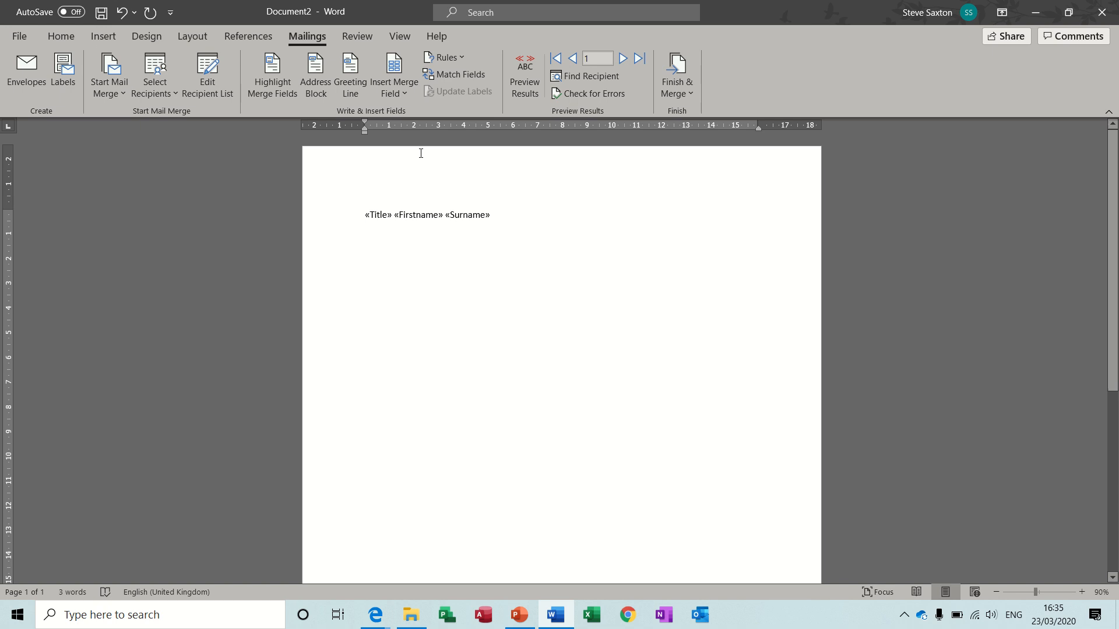
{"action": "left_click", "coordinate": [405, 97]}
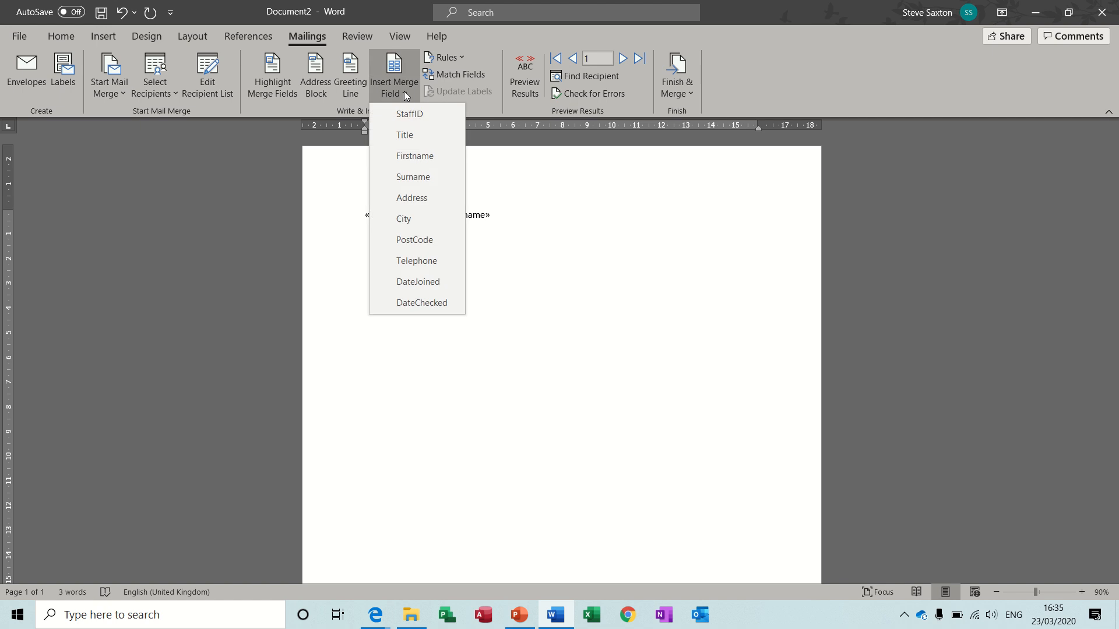
{"action": "left_click", "coordinate": [422, 200]}
{"action": "key", "text": "Return"}
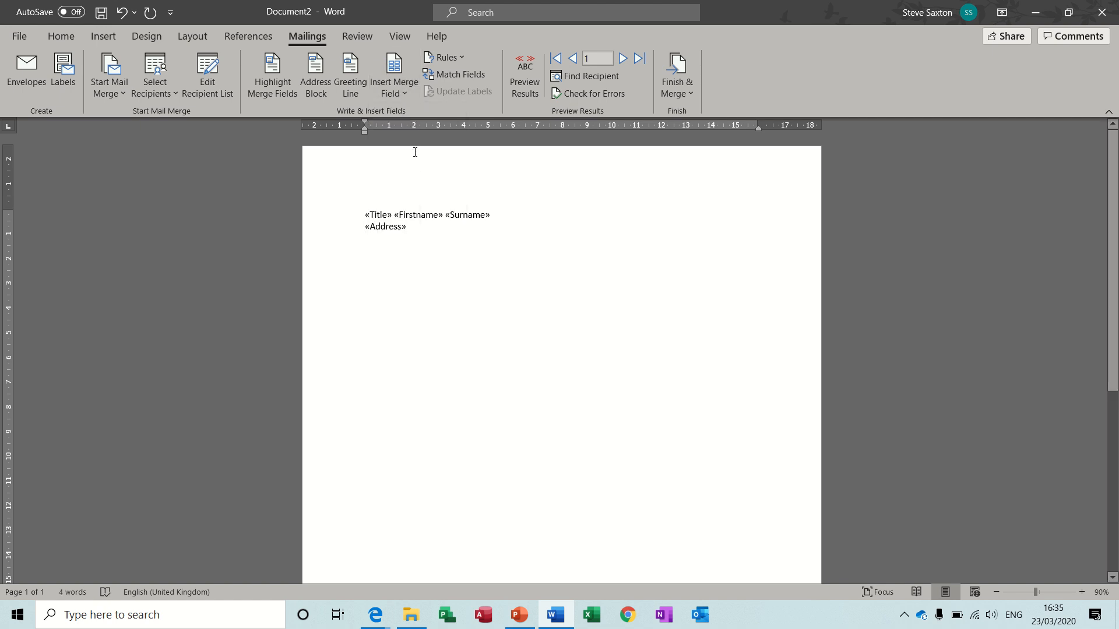
{"action": "left_click", "coordinate": [403, 96]}
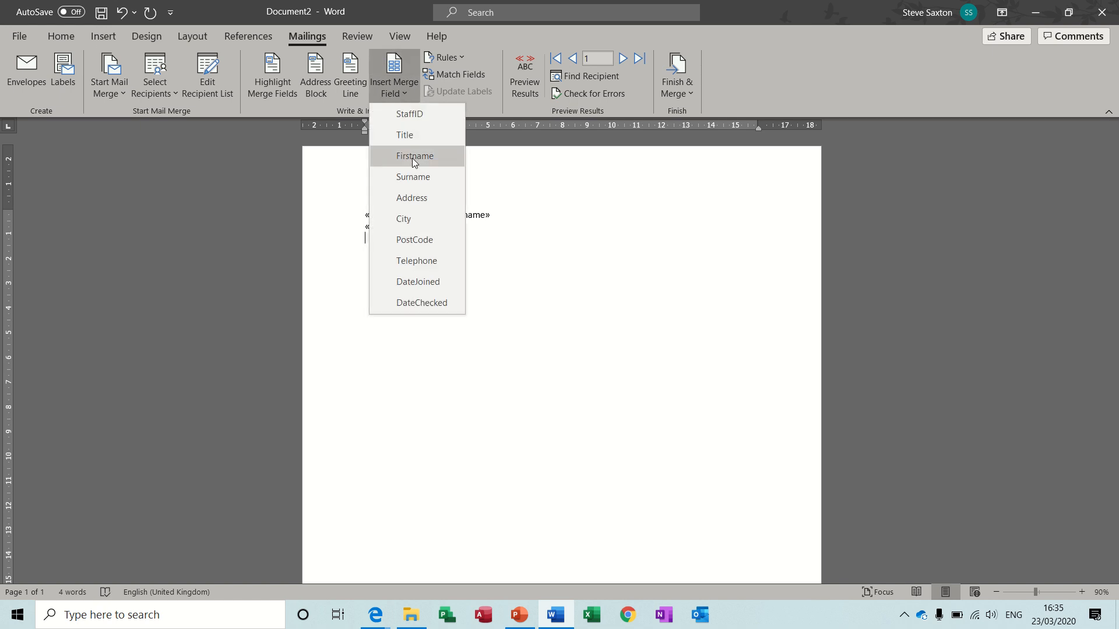
{"action": "left_click", "coordinate": [418, 218]}
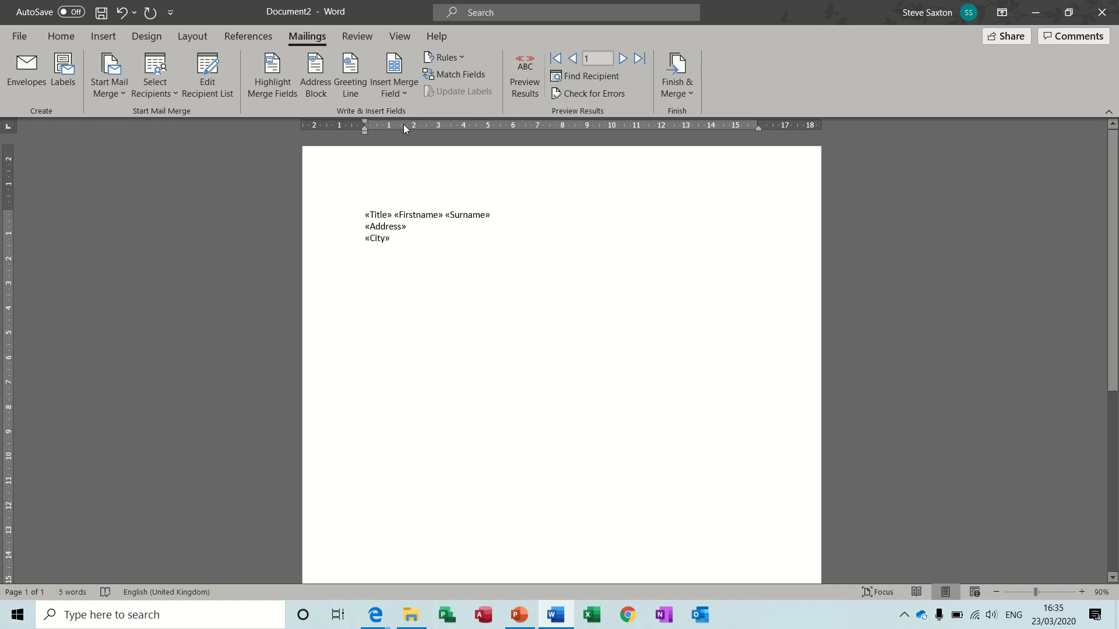
Insert the PostCode merge field on the fourth address line and preview the merged results
{"action": "left_click", "coordinate": [405, 95]}
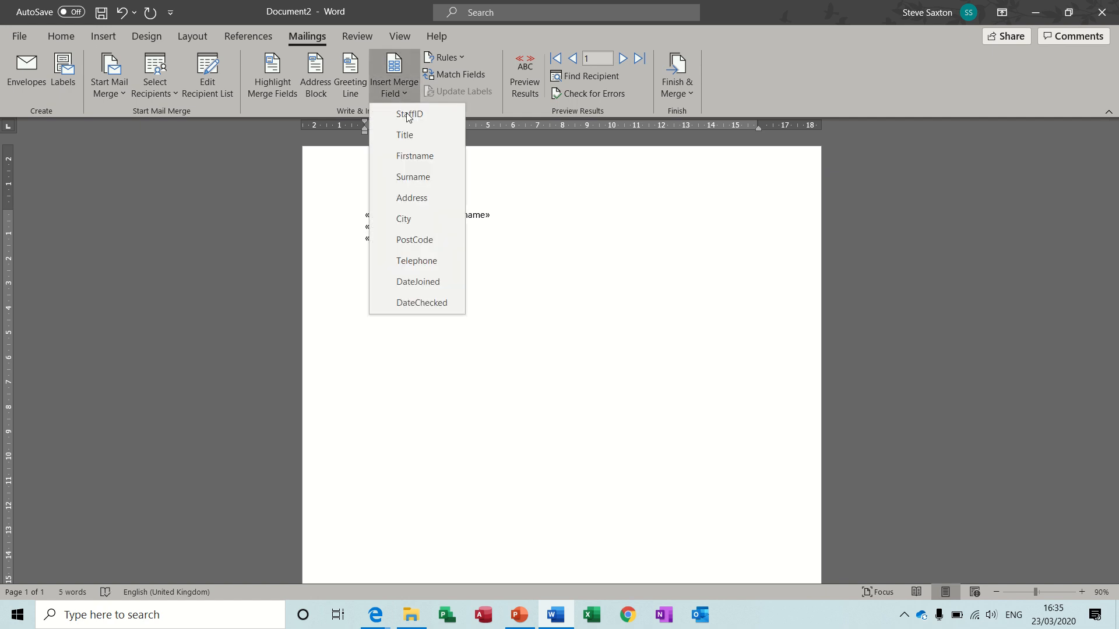
{"action": "left_click", "coordinate": [414, 240]}
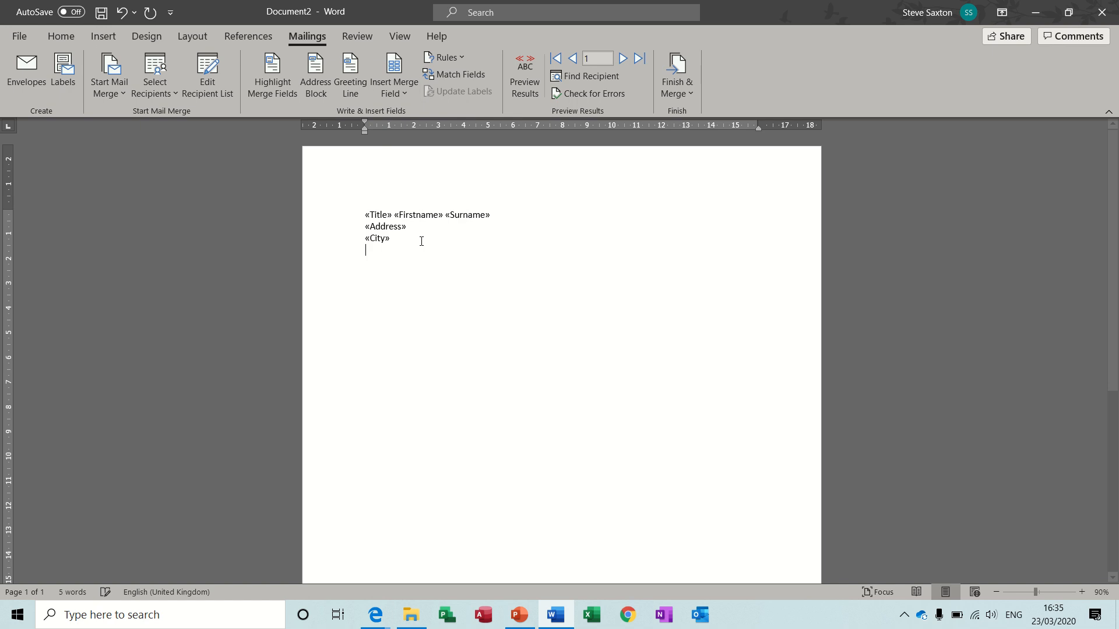
{"action": "left_click", "coordinate": [531, 80]}
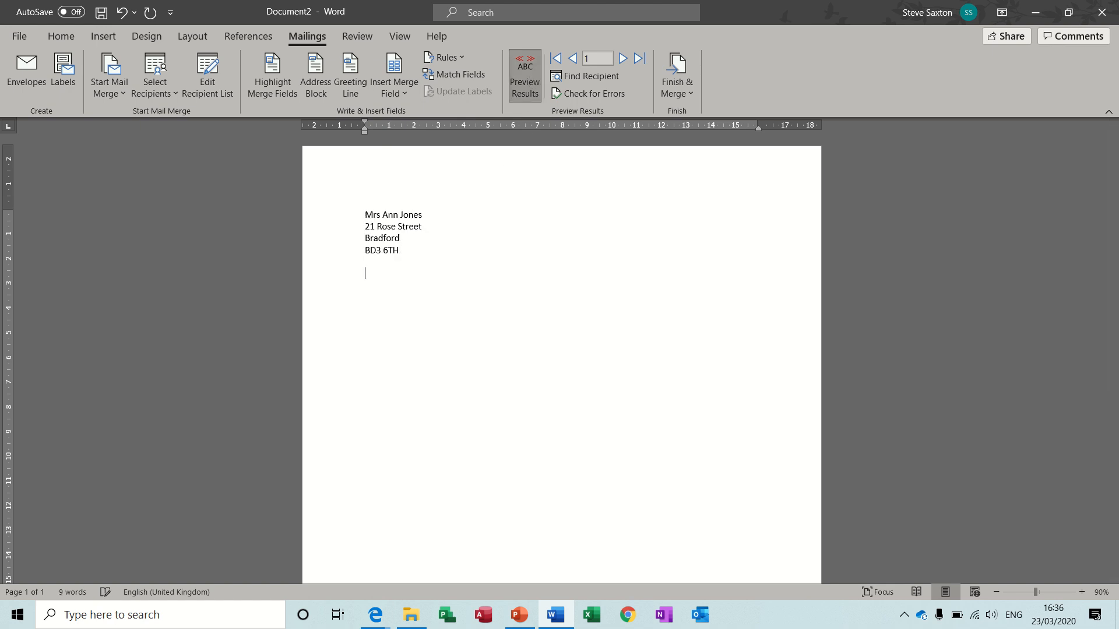
Start the salutation with "Dear " below the address, leaving one blank line between them
{"action": "key", "text": "Return"}
{"action": "key", "text": "Return"}
{"action": "type", "text": "Dear"}
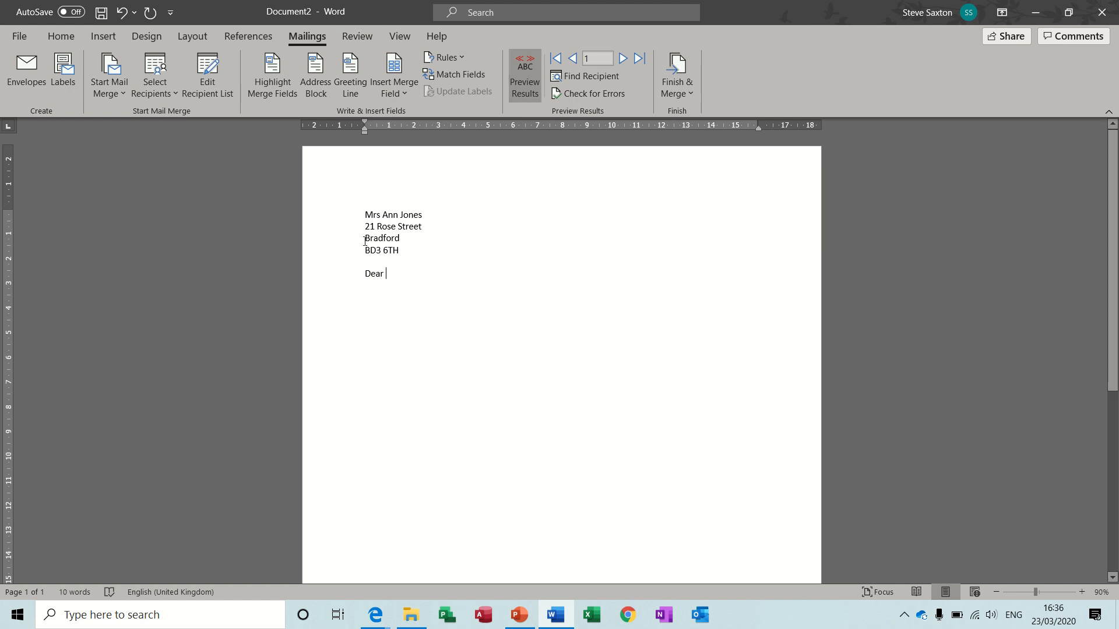
Start an If...Then...Else rule after "Dear" with the condition that the Title field is equal to Mr
{"action": "left_click", "coordinate": [462, 57]}
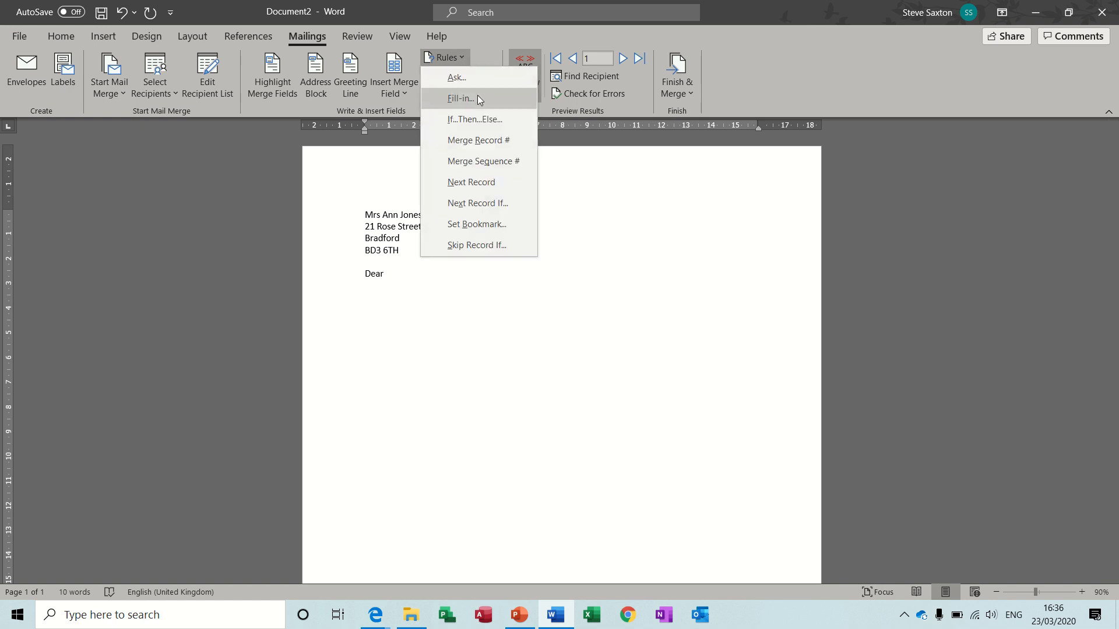
{"action": "left_click", "coordinate": [492, 121]}
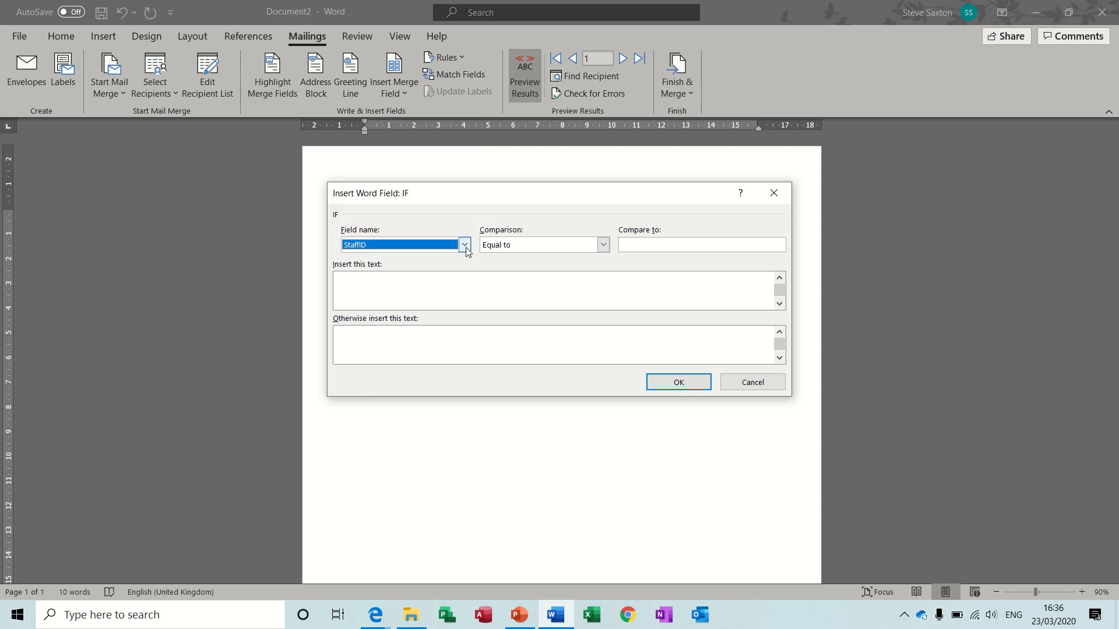
{"action": "left_click", "coordinate": [465, 245]}
{"action": "left_click", "coordinate": [457, 263]}
{"action": "left_click", "coordinate": [645, 245]}
{"action": "type", "text": "M"}
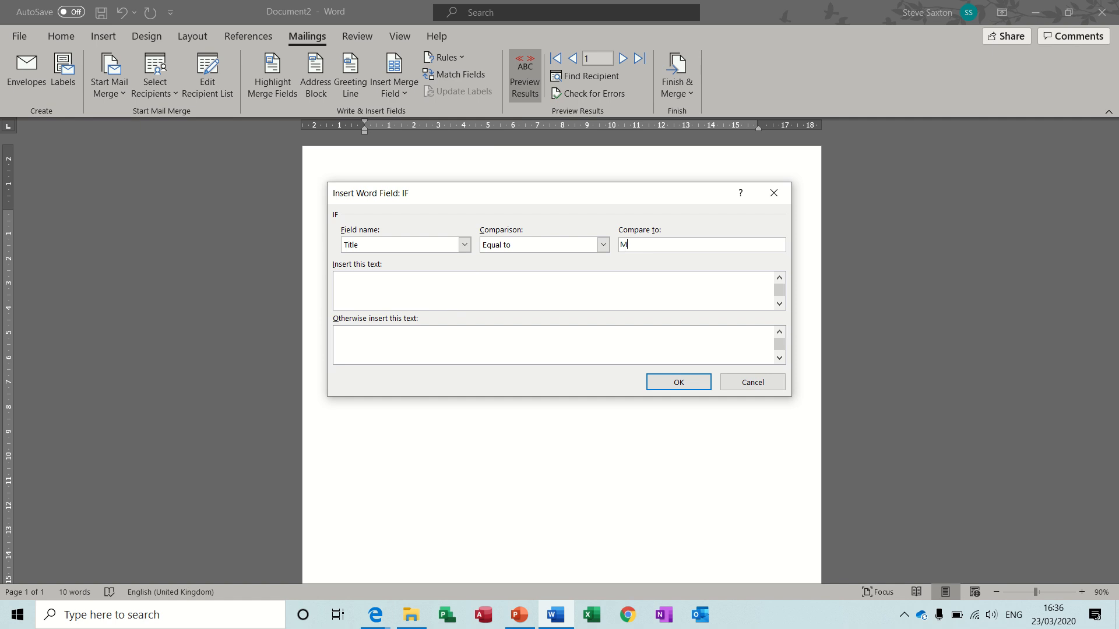
{"action": "type", "text": "r"}
Make the rule insert Sir when the condition is met and Madam otherwise, and add it to the letter
{"action": "left_click", "coordinate": [525, 282]}
{"action": "type", "text": "Sir"}
{"action": "left_click", "coordinate": [464, 337]}
{"action": "type", "text": "Madam"}
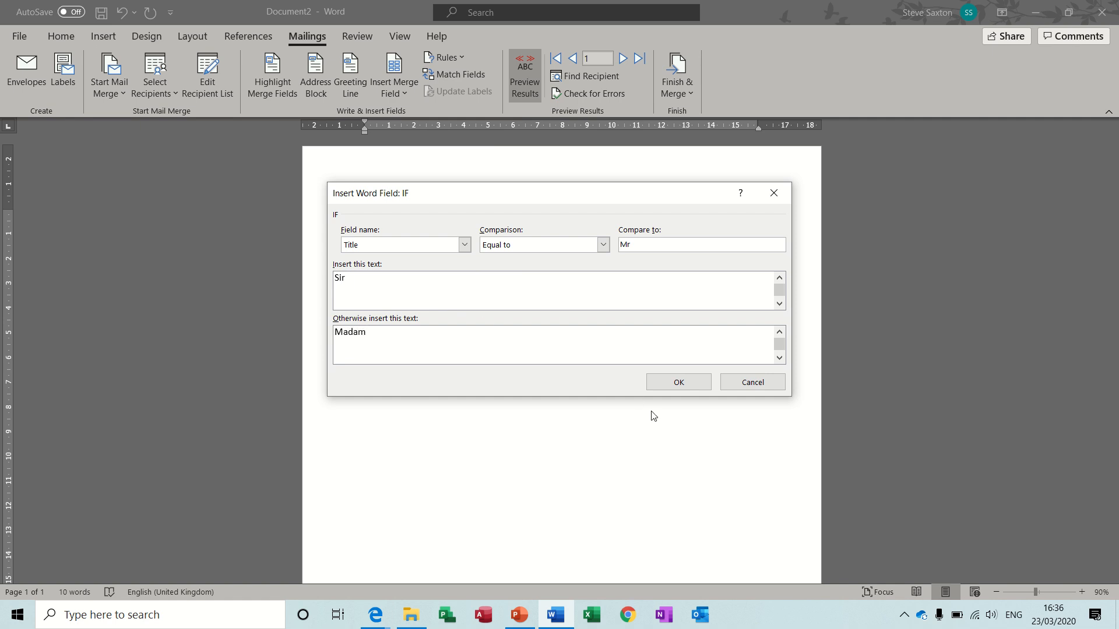
{"action": "left_click", "coordinate": [666, 384]}
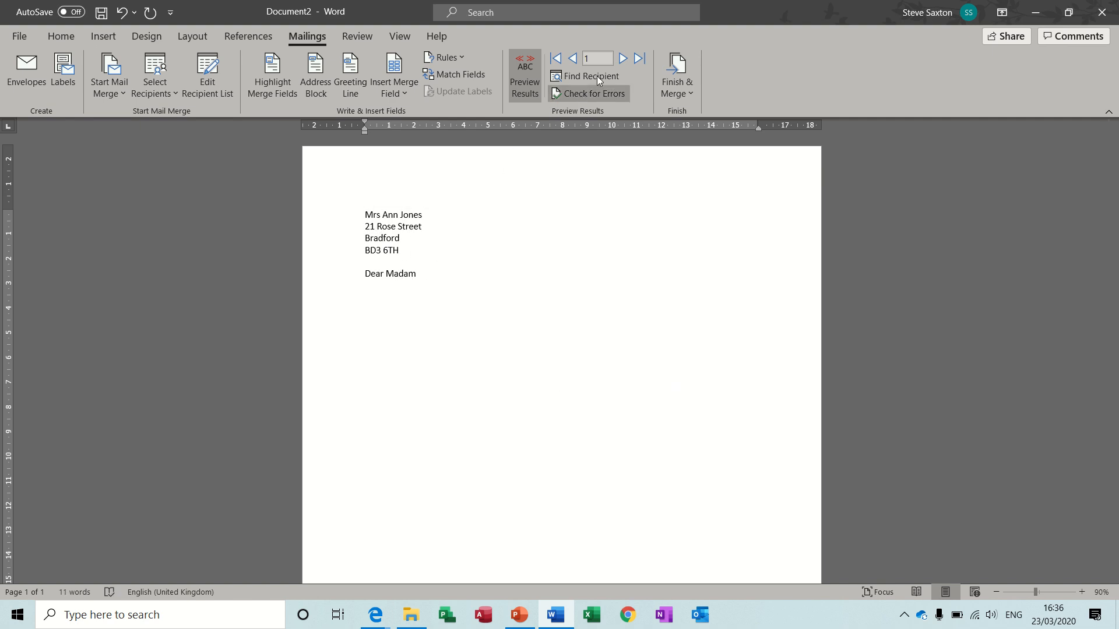
Step through the previewed records up to record 8 to check the salutation against each recipient's title
{"action": "left_click", "coordinate": [622, 58]}
{"action": "left_click", "coordinate": [622, 58]}
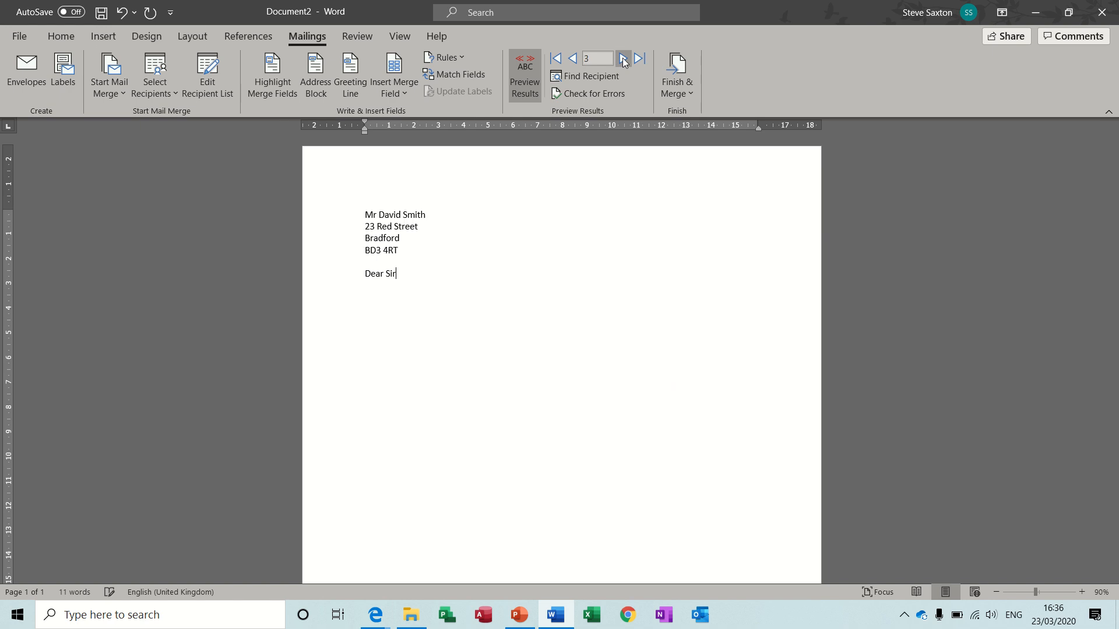
{"action": "left_click", "coordinate": [622, 59]}
{"action": "left_click", "coordinate": [622, 58]}
{"action": "left_click", "coordinate": [623, 59]}
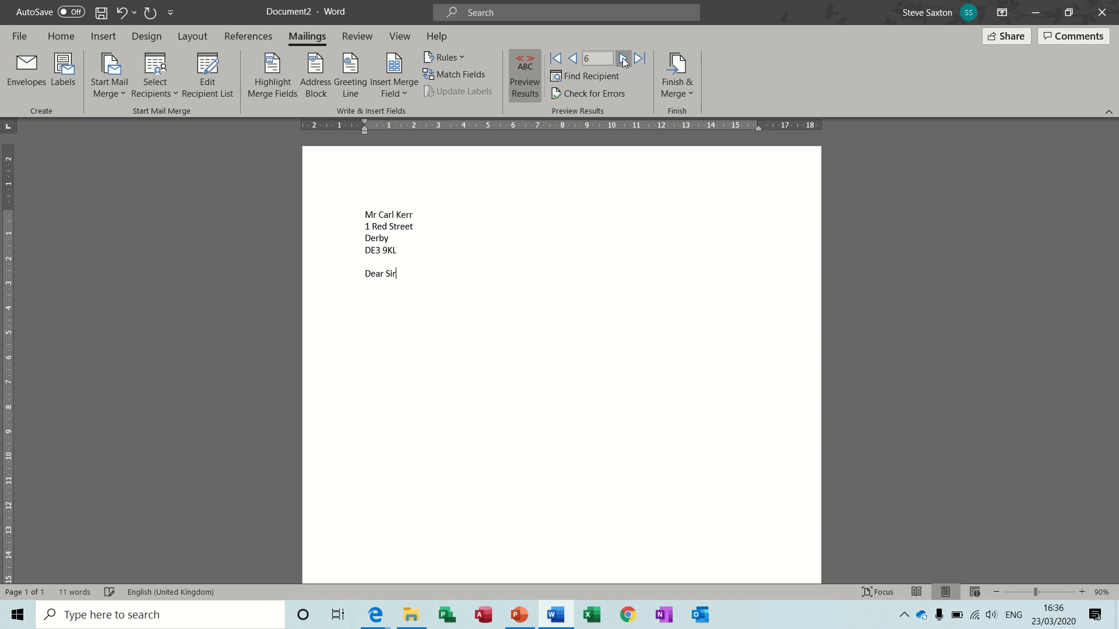
{"action": "left_click", "coordinate": [622, 58]}
{"action": "left_click", "coordinate": [622, 58]}
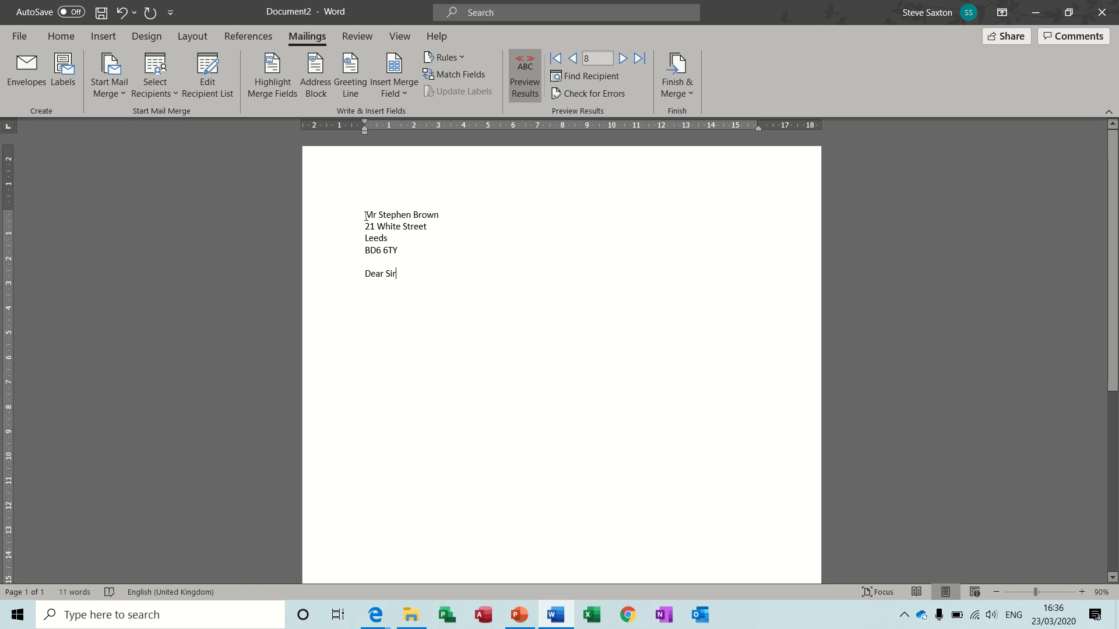
Insert a Skip Record If rule in front of the City field that skips records whose City is equal to Leeds
{"action": "key", "text": "Return"}
{"action": "left_click", "coordinate": [365, 238]}
{"action": "left_click", "coordinate": [461, 57]}
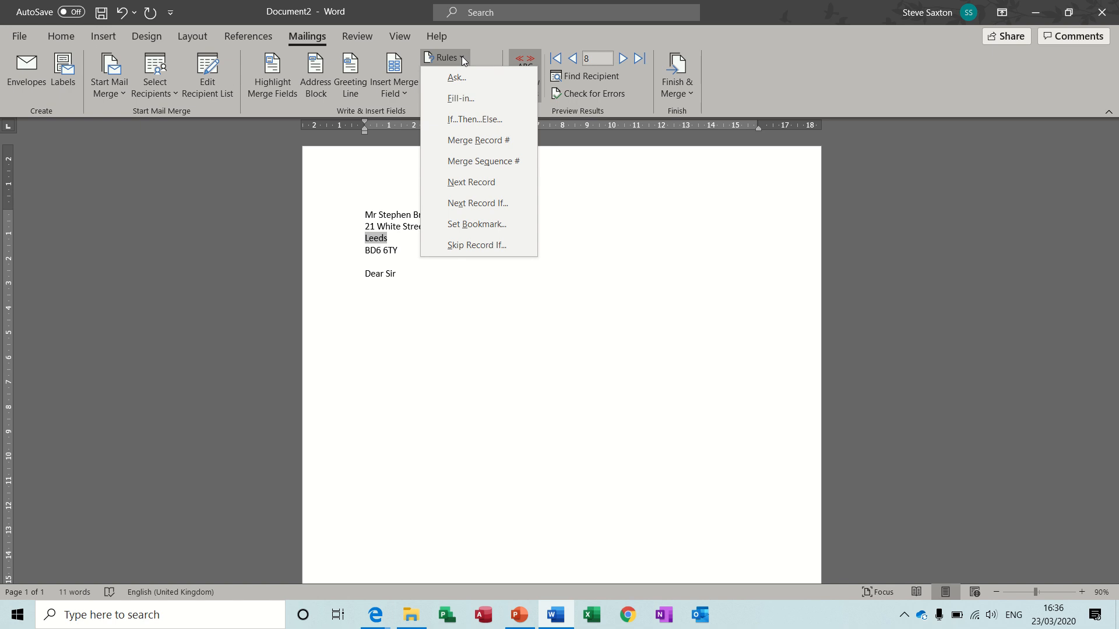
{"action": "left_click", "coordinate": [483, 246]}
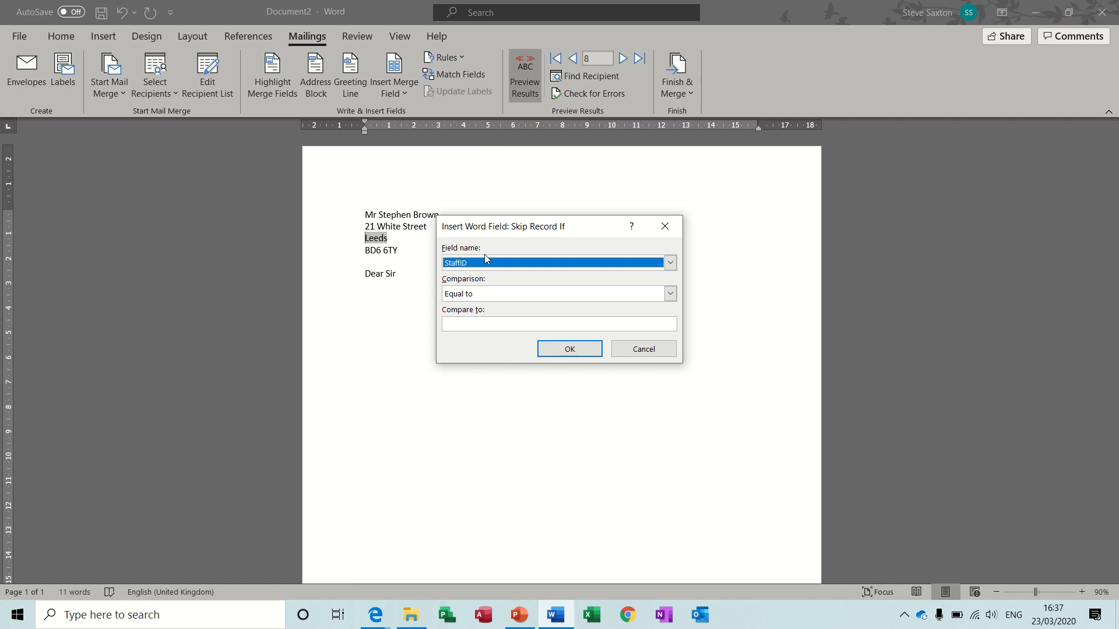
{"action": "left_click", "coordinate": [485, 263]}
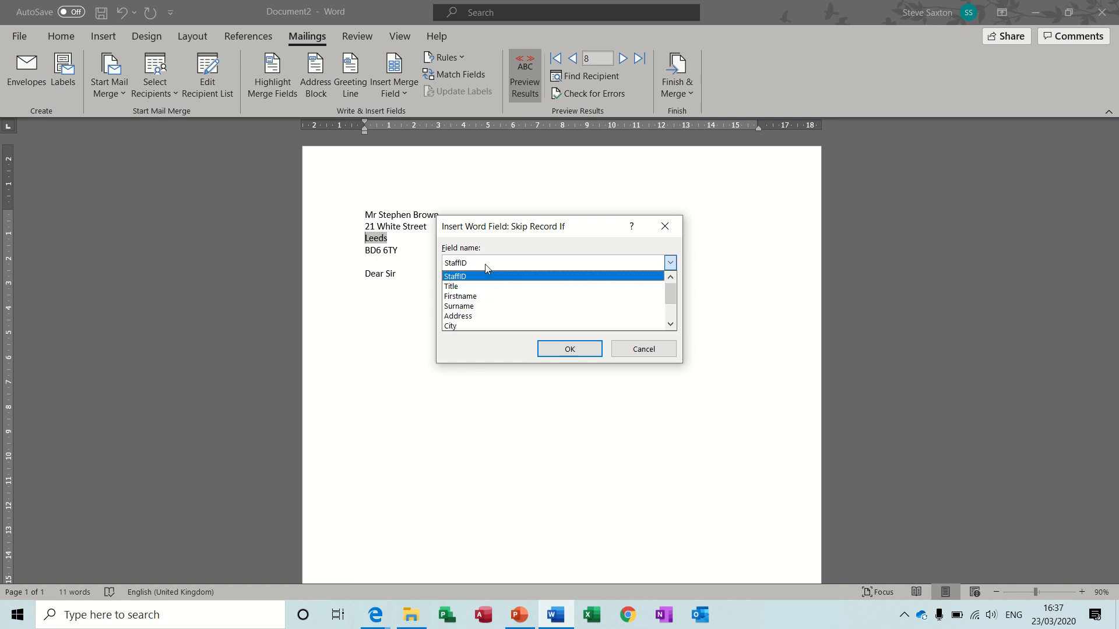
{"action": "left_click", "coordinate": [480, 325]}
{"action": "left_click", "coordinate": [492, 324]}
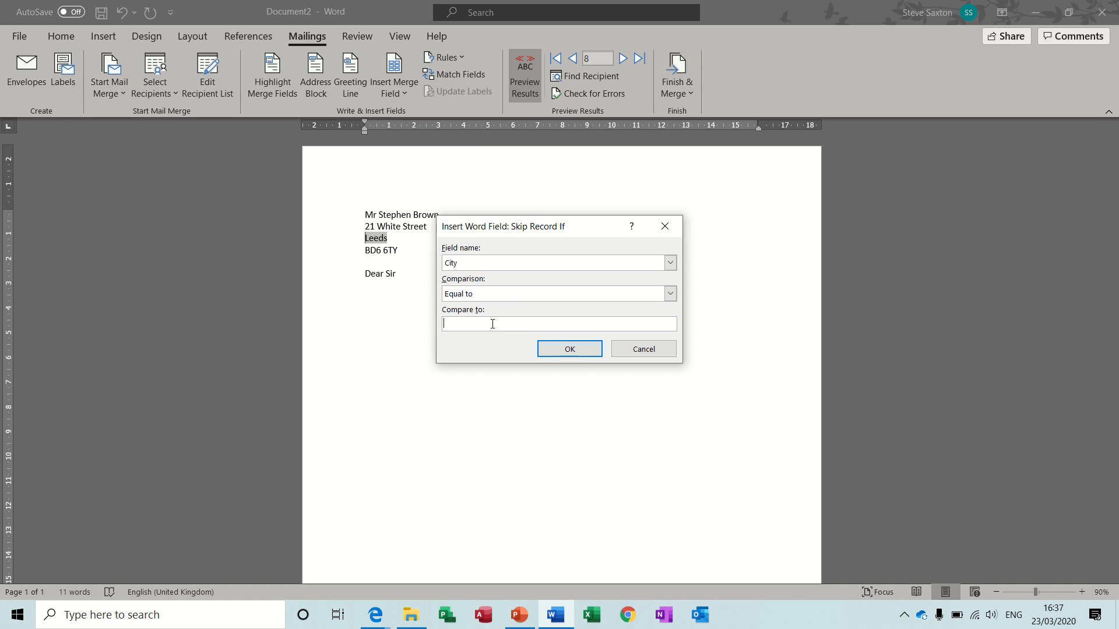
{"action": "type", "text": "Leeds"}
{"action": "left_click", "coordinate": [561, 349]}
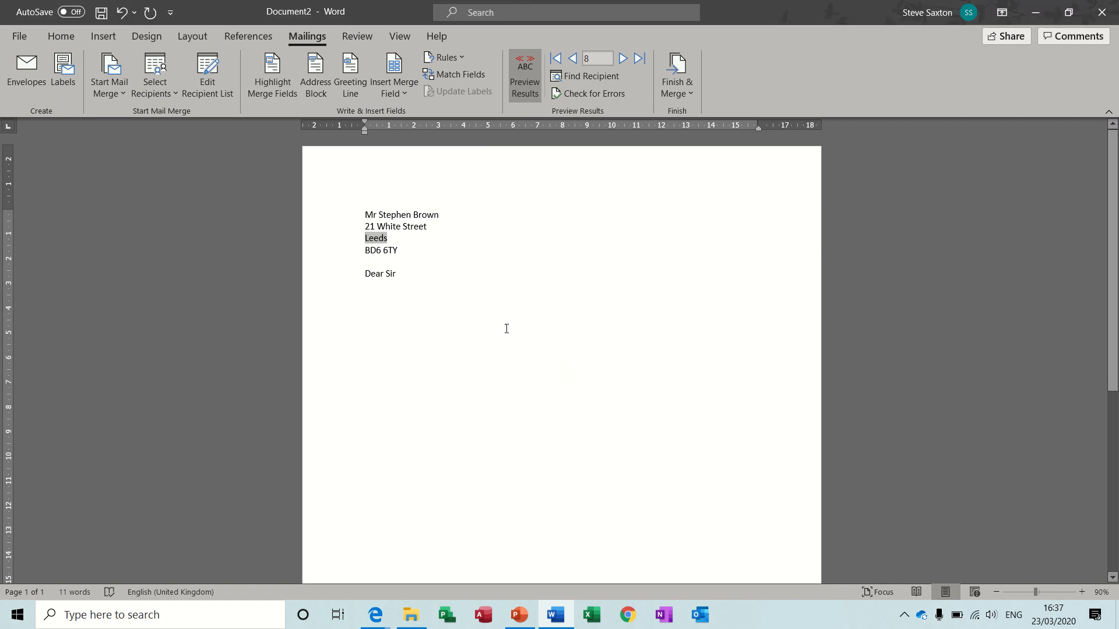
Show the field codes of the whole letter to examine the merge fields and rules, and return to the preview
{"action": "left_click_drag", "start_coordinate": [350, 216], "coordinate": [358, 279]}
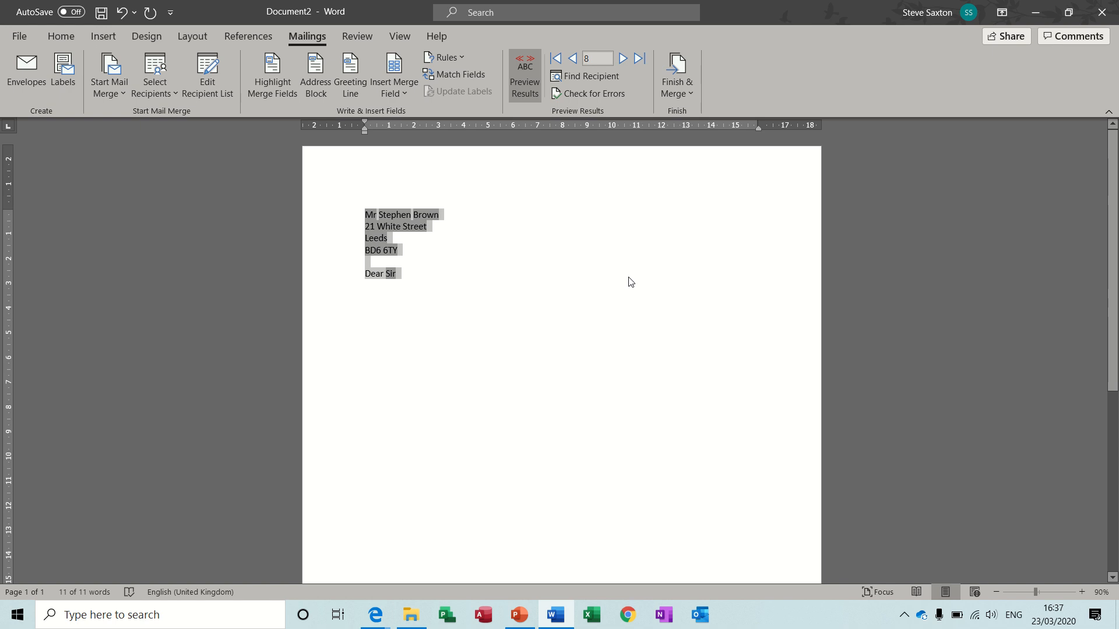
{"action": "key", "text": "alt"}
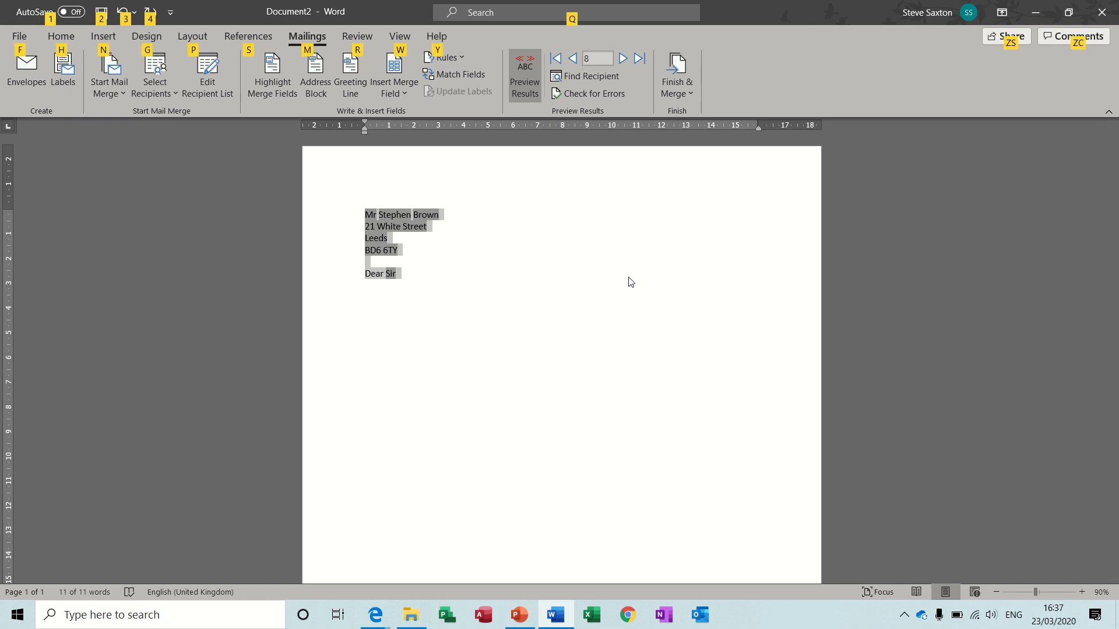
{"action": "key", "text": "alt+F9"}
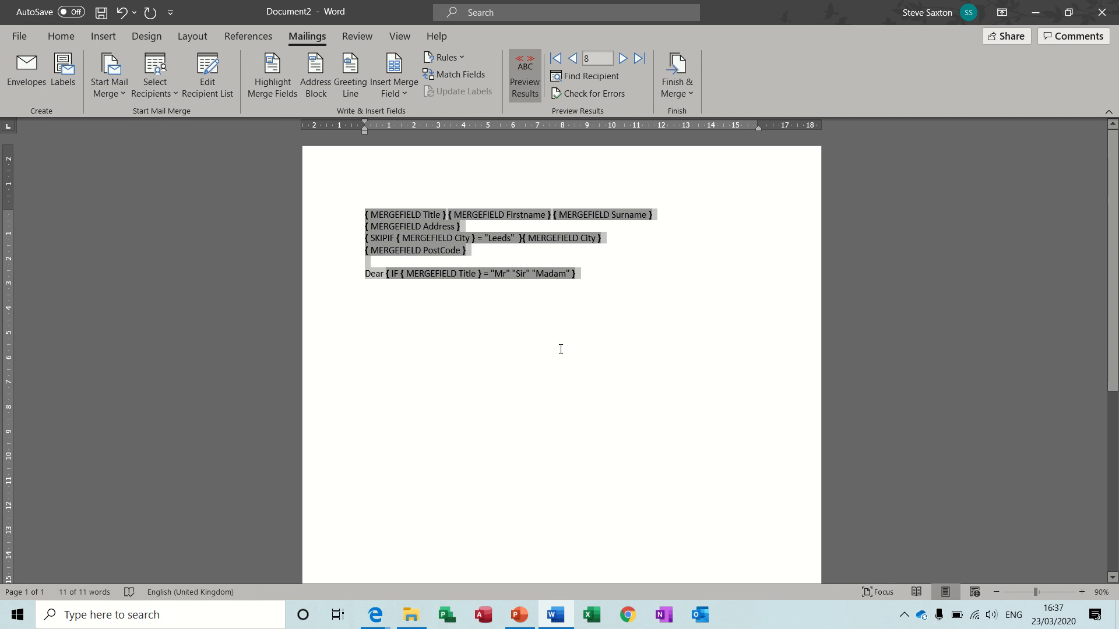
{"action": "key", "text": "alt+F9"}
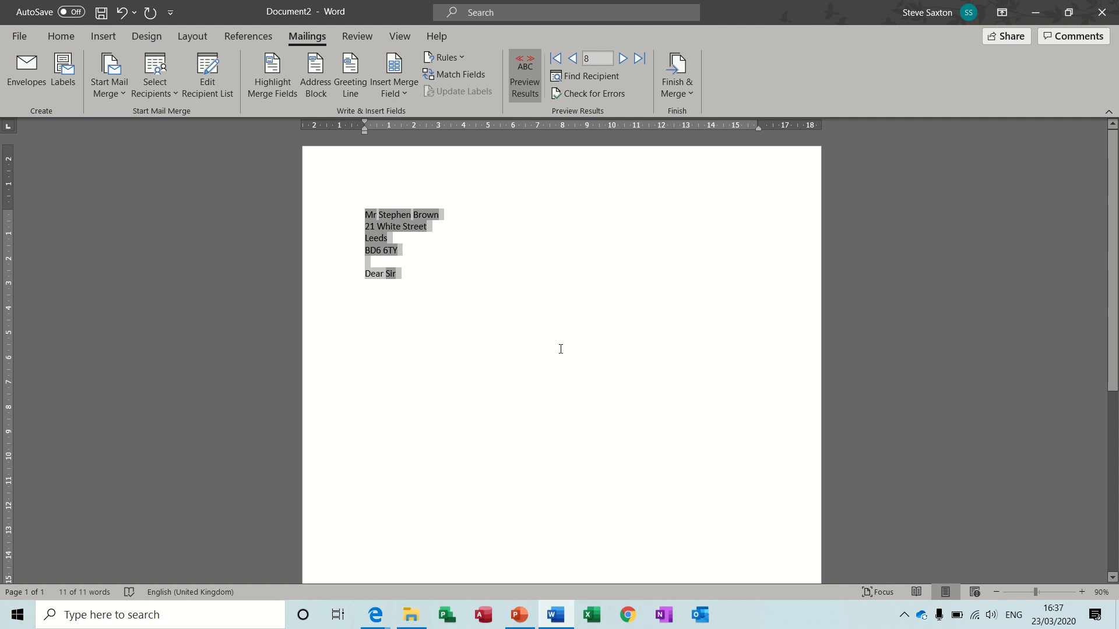
{"action": "left_click", "coordinate": [435, 297]}
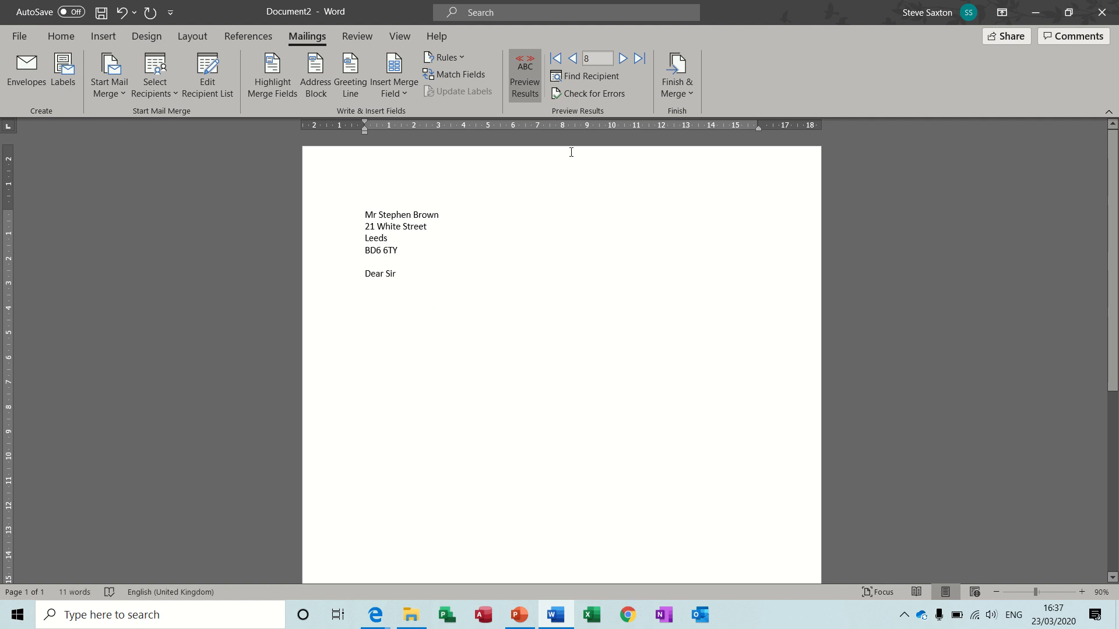
Merge all records into a new document of individual letters
{"action": "left_click", "coordinate": [678, 70]}
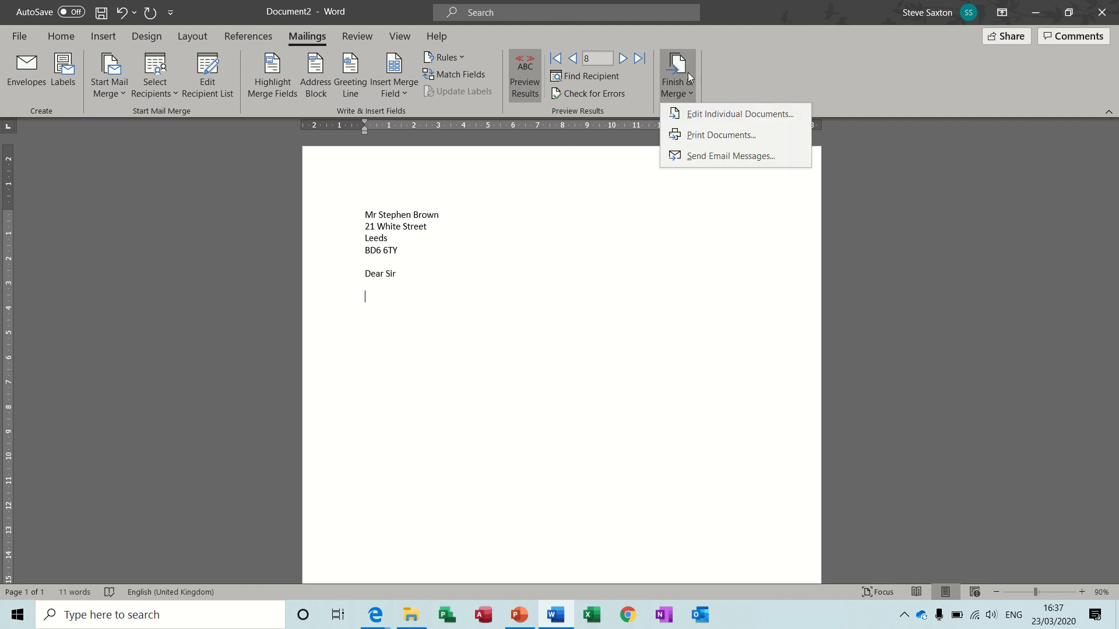
{"action": "left_click", "coordinate": [712, 114]}
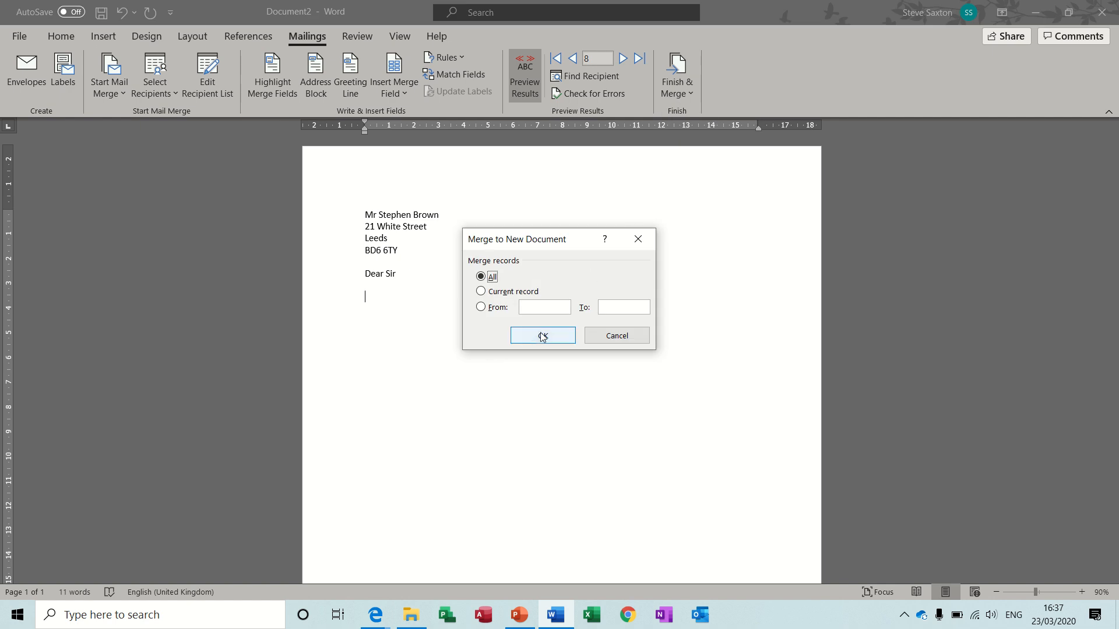
{"action": "left_click", "coordinate": [542, 335]}
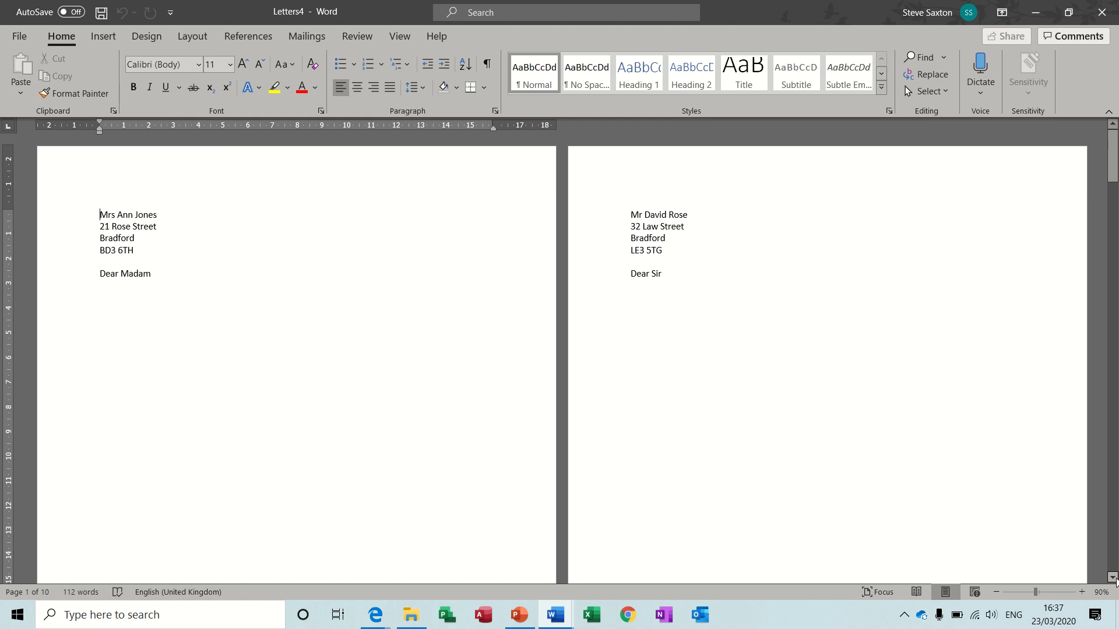
Look through the merged letters to check which cities are included, and close the document without saving
{"action": "left_click", "coordinate": [1112, 578]}
{"action": "left_click_drag", "start_coordinate": [1113, 580], "coordinate": [1113, 580]}
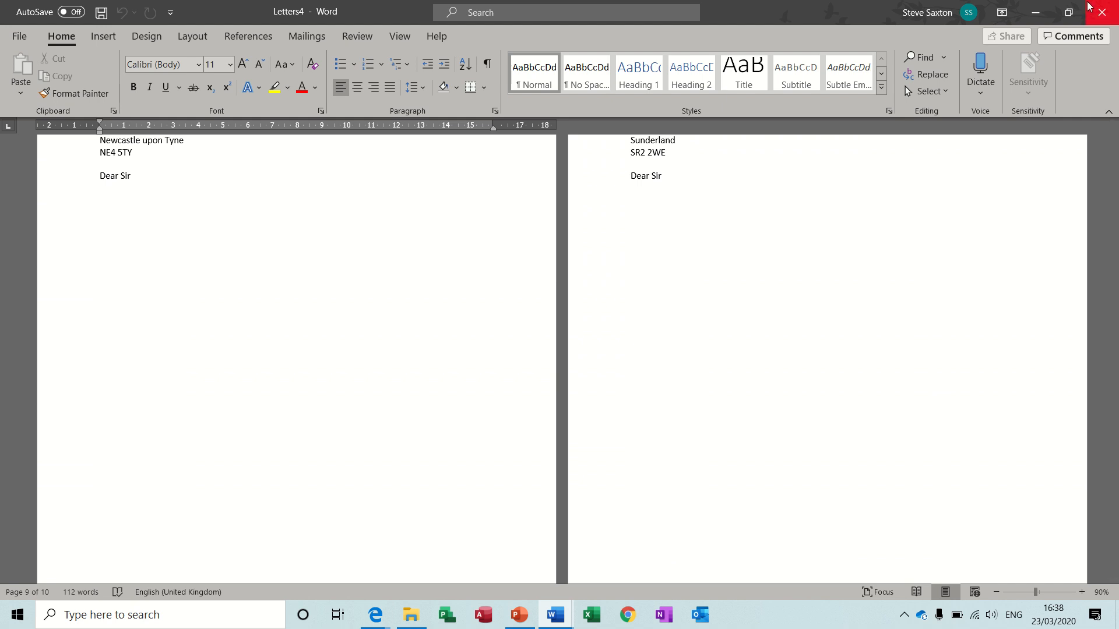
{"action": "left_click", "coordinate": [1103, 16]}
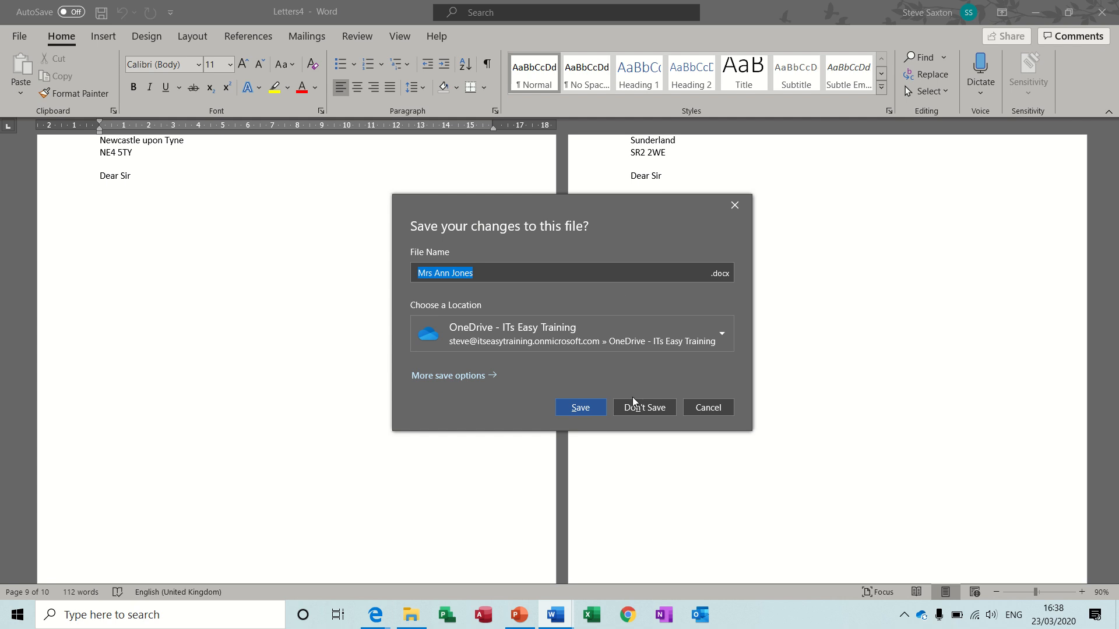
{"action": "left_click", "coordinate": [638, 415]}
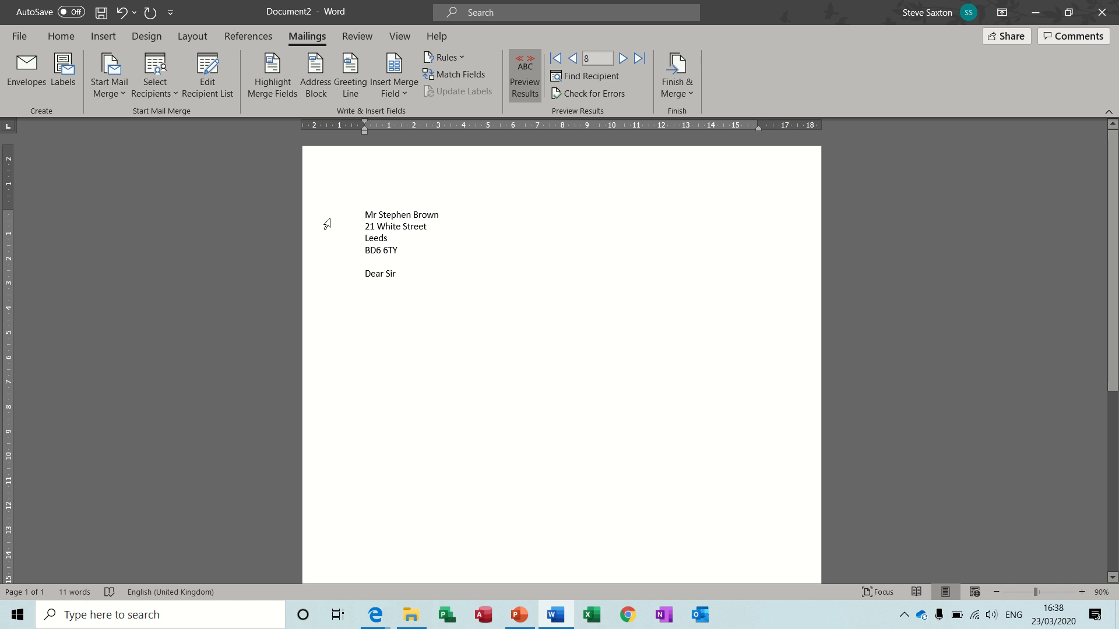
Start an advanced recipient filter on the City field, view its comparison options, and cancel it without applying
{"action": "left_click", "coordinate": [205, 79]}
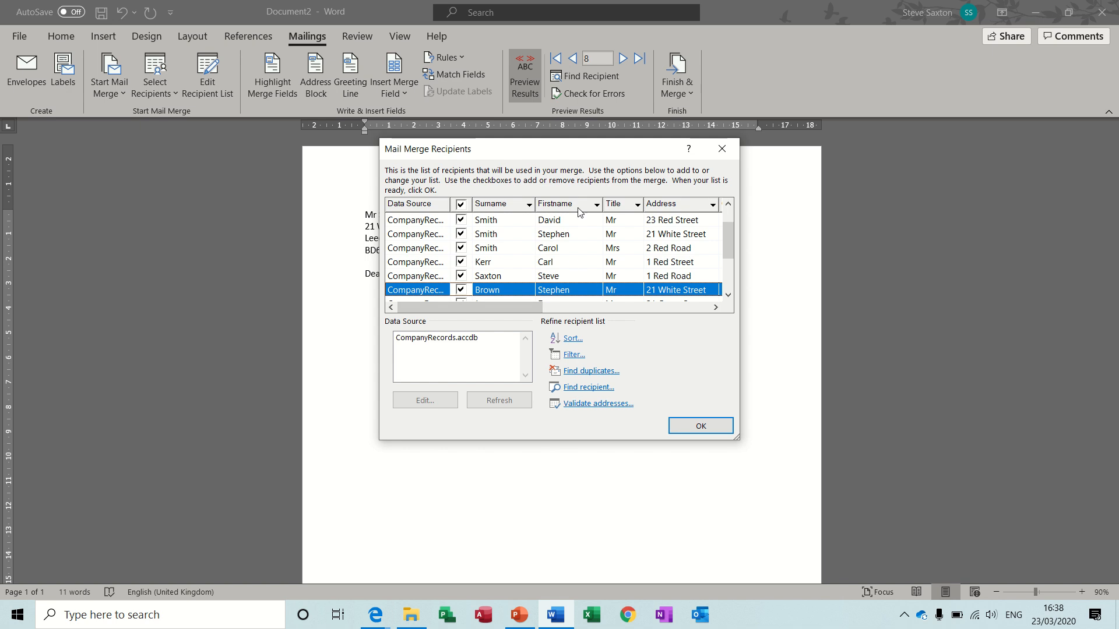
{"action": "left_click", "coordinate": [715, 307]}
{"action": "left_click", "coordinate": [716, 307]}
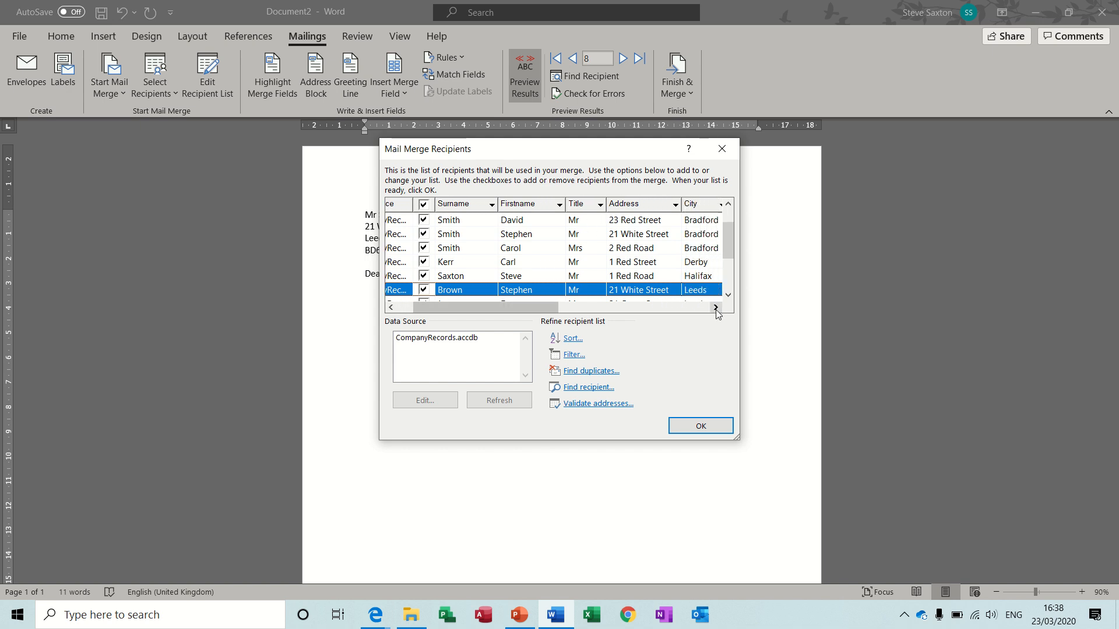
{"action": "left_click", "coordinate": [715, 307]}
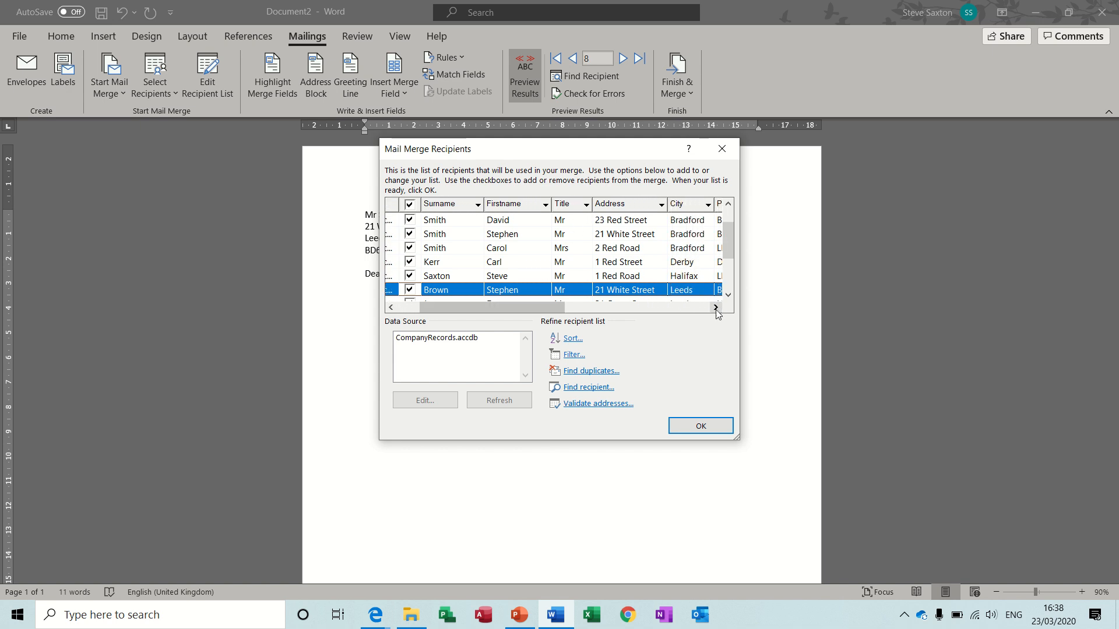
{"action": "left_click", "coordinate": [708, 205]}
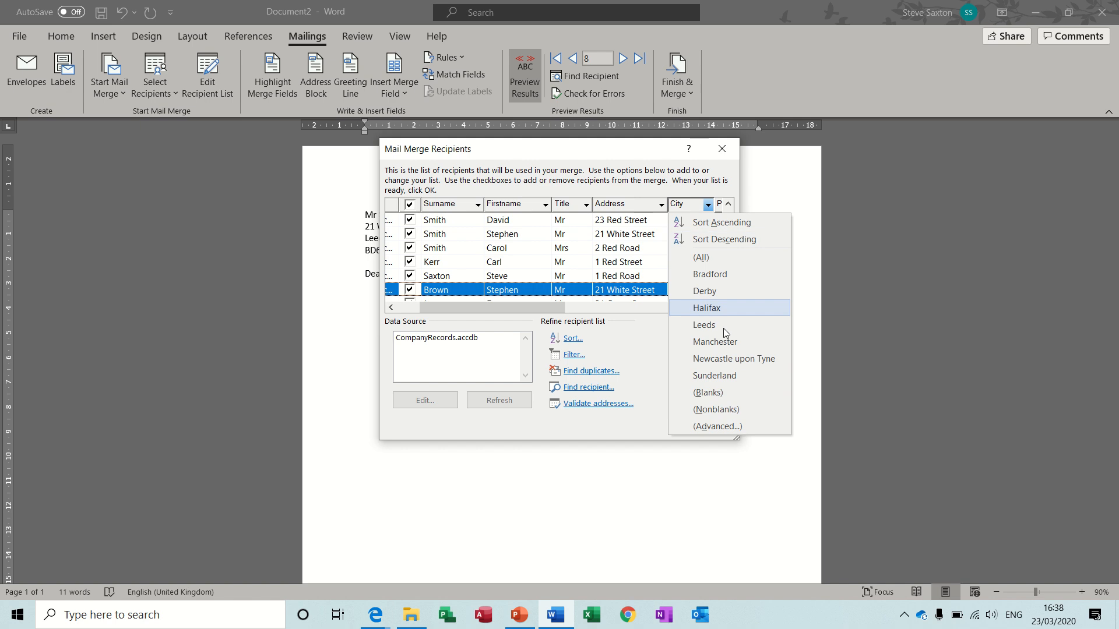
{"action": "left_click", "coordinate": [714, 429]}
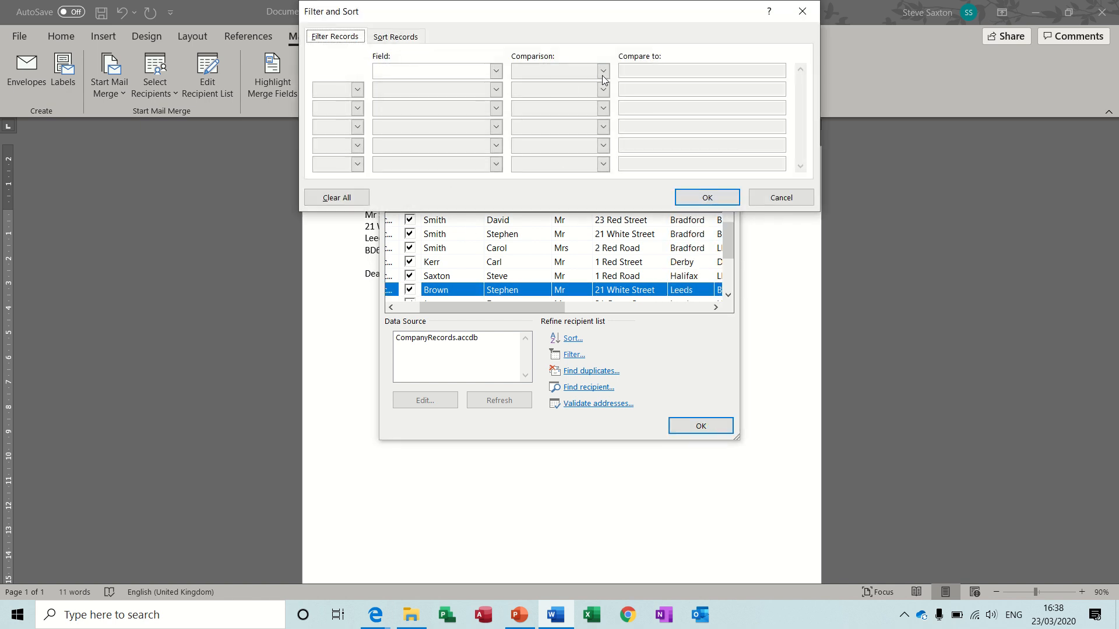
{"action": "left_click", "coordinate": [496, 71]}
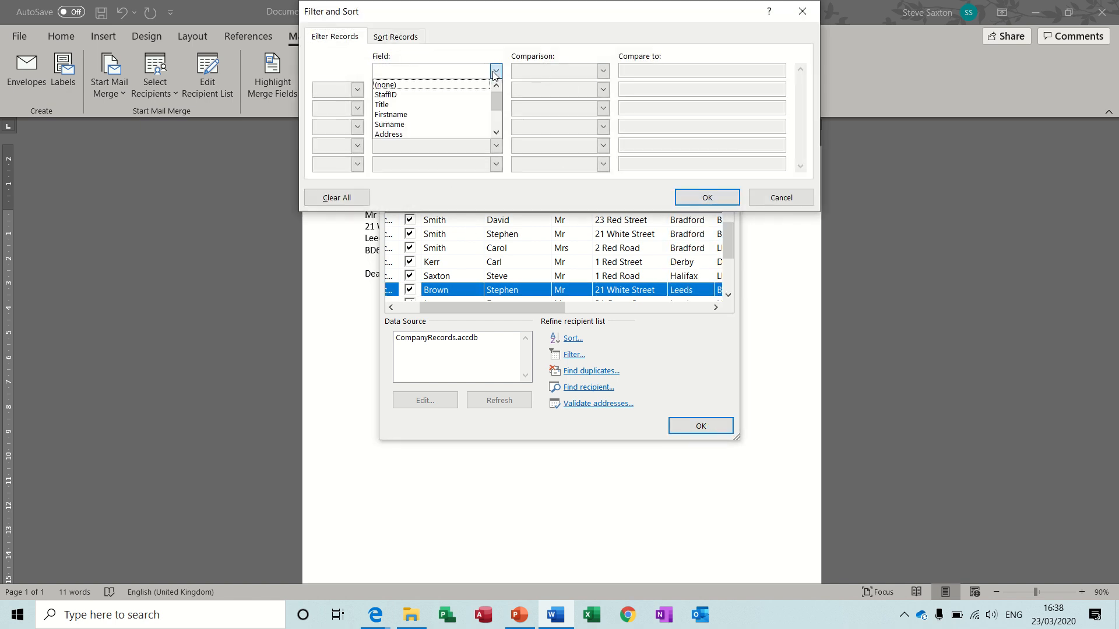
{"action": "left_click", "coordinate": [496, 133]}
{"action": "left_click", "coordinate": [496, 133]}
{"action": "left_click", "coordinate": [476, 128]}
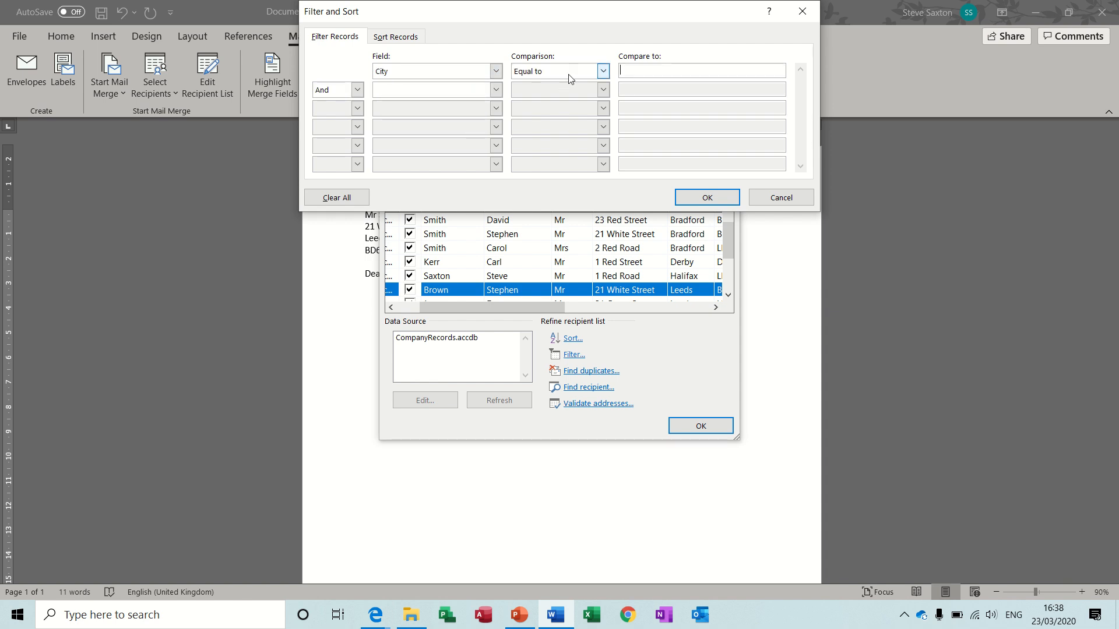
{"action": "left_click", "coordinate": [603, 70]}
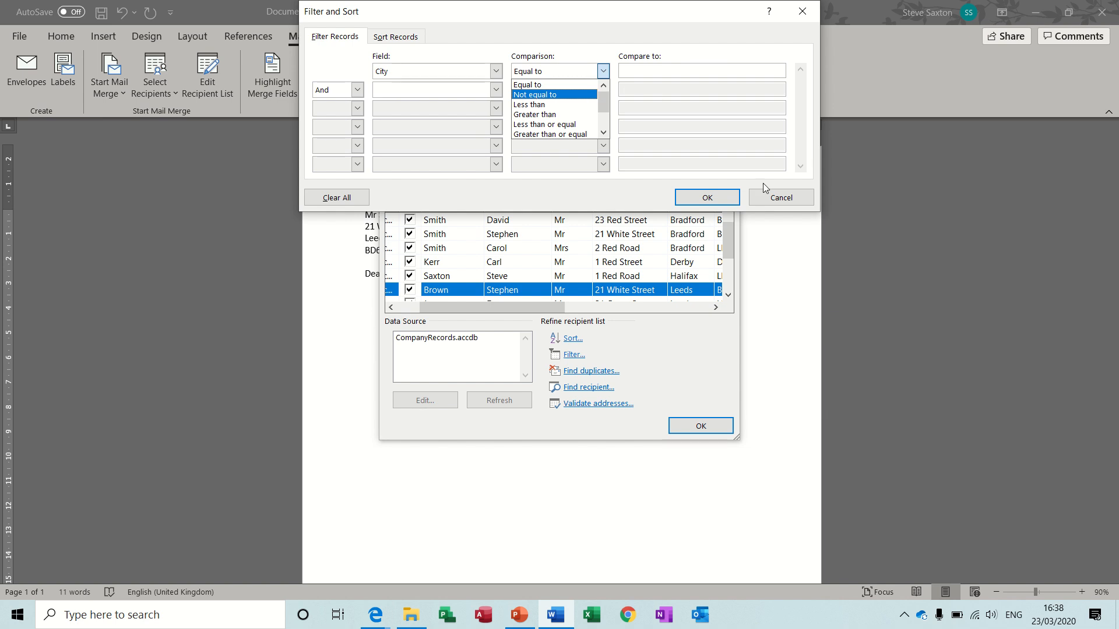
{"action": "left_click", "coordinate": [773, 200]}
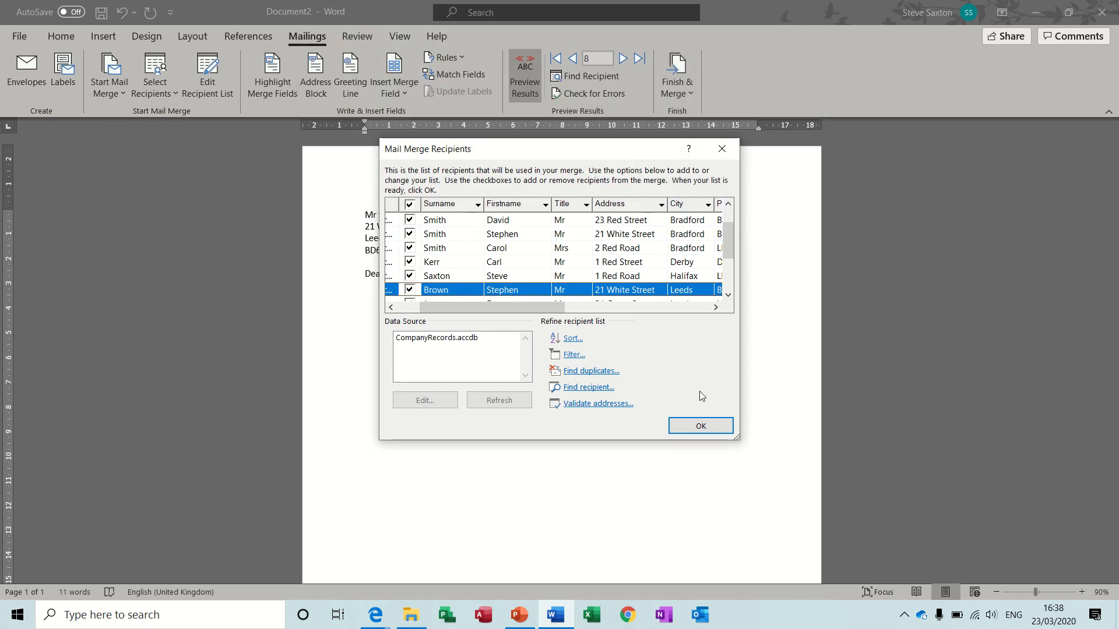
{"action": "left_click", "coordinate": [700, 425]}
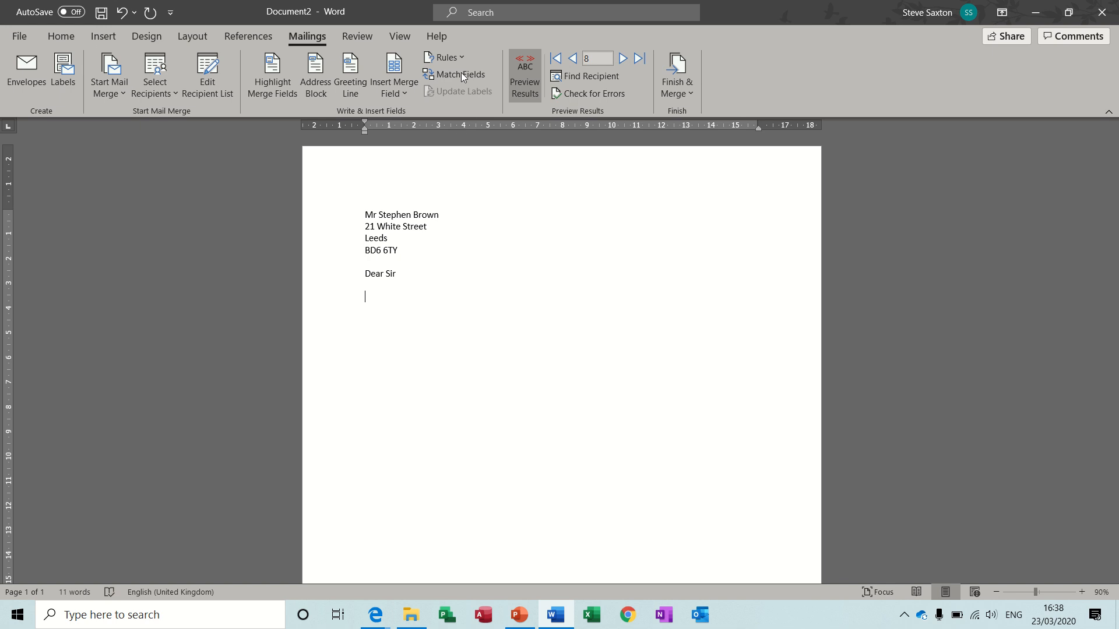
{"action": "left_click", "coordinate": [453, 58]}
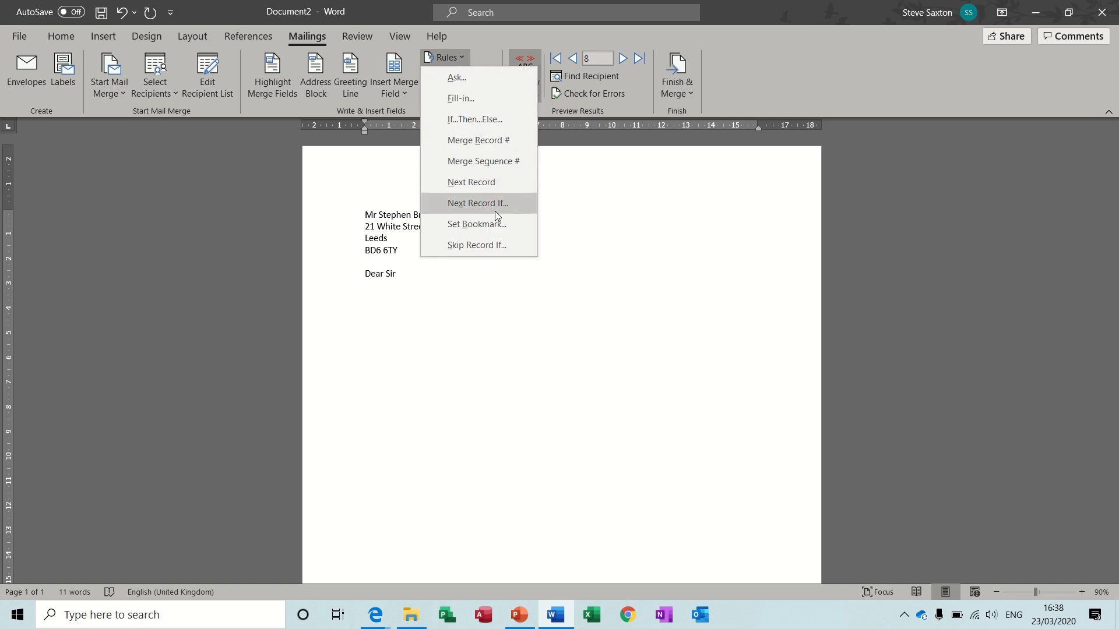
{"action": "left_click", "coordinate": [408, 277]}
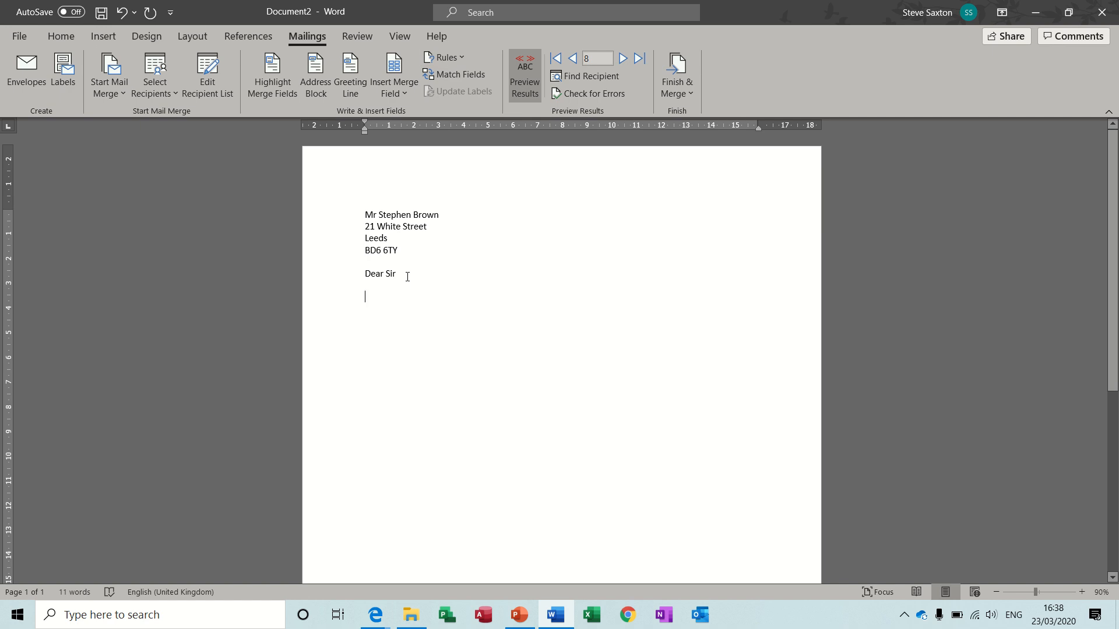
{"action": "left_click", "coordinate": [456, 56]}
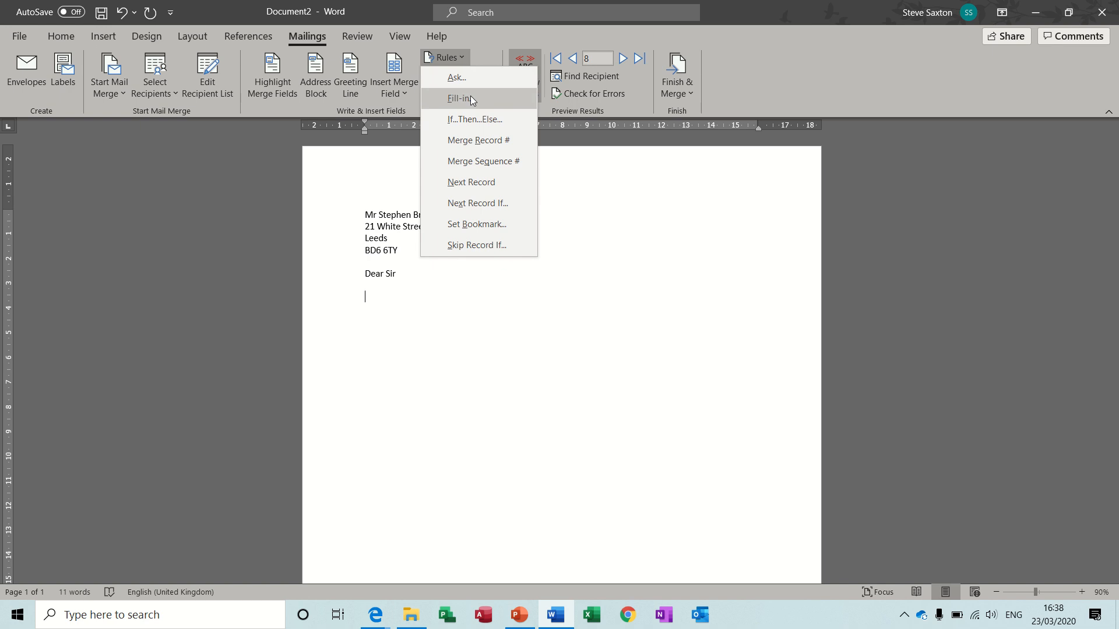
{"action": "left_click", "coordinate": [416, 308]}
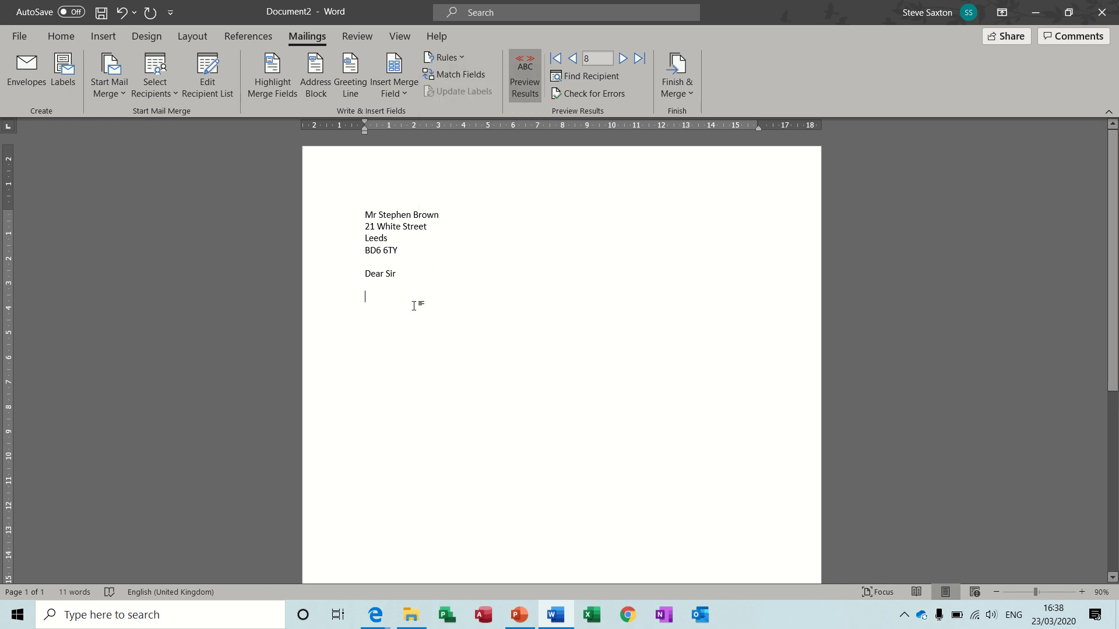
Below the salutation, after blank lines, insert a Fill-in rule with prompt "Enter appointment" and default "Account Manager", asked once, and accept the default
{"action": "key", "text": "Return"}
{"action": "left_click", "coordinate": [463, 57]}
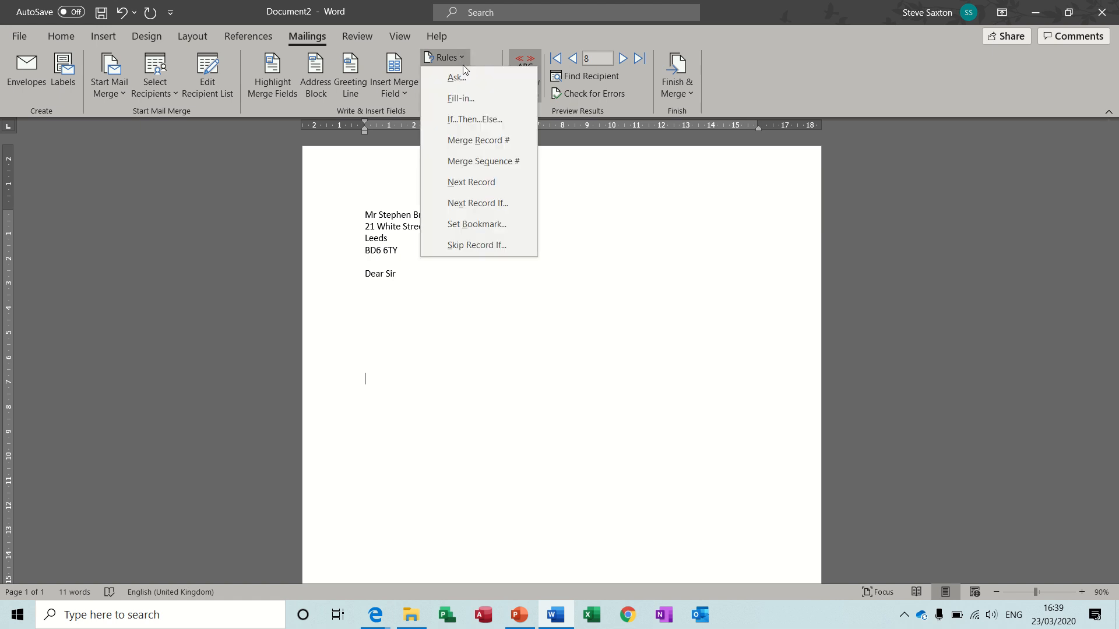
{"action": "left_click", "coordinate": [464, 97]}
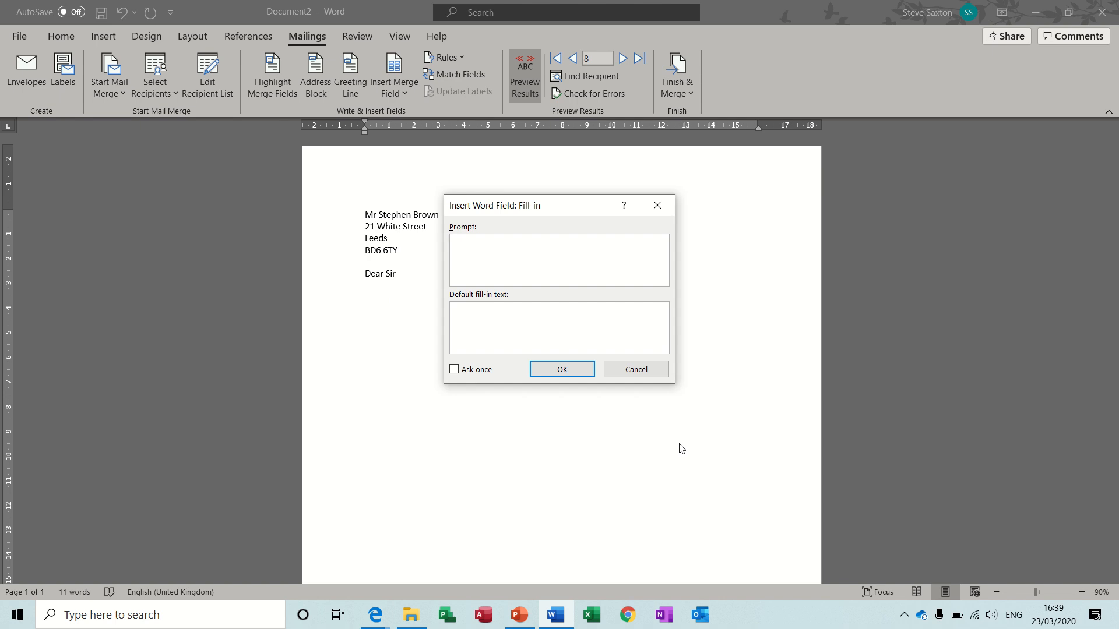
{"action": "type", "text": "Enter appointment"}
{"action": "left_click", "coordinate": [590, 325]}
{"action": "type", "text": "Acc"}
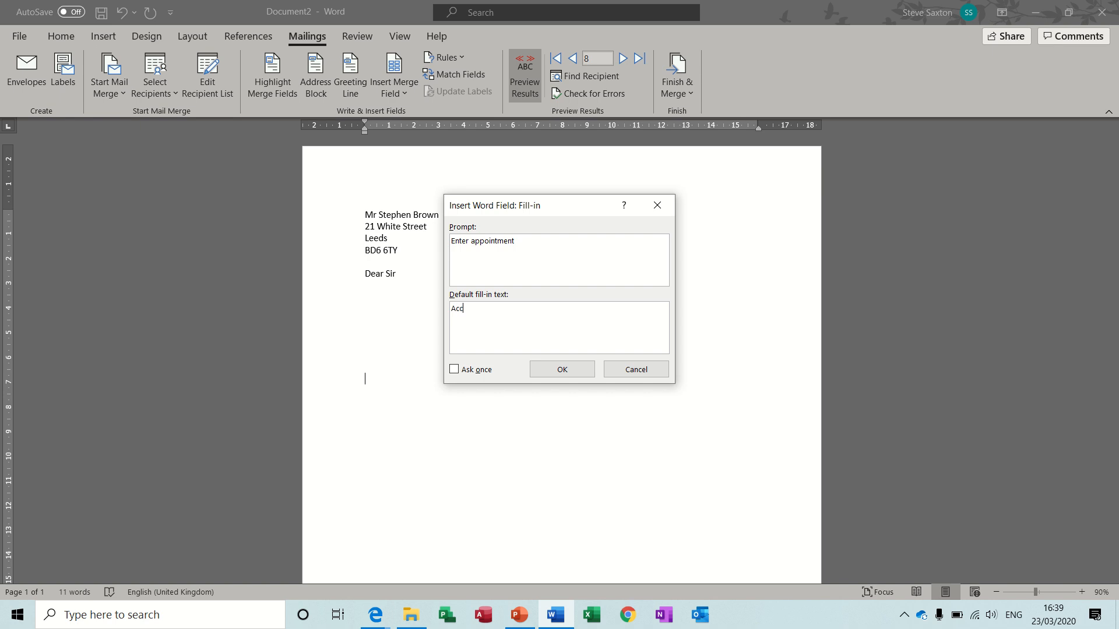
{"action": "type", "text": "ount Manager"}
{"action": "left_click", "coordinate": [453, 370]}
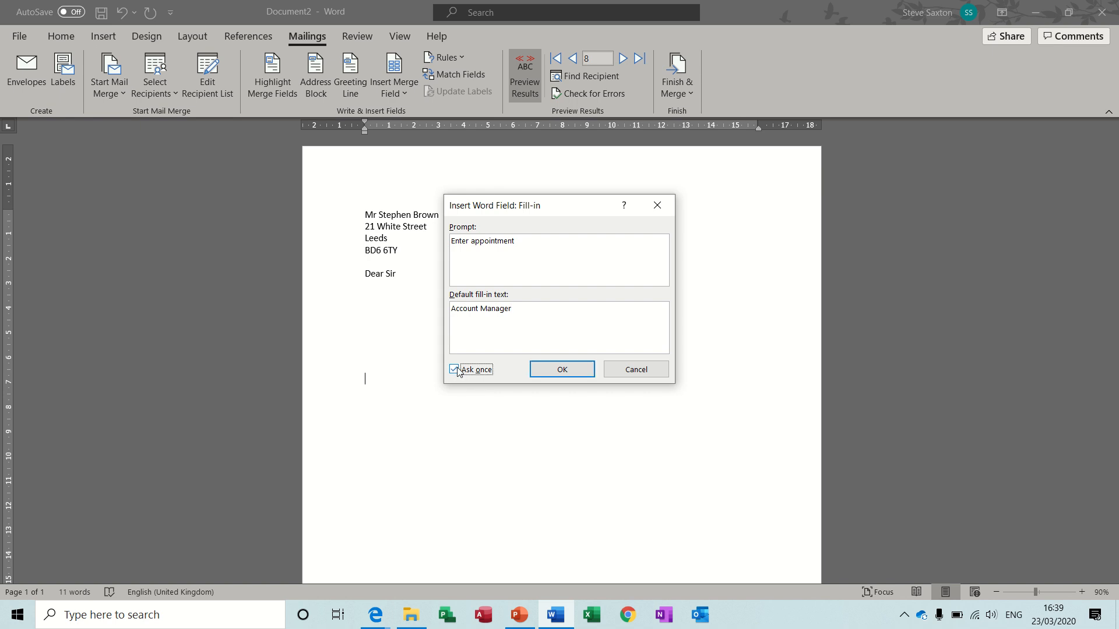
{"action": "left_click", "coordinate": [562, 371]}
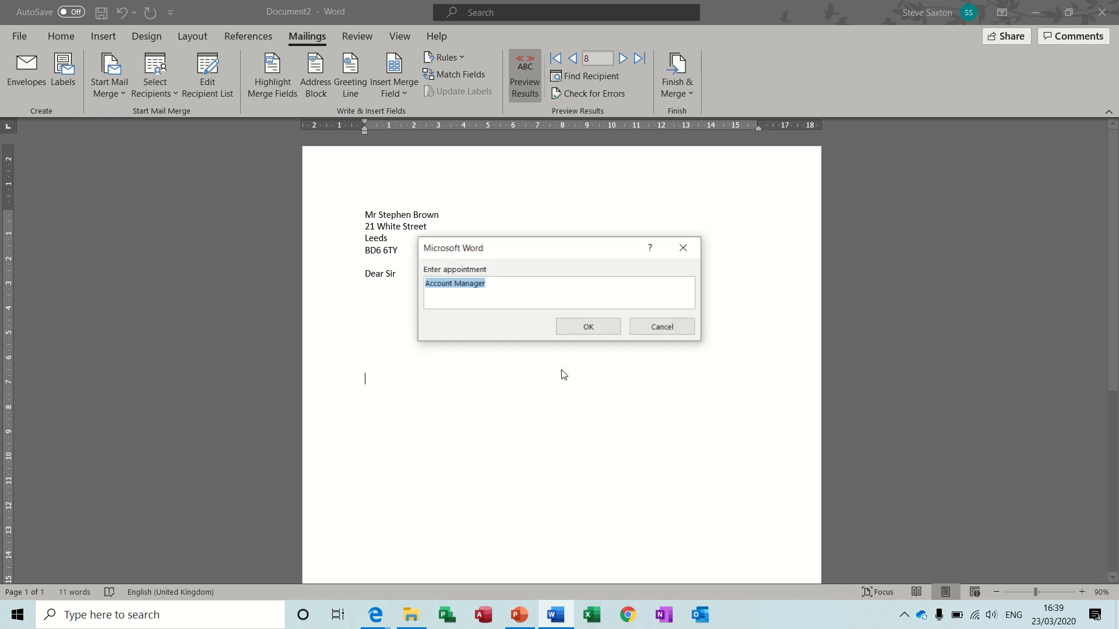
{"action": "left_click", "coordinate": [588, 327]}
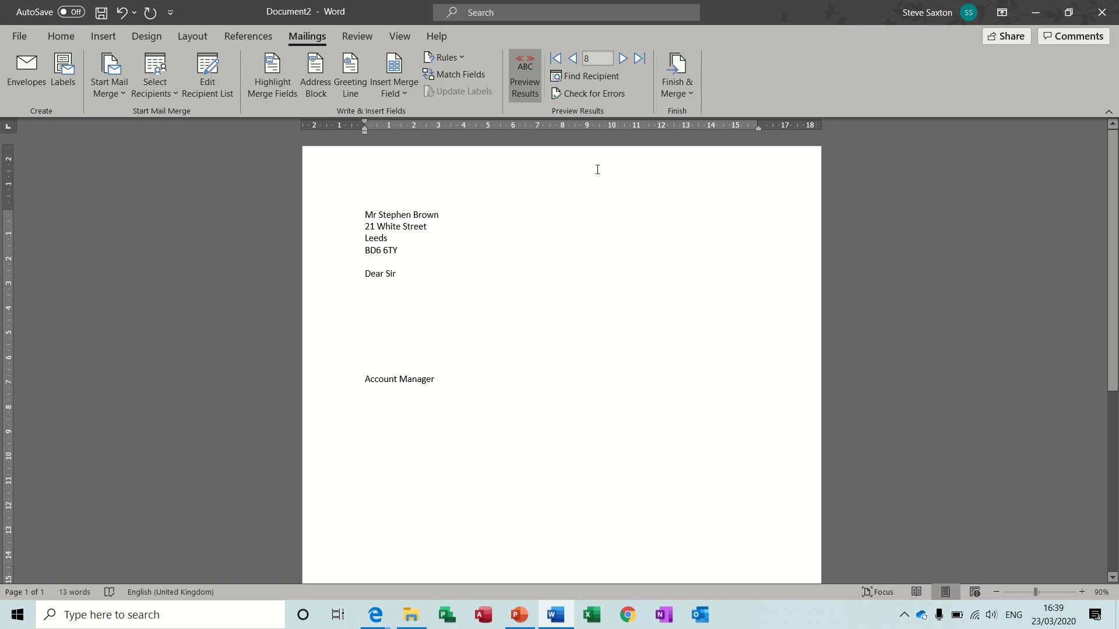
Merge all records into individual letters, adding the manager's name after "Account Manager" in the appointment prompt
{"action": "left_click", "coordinate": [680, 69]}
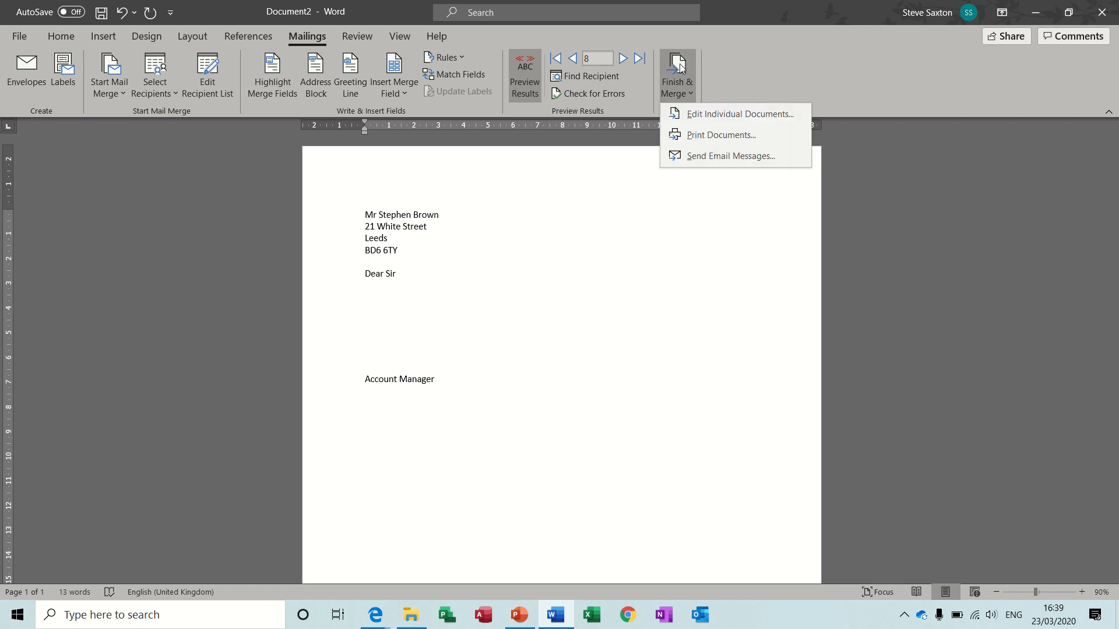
{"action": "left_click", "coordinate": [715, 113]}
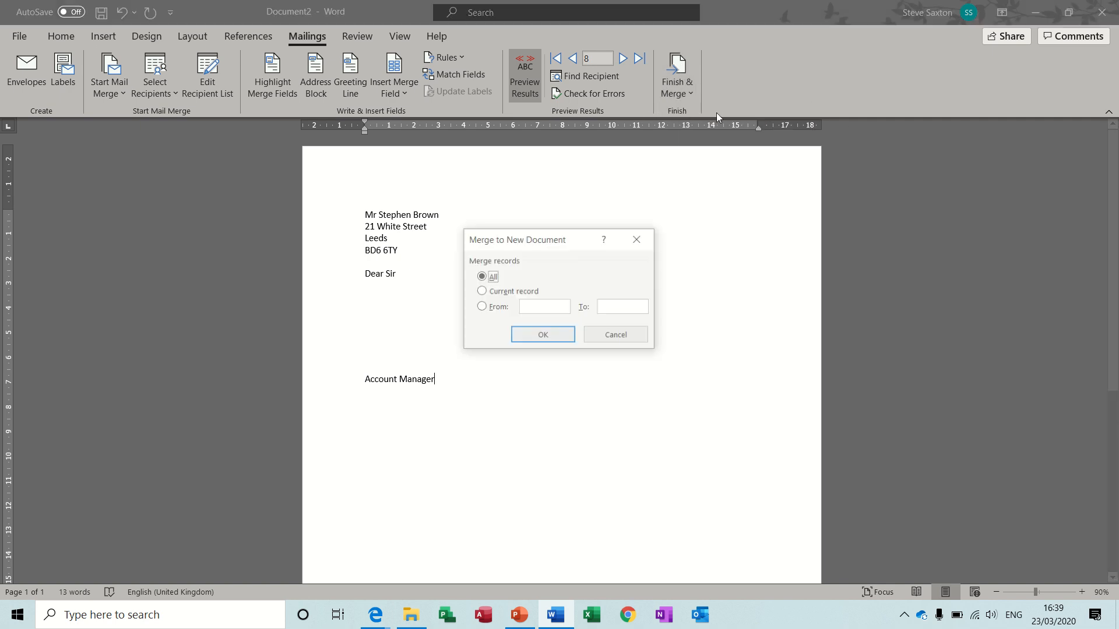
{"action": "left_click", "coordinate": [548, 335]}
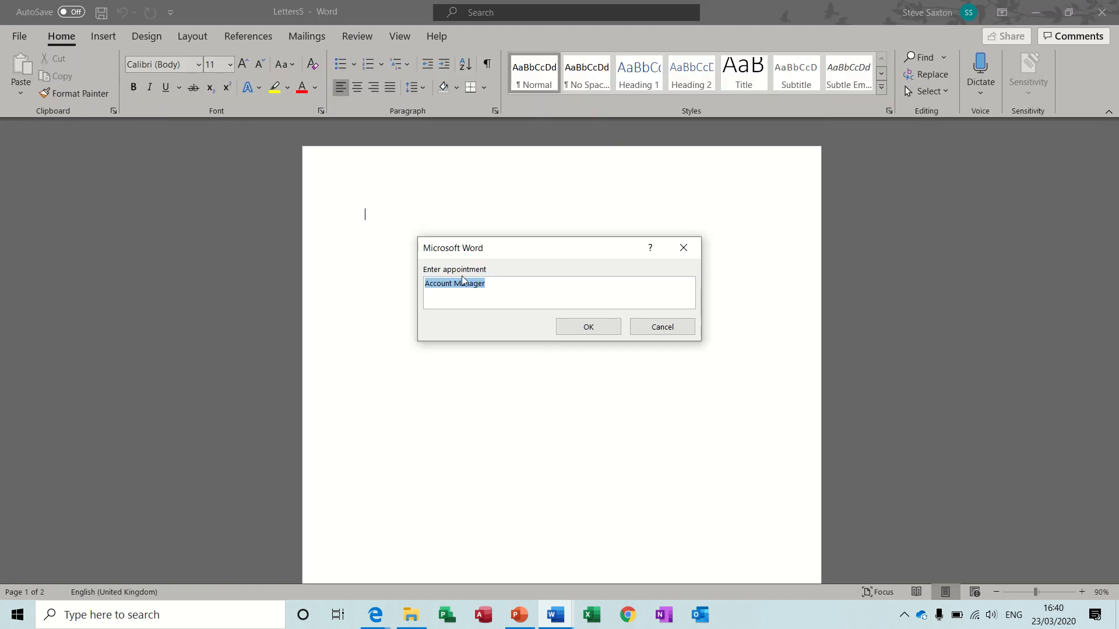
{"action": "left_click", "coordinate": [499, 285]}
{"action": "type", "text": "S Saxton"}
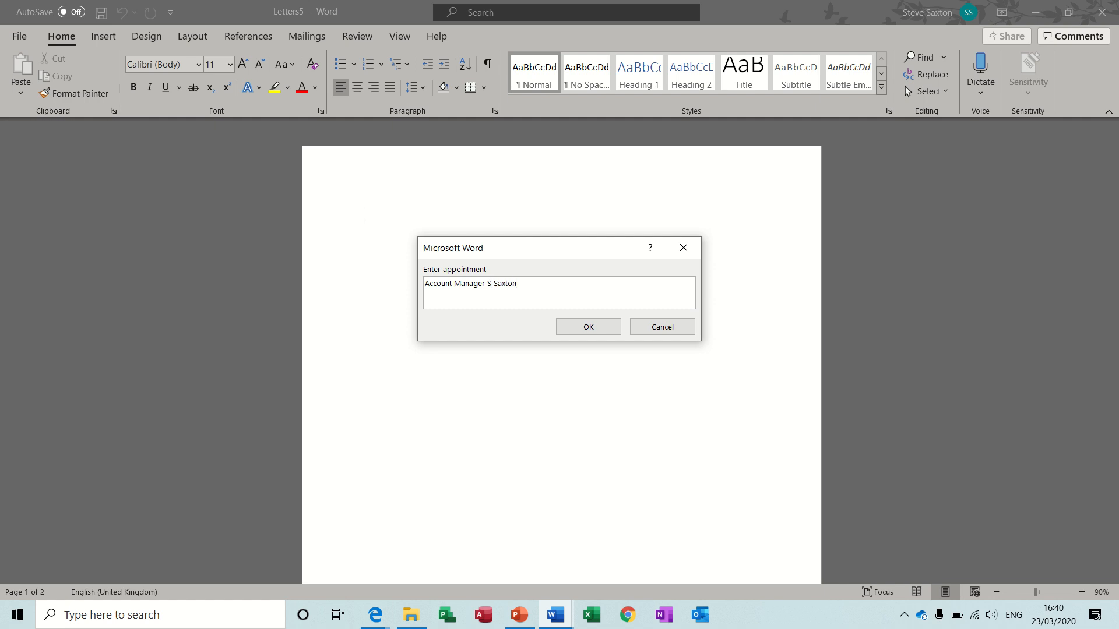
{"action": "left_click", "coordinate": [570, 329]}
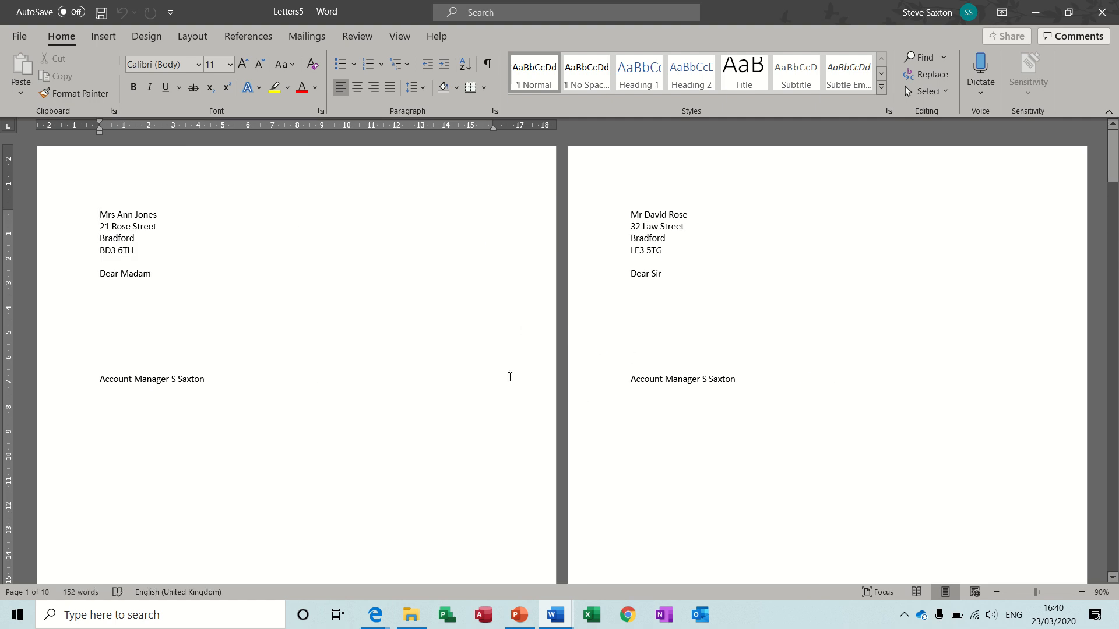
Look over the merged letters at 40% zoom to check the appointment line, and close the document without saving
{"action": "left_click", "coordinate": [997, 592]}
{"action": "left_click", "coordinate": [997, 592]}
{"action": "left_click", "coordinate": [997, 592]}
{"action": "left_click", "coordinate": [997, 592]}
{"action": "left_click", "coordinate": [996, 592]}
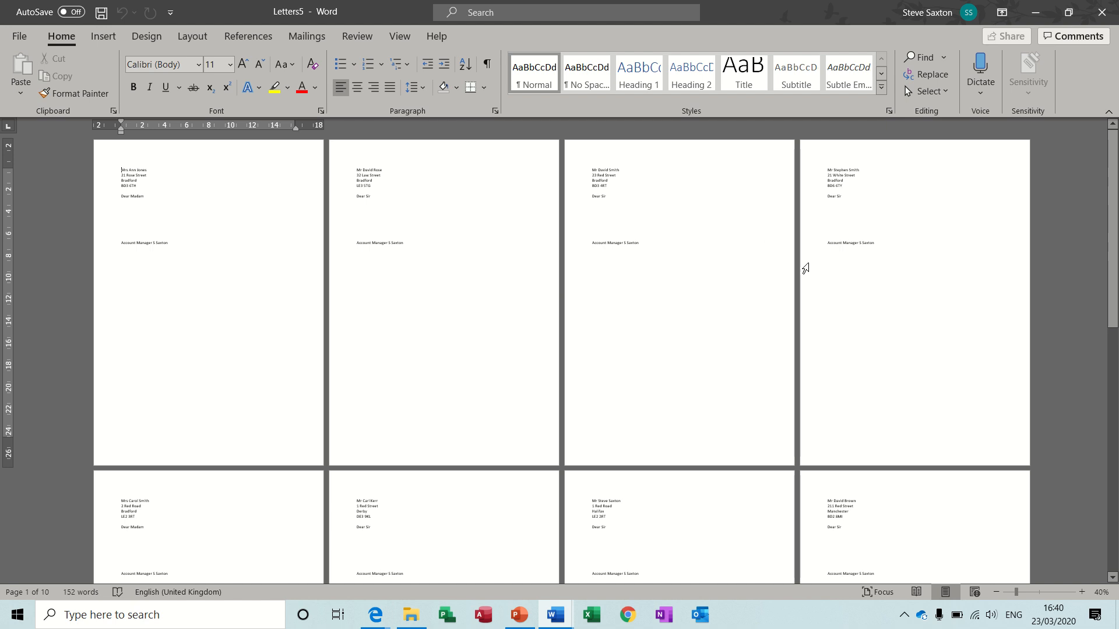
{"action": "key", "text": "ctrl+w"}
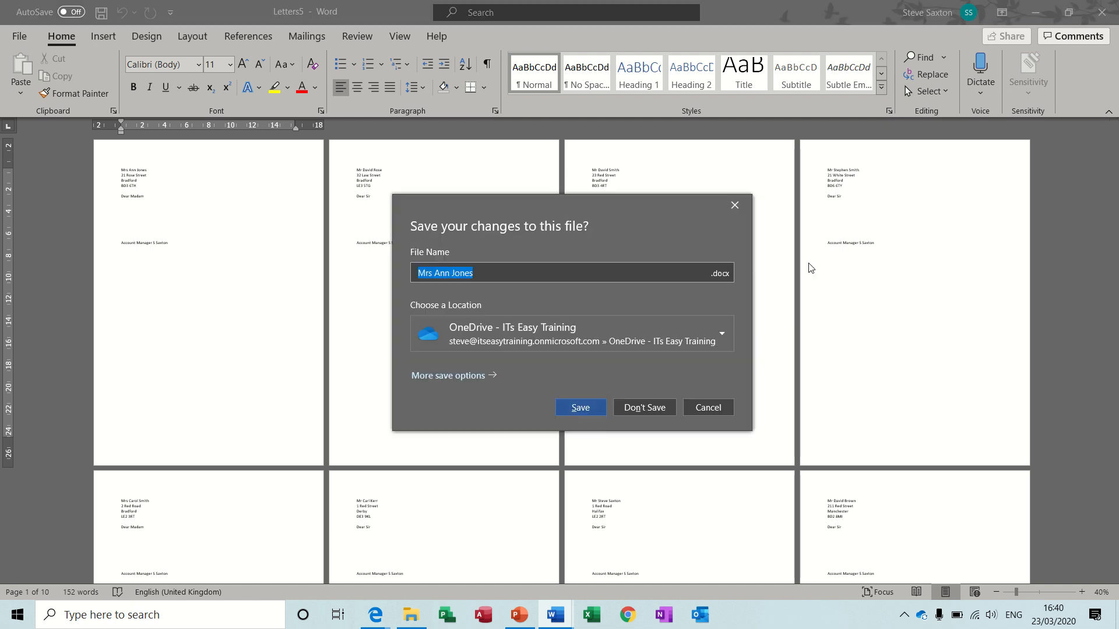
{"action": "left_click", "coordinate": [644, 407]}
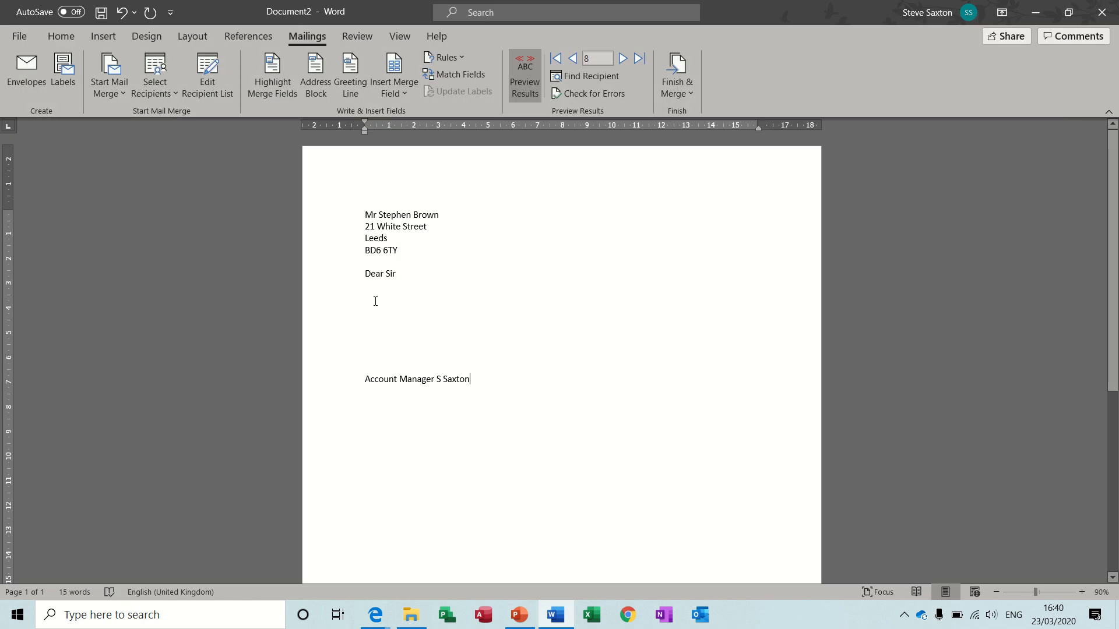
Delete everything from the salutation through the appointment line, and change the mail merge type to Directory
{"action": "left_click_drag", "start_coordinate": [338, 275], "coordinate": [349, 396]}
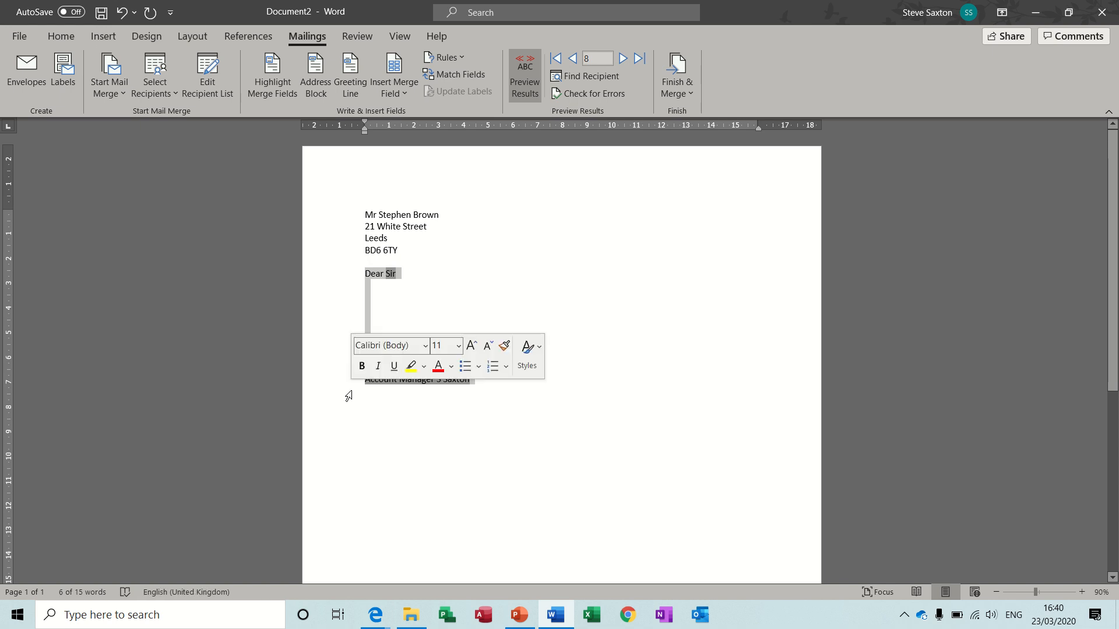
{"action": "key", "text": "Delete"}
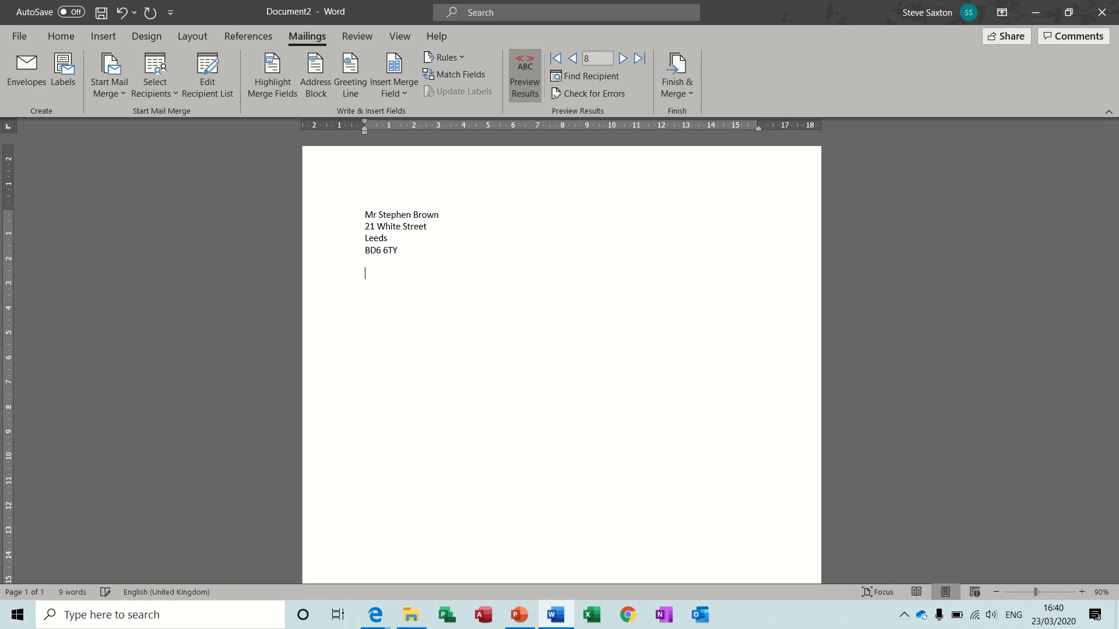
{"action": "left_click", "coordinate": [118, 92]}
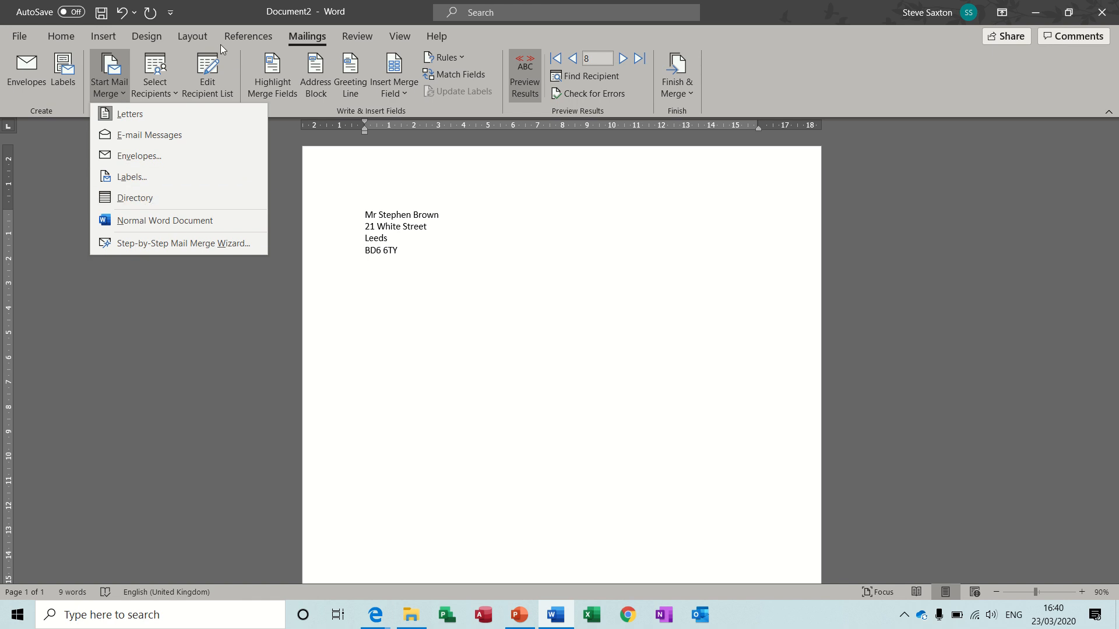
{"action": "left_click", "coordinate": [145, 198]}
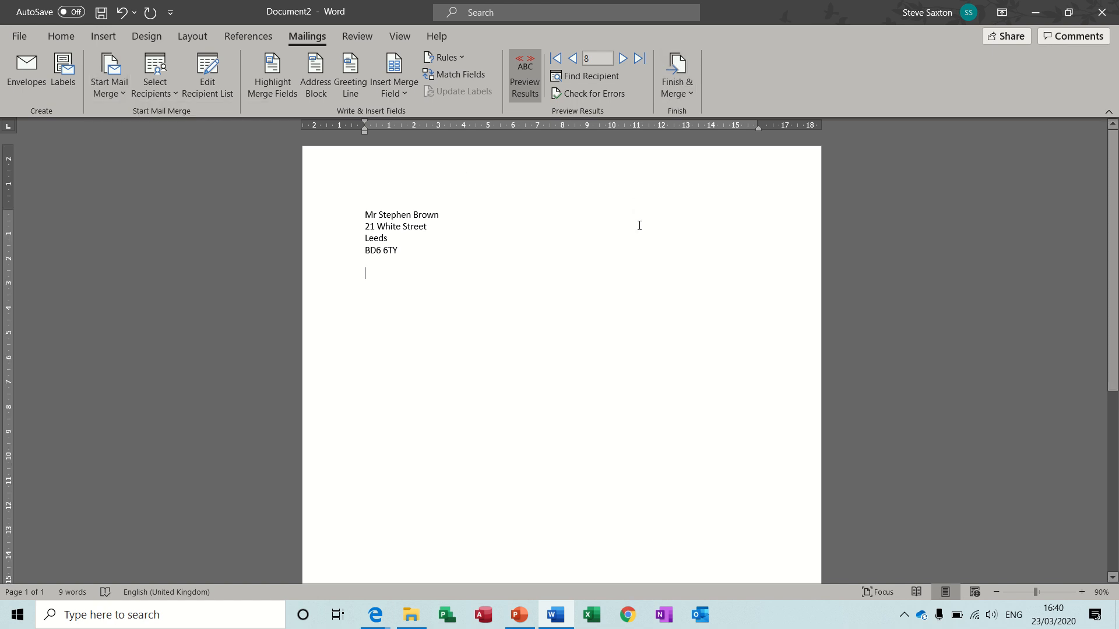
Merge all records into a new directory document that lists the addresses, and look over the list
{"action": "left_click", "coordinate": [679, 70]}
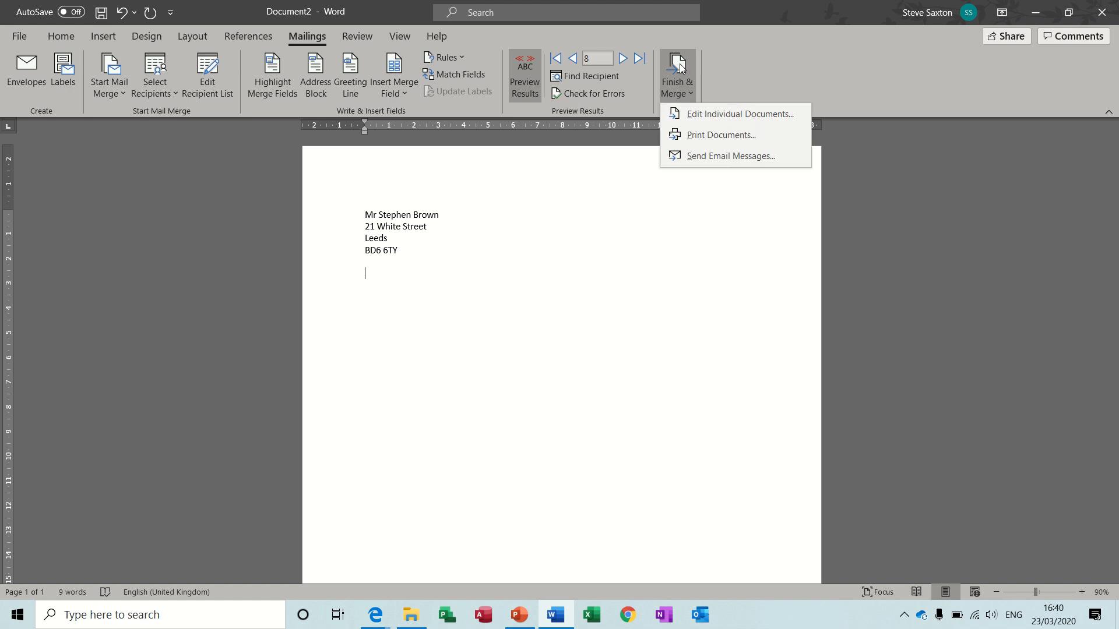
{"action": "left_click", "coordinate": [693, 111]}
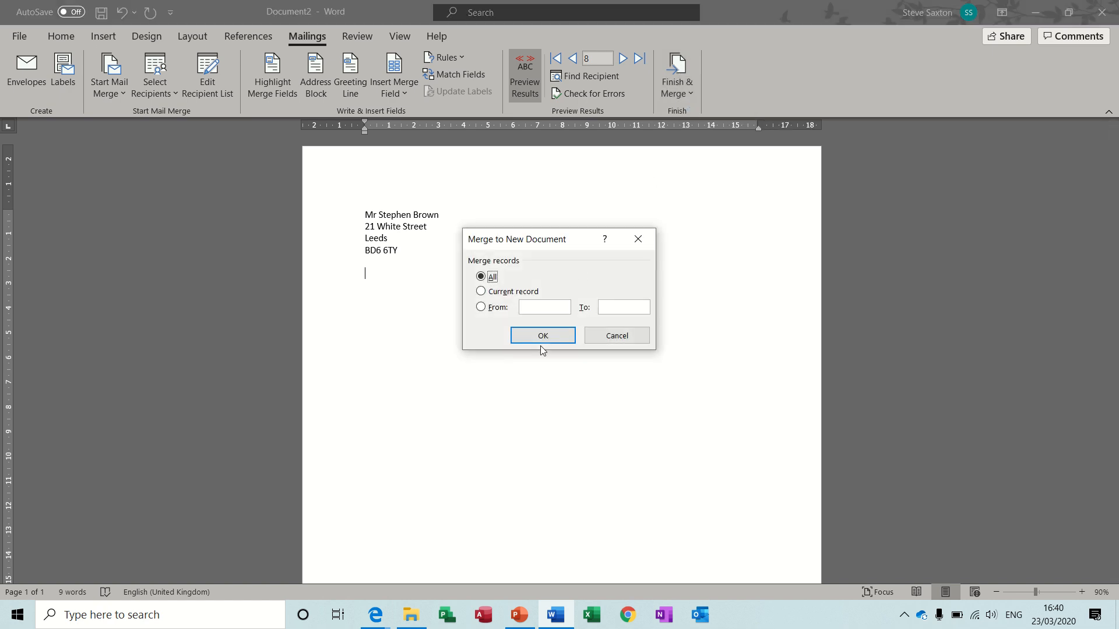
{"action": "left_click", "coordinate": [541, 339]}
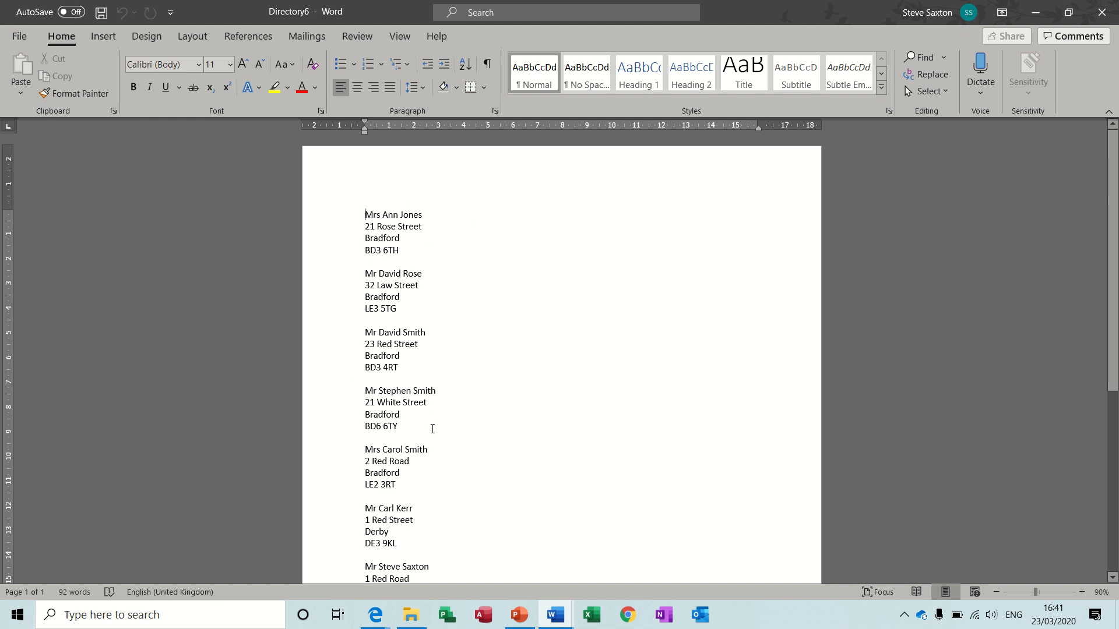
{"action": "mouse_move", "coordinate": [1114, 149]}
{"action": "left_mouse_down"}
{"action": "mouse_move", "coordinate": [1117, 286]}
{"action": "mouse_move", "coordinate": [1114, 148]}
{"action": "left_mouse_up"}
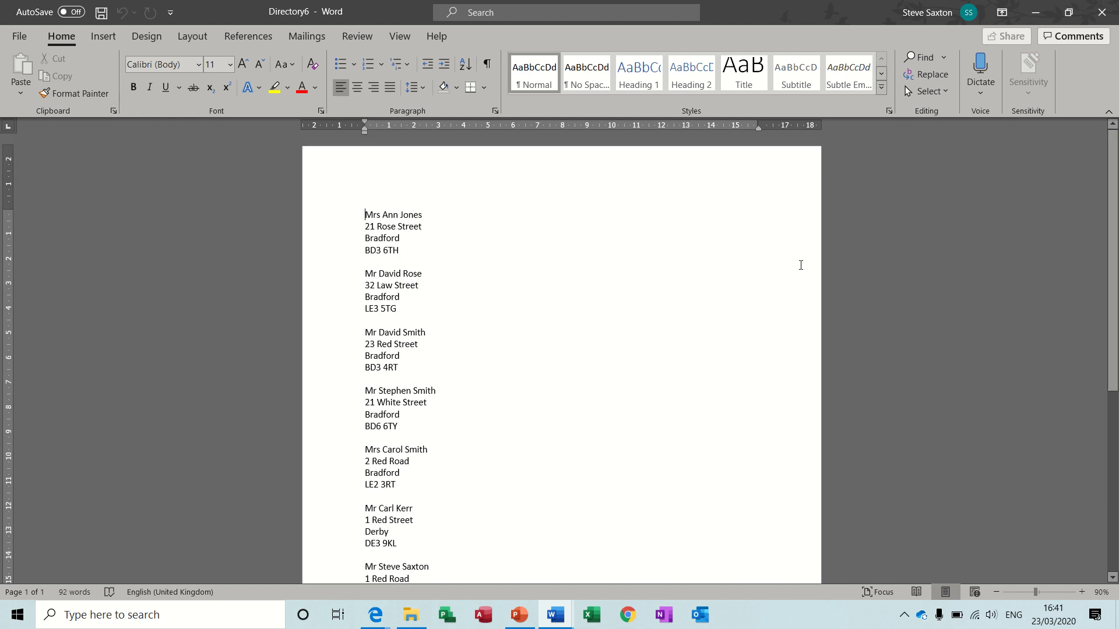